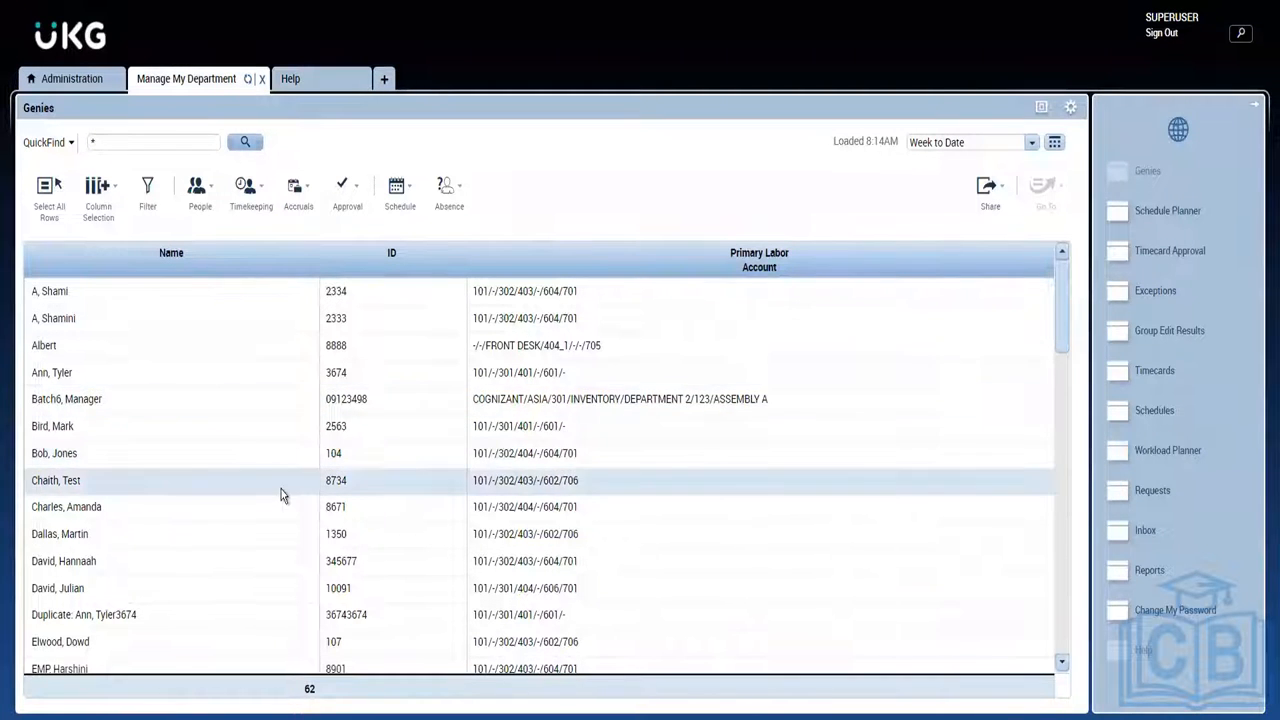
Open the timecard of the tenth employee in the list and show it for the Previous Pay Period.
click(147, 537)
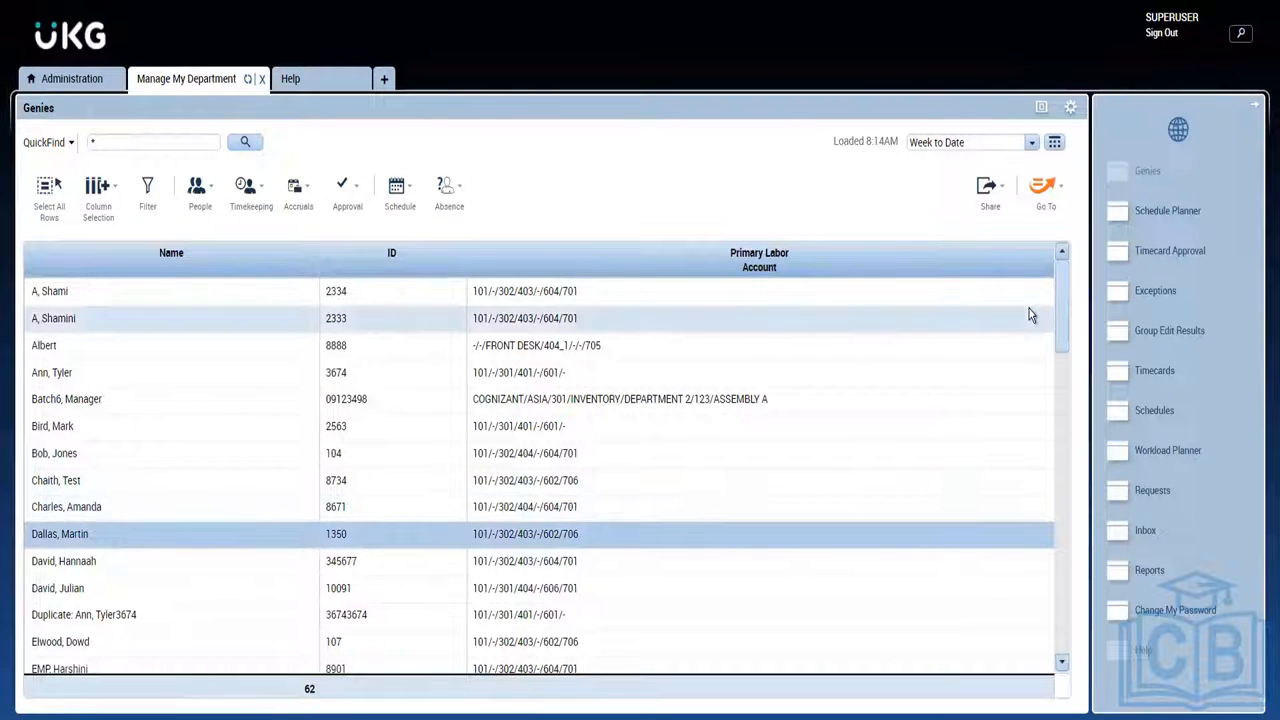
click(1043, 187)
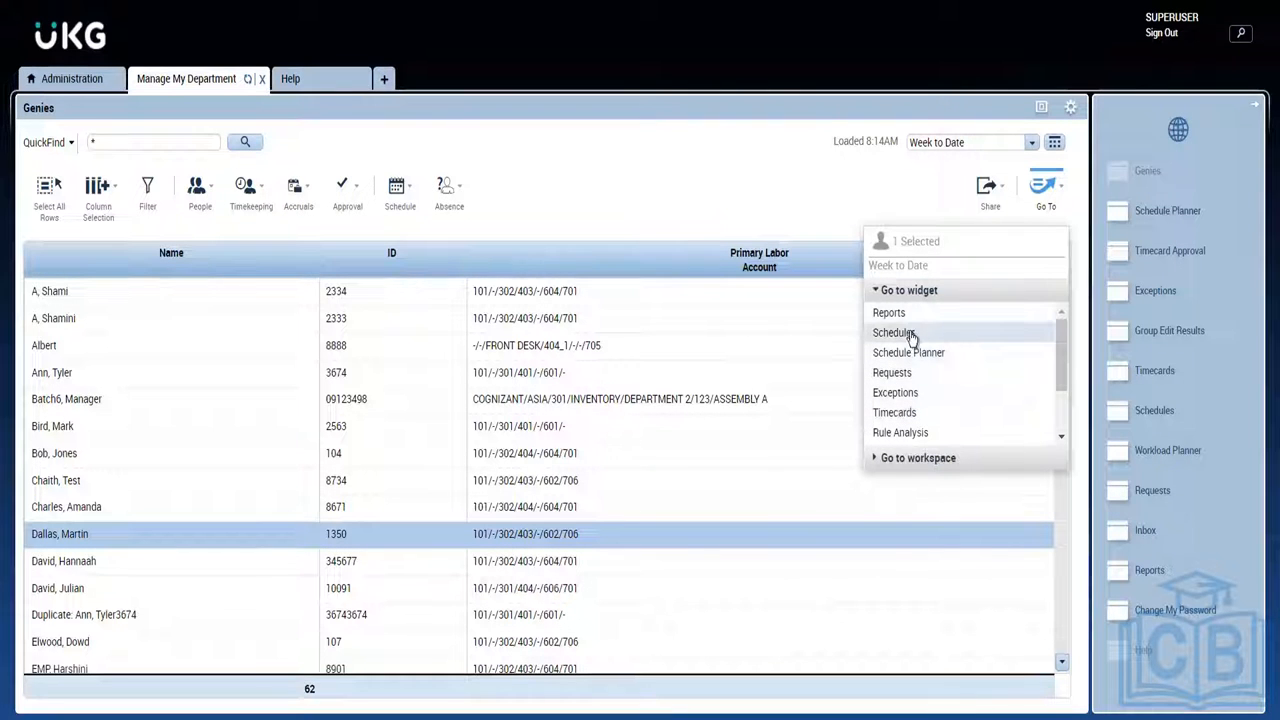
click(898, 414)
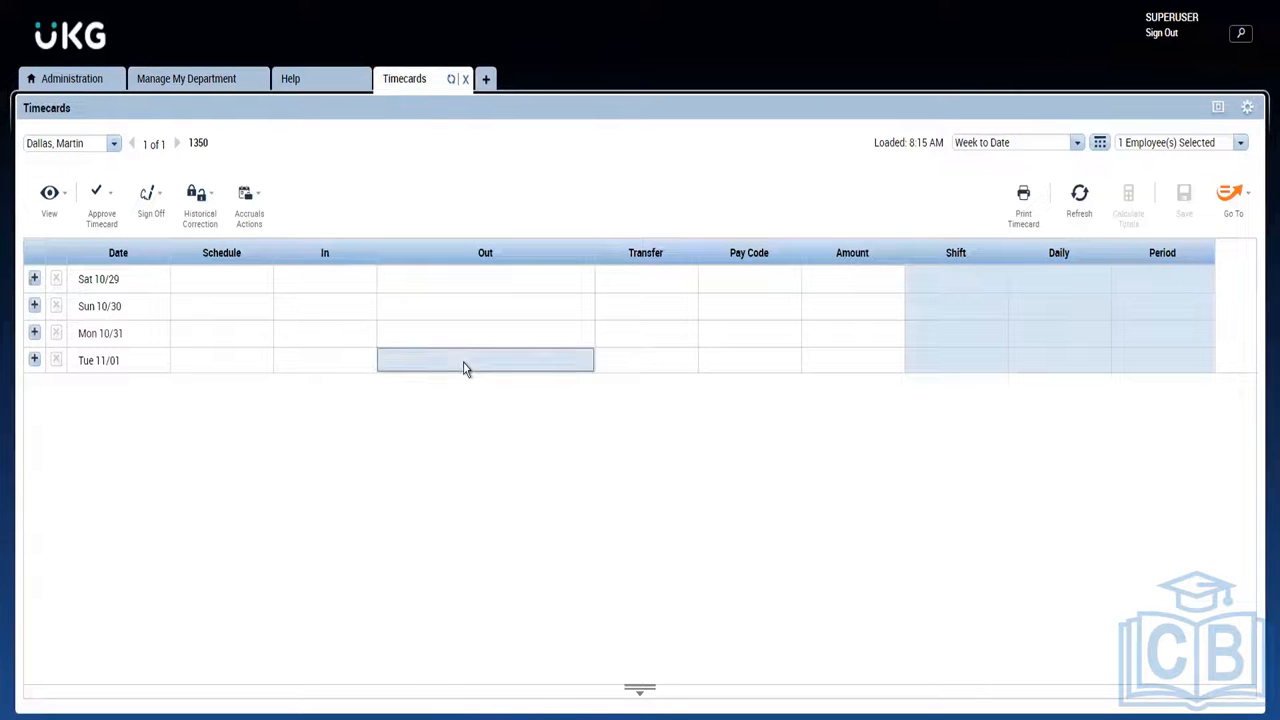
click(1077, 143)
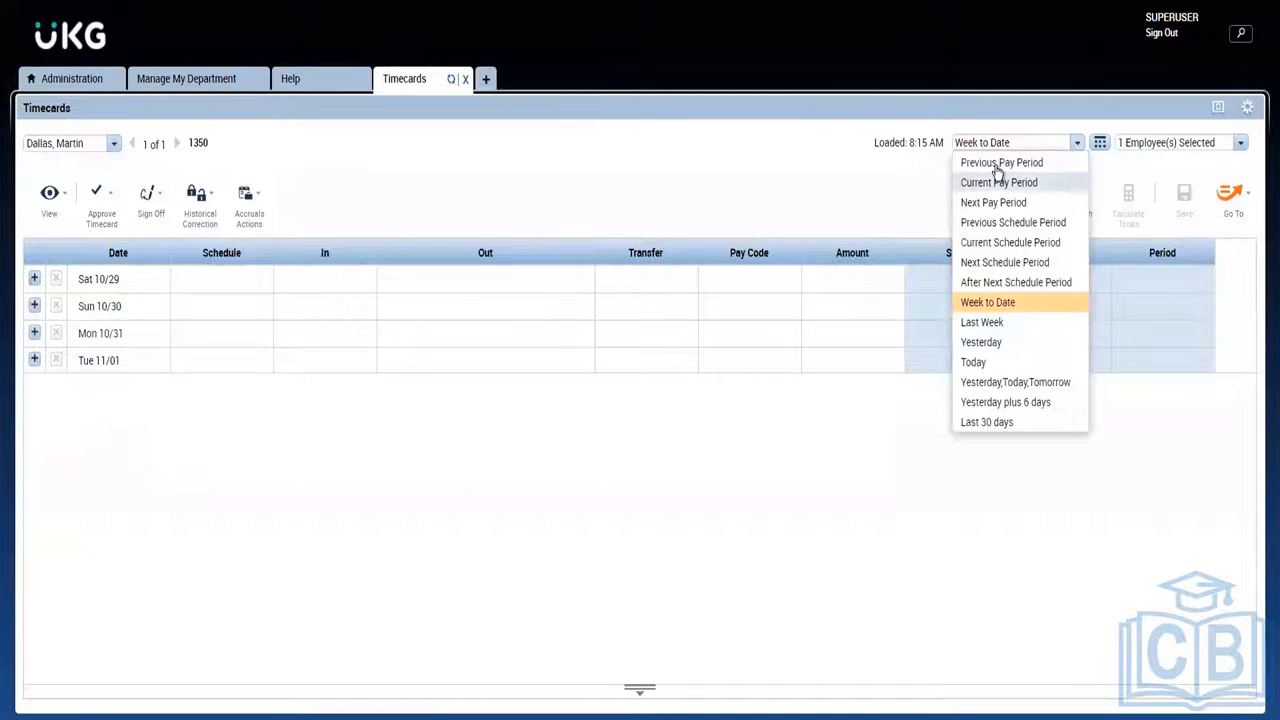
click(1000, 166)
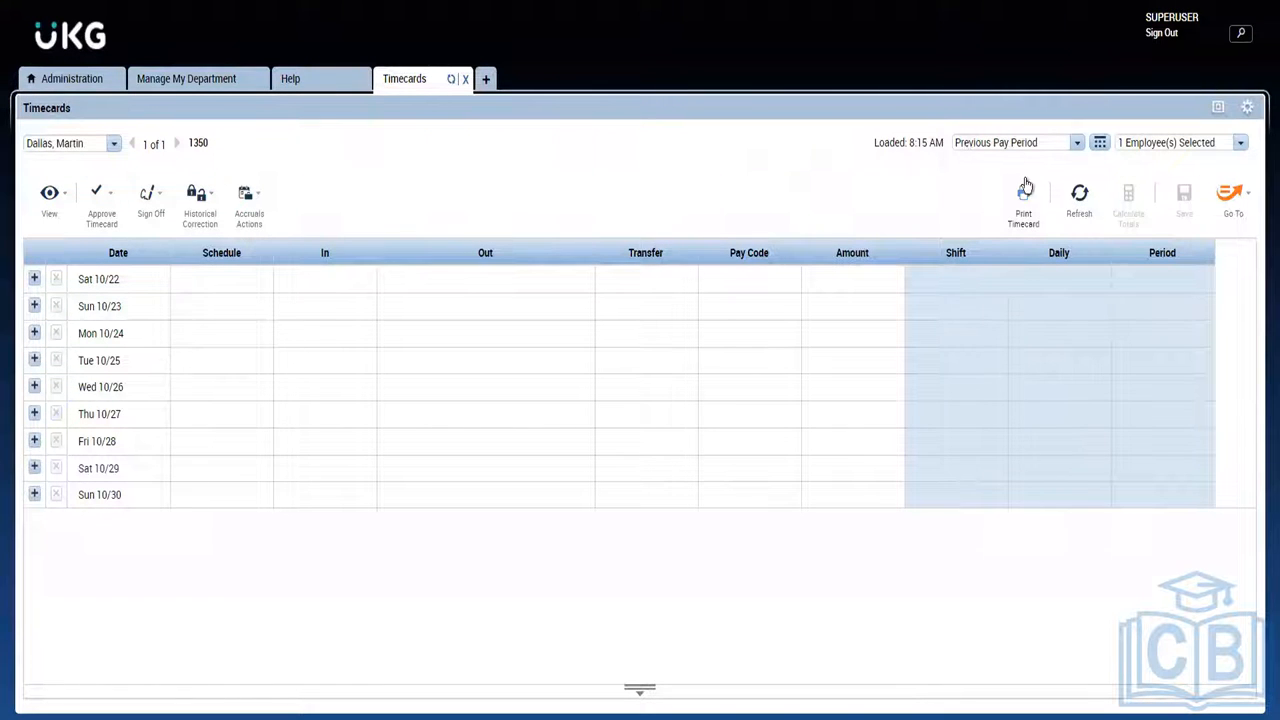
Approve the employee's timecard for the previous pay period and sign it off.
click(450, 278)
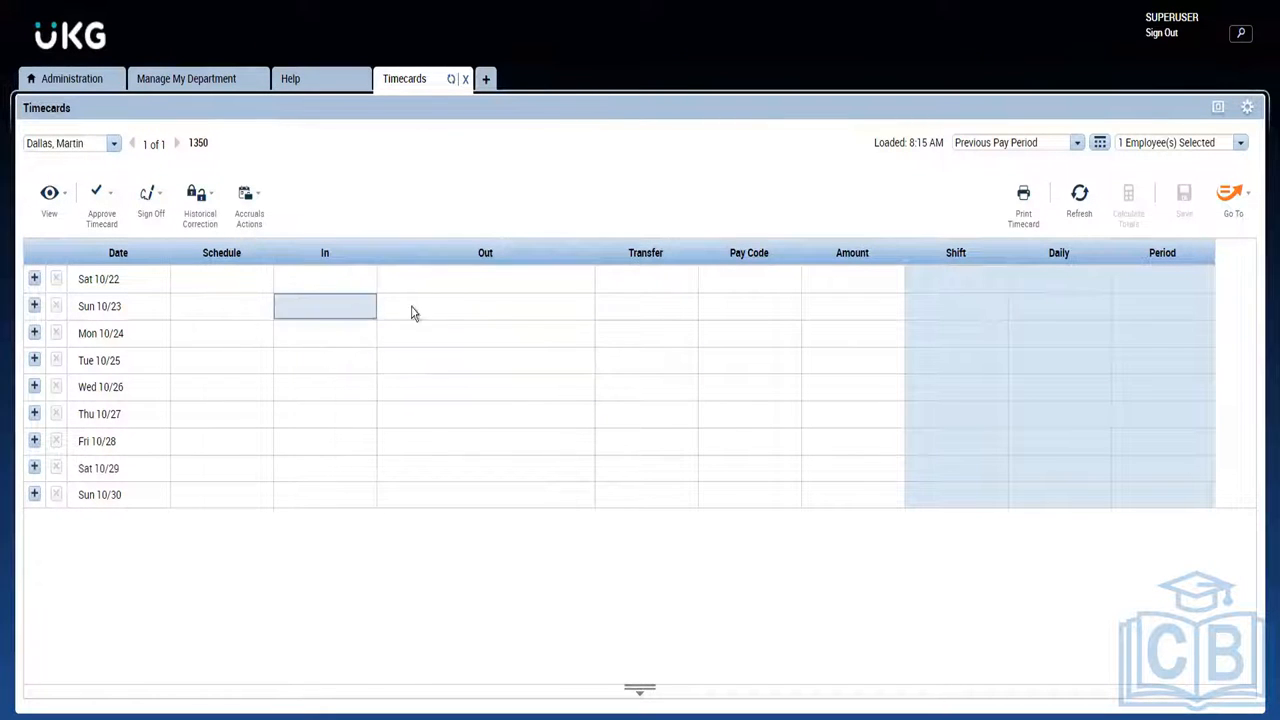
click(778, 346)
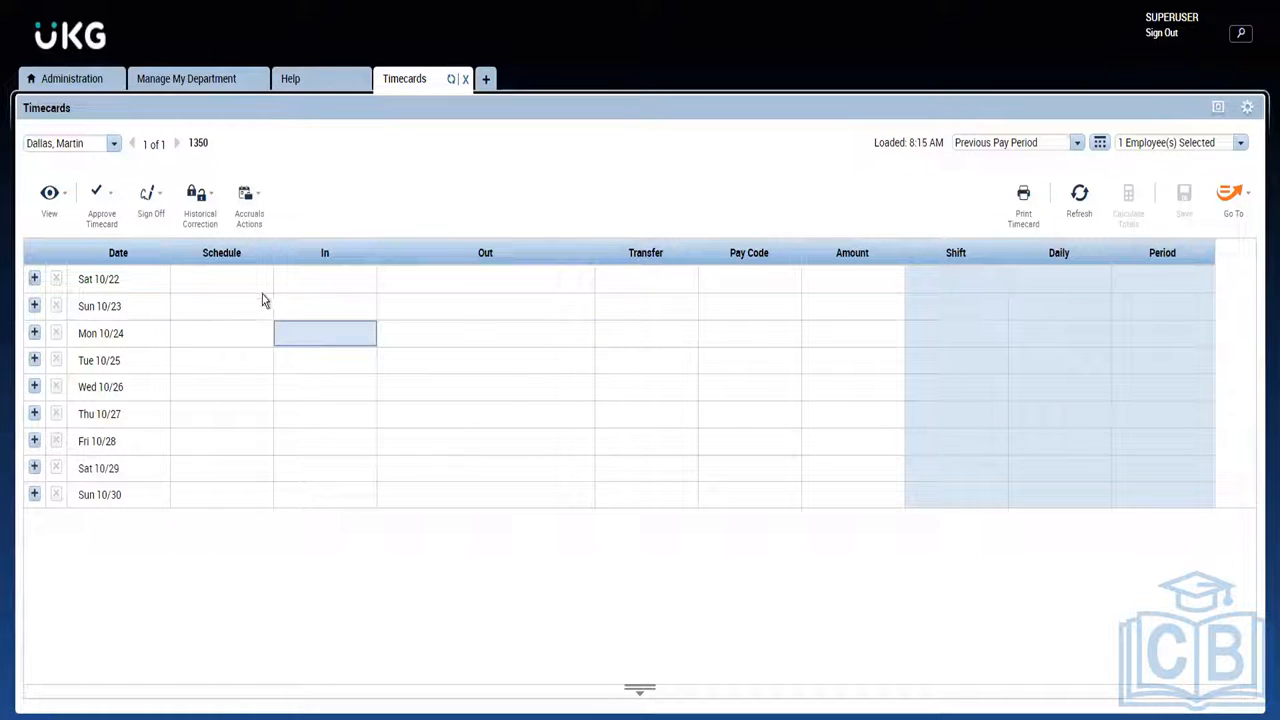
click(110, 200)
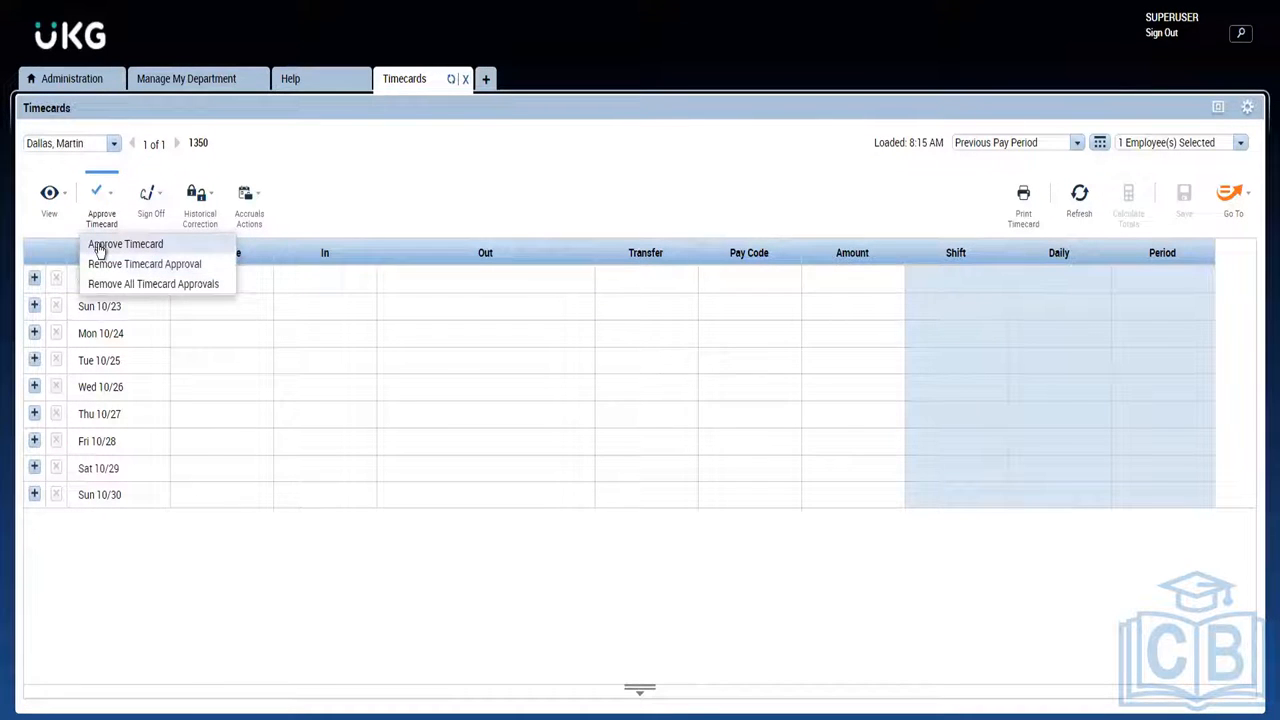
click(97, 244)
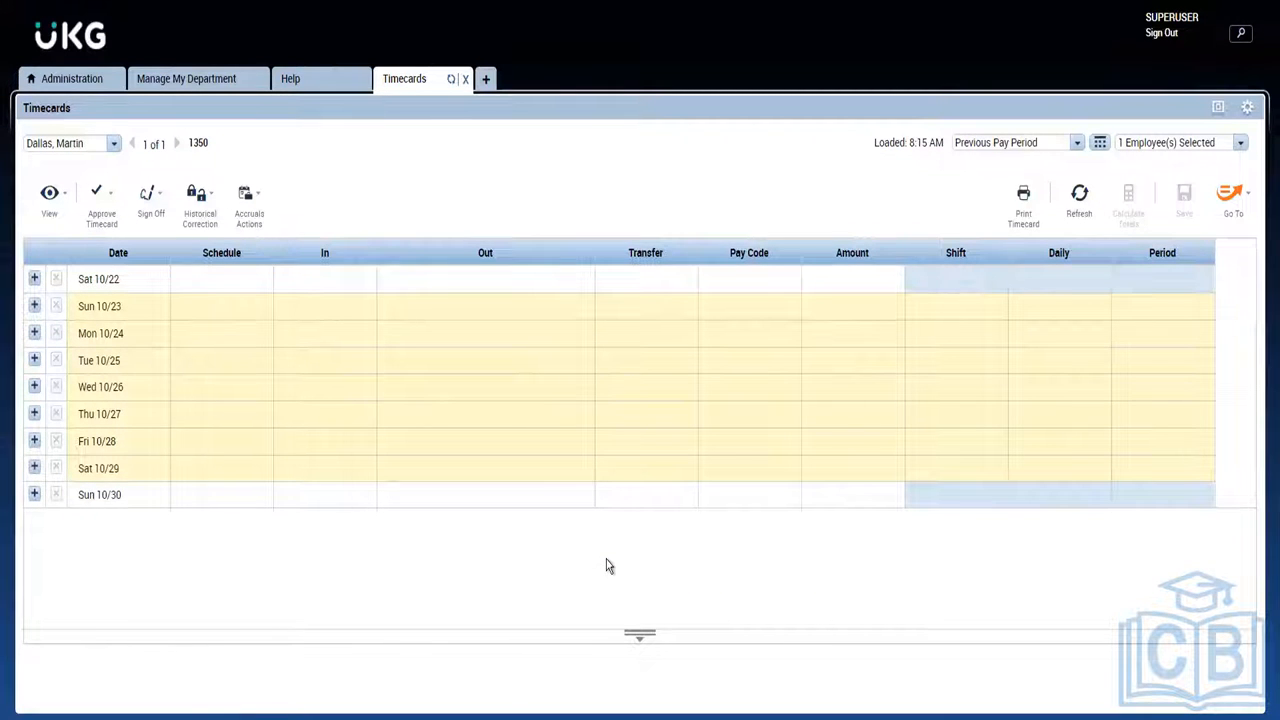
click(155, 210)
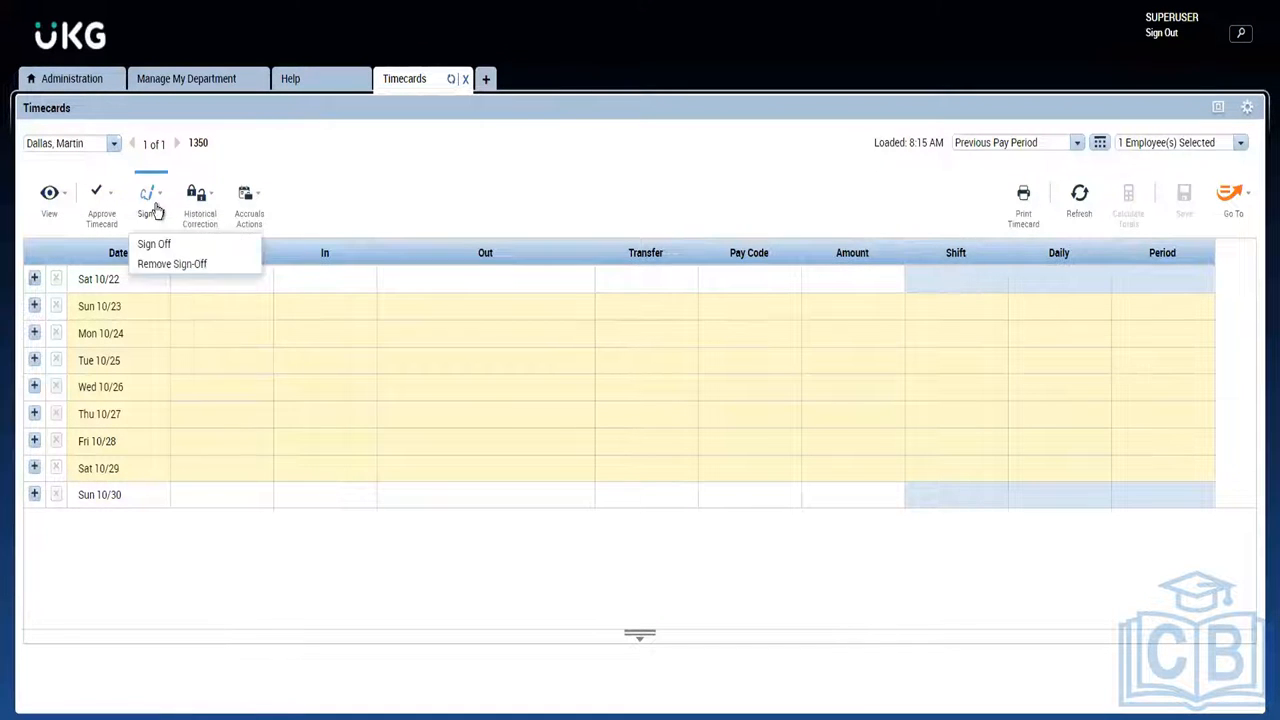
click(192, 250)
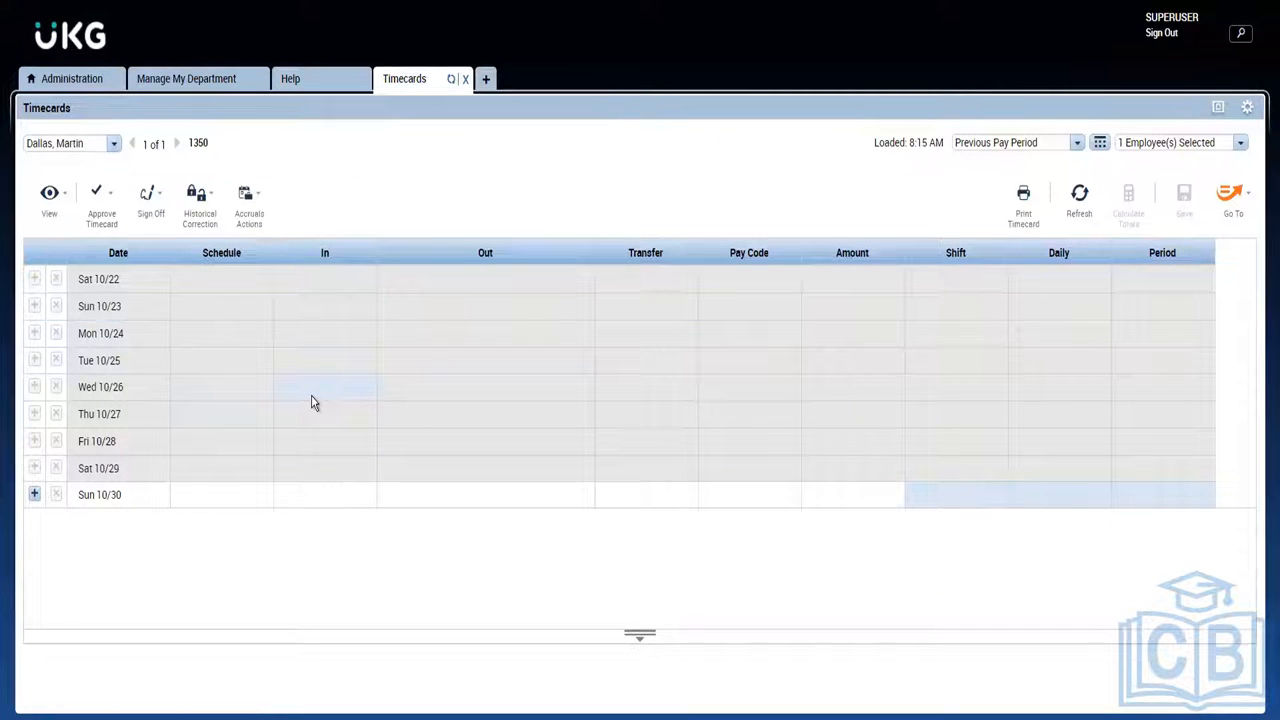
click(311, 400)
click(330, 313)
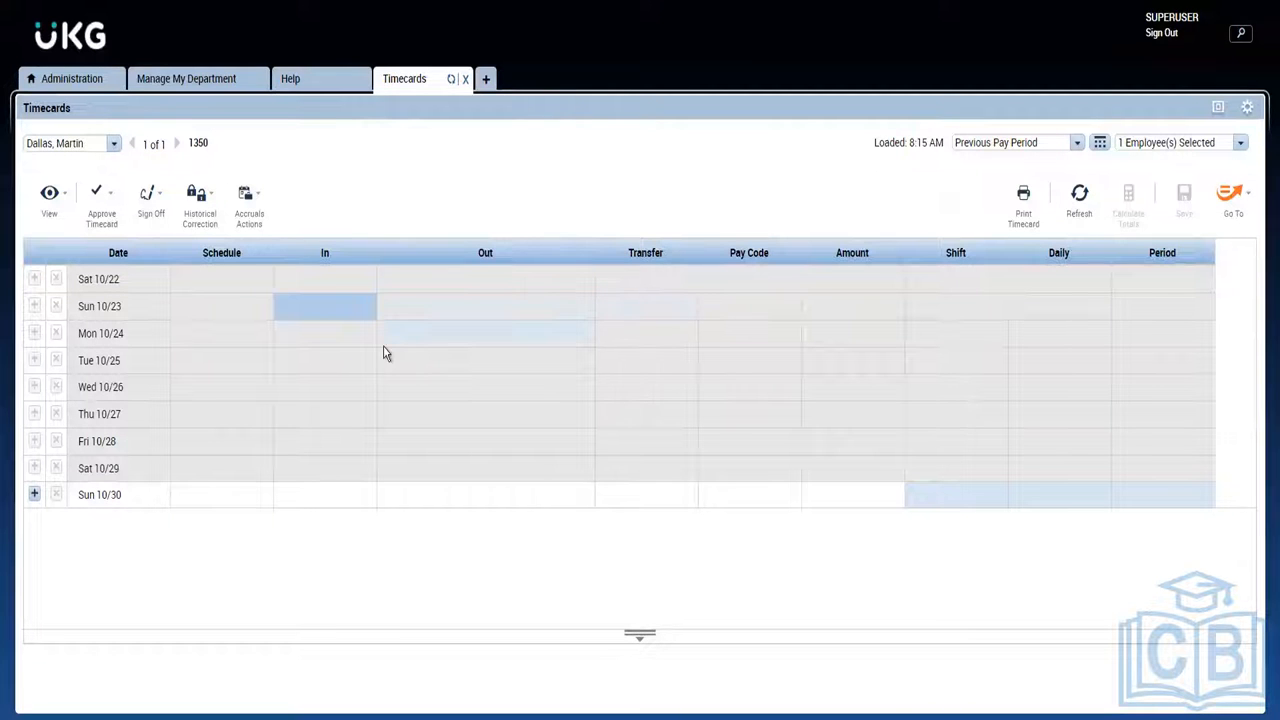
click(295, 367)
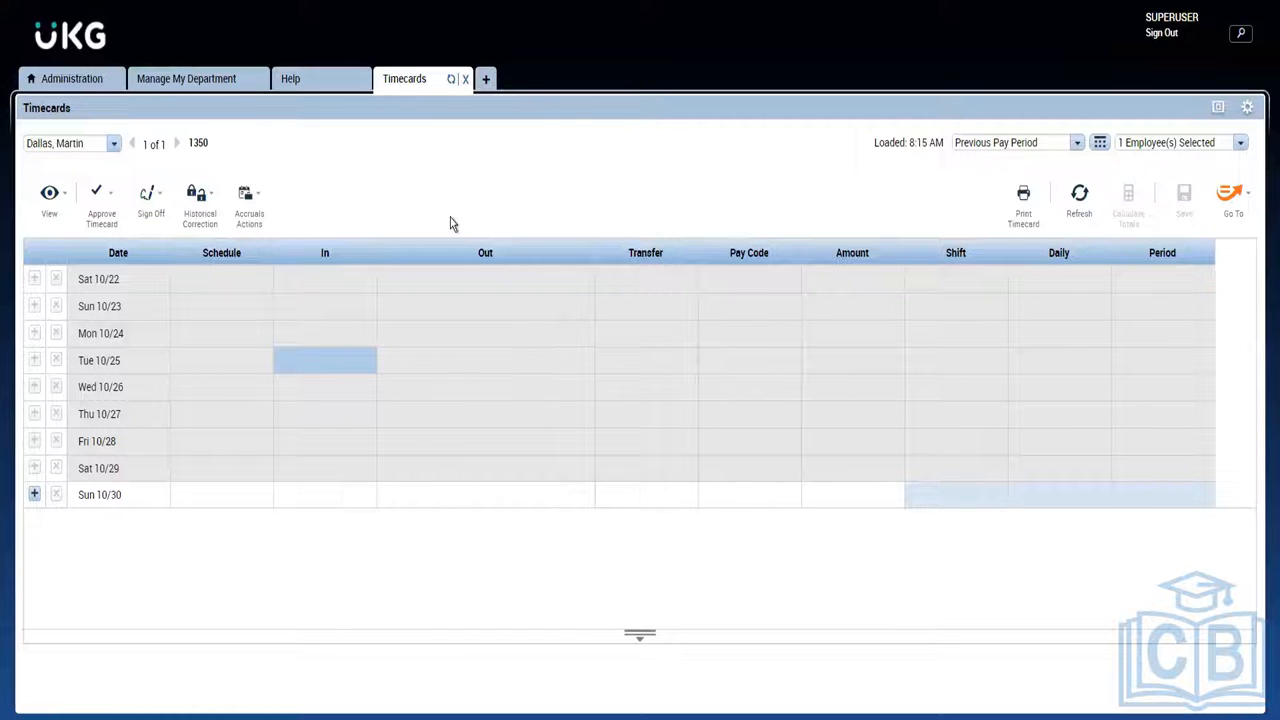
click(153, 208)
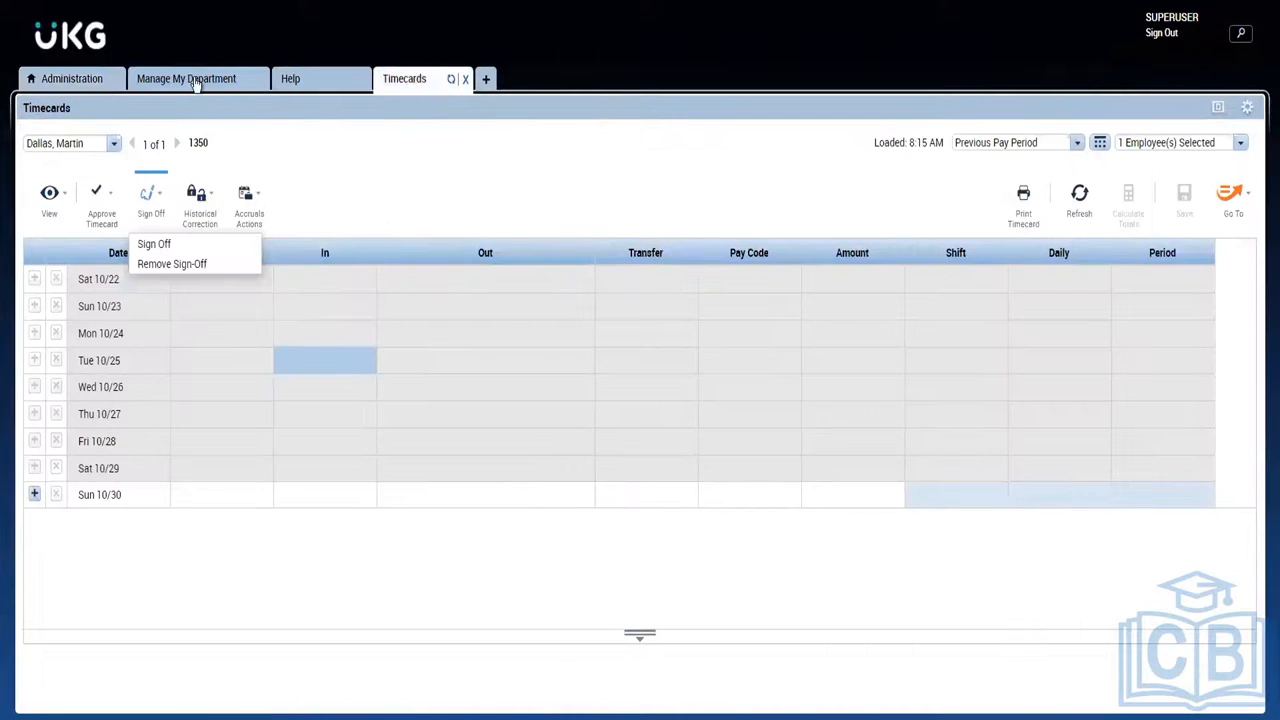
Return to the employee list, open the North Division employee's timecard and show it for the Previous Pay Period.
click(194, 83)
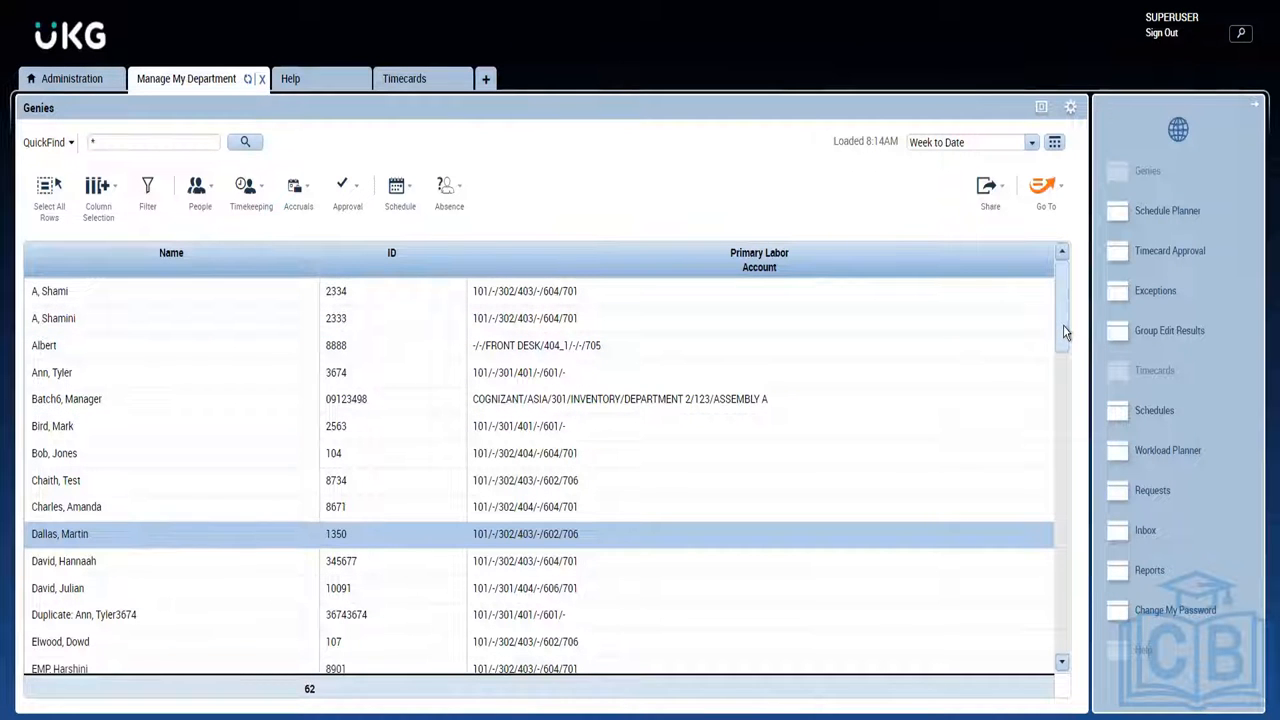
drag(1065, 332, 1065, 402)
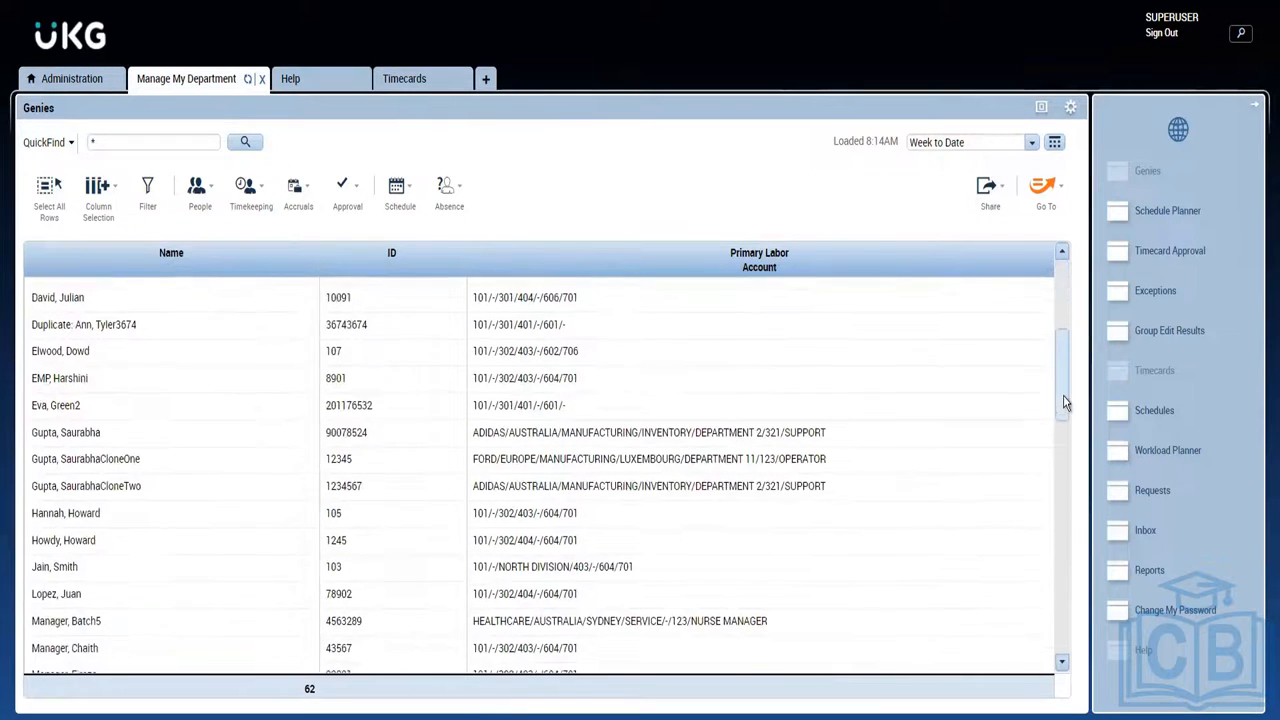
double_click(247, 567)
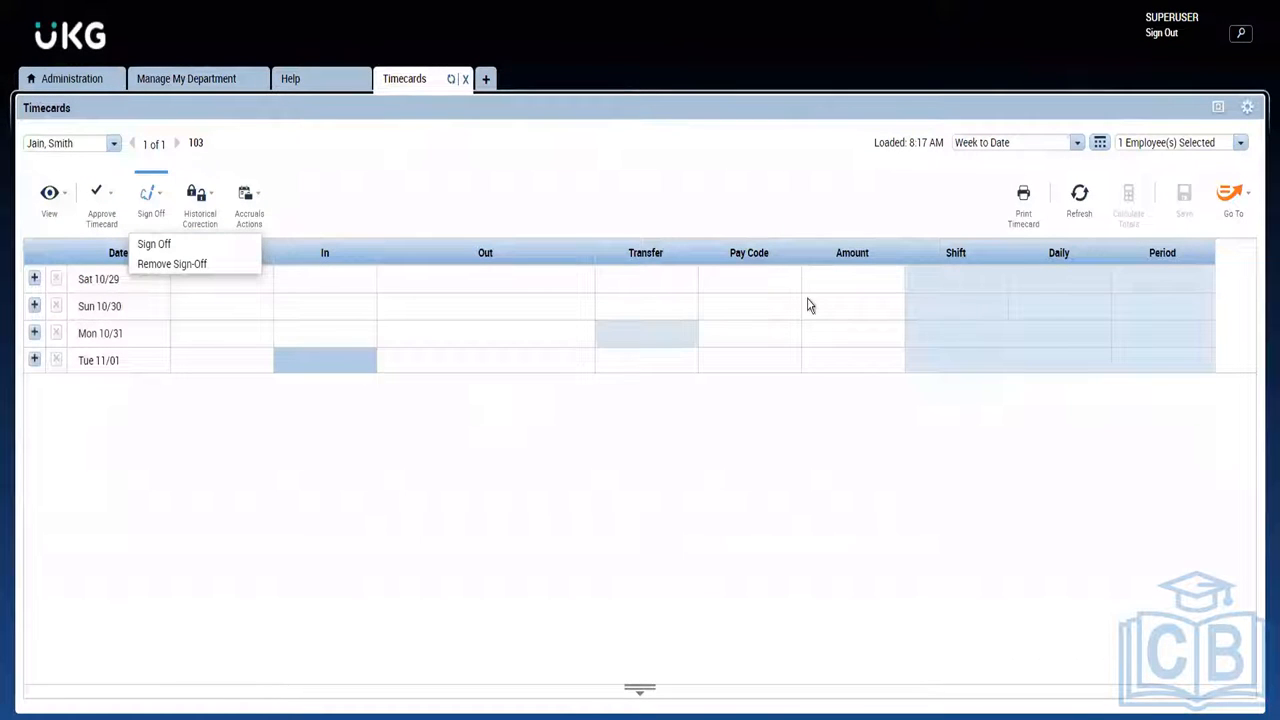
click(1077, 143)
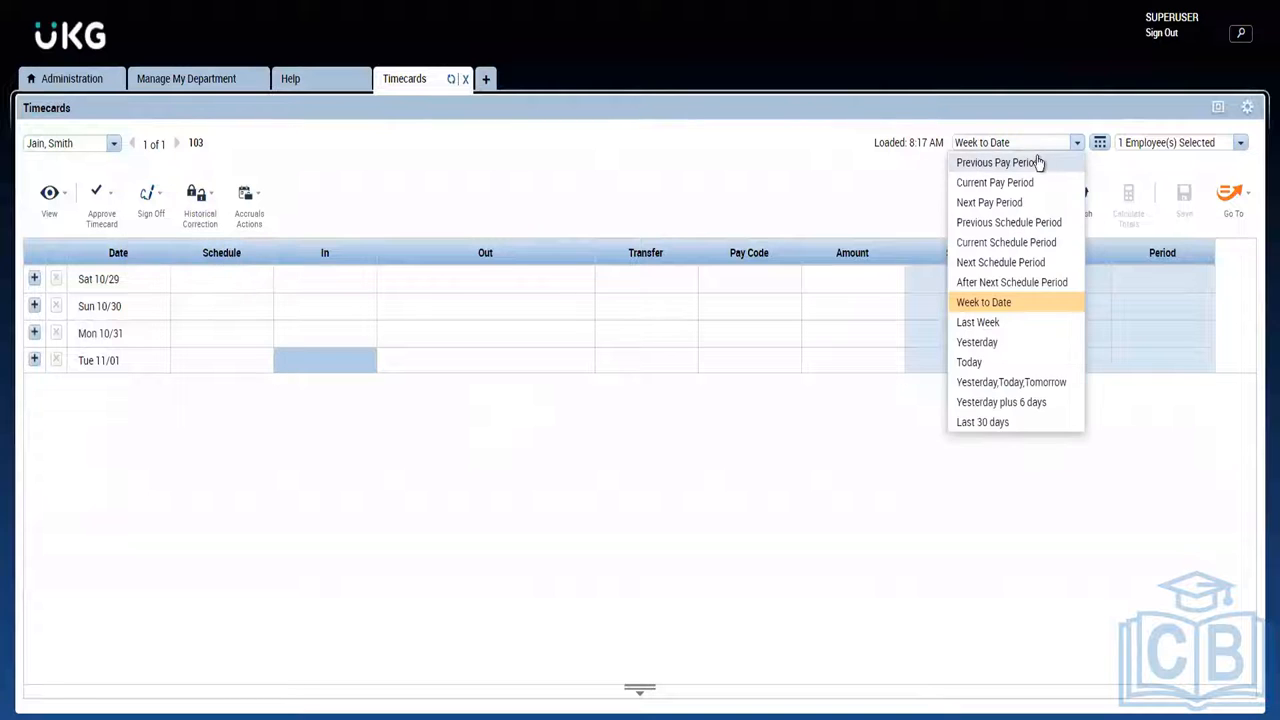
click(1022, 163)
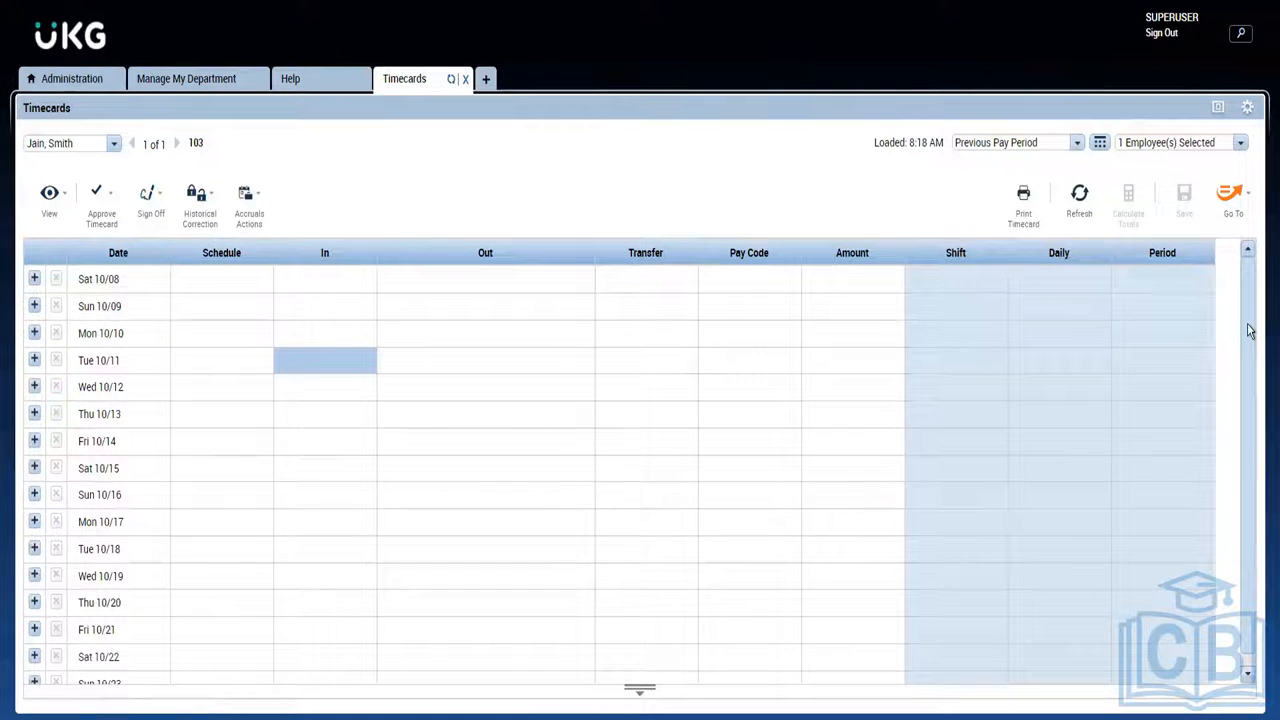
scroll(1240, 480, down, 1)
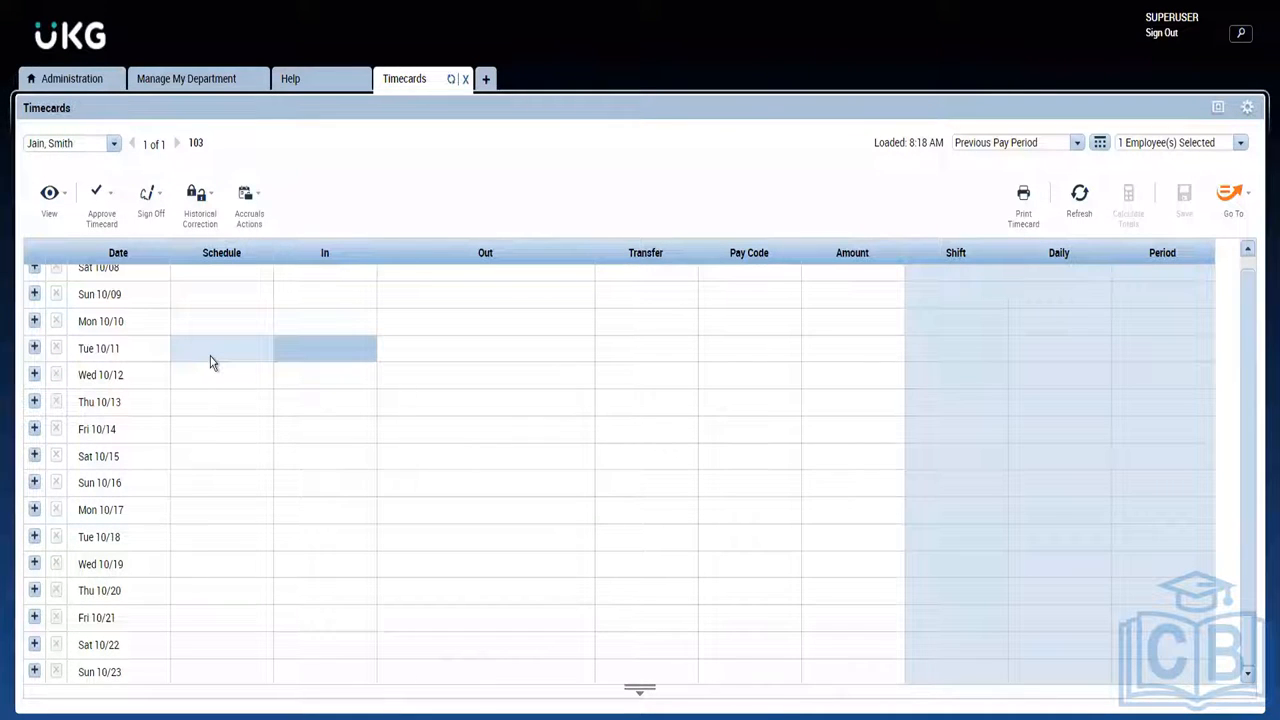
Open the North Division employee's schedule from the employee list and show it for the Previous Schedule Period.
click(190, 80)
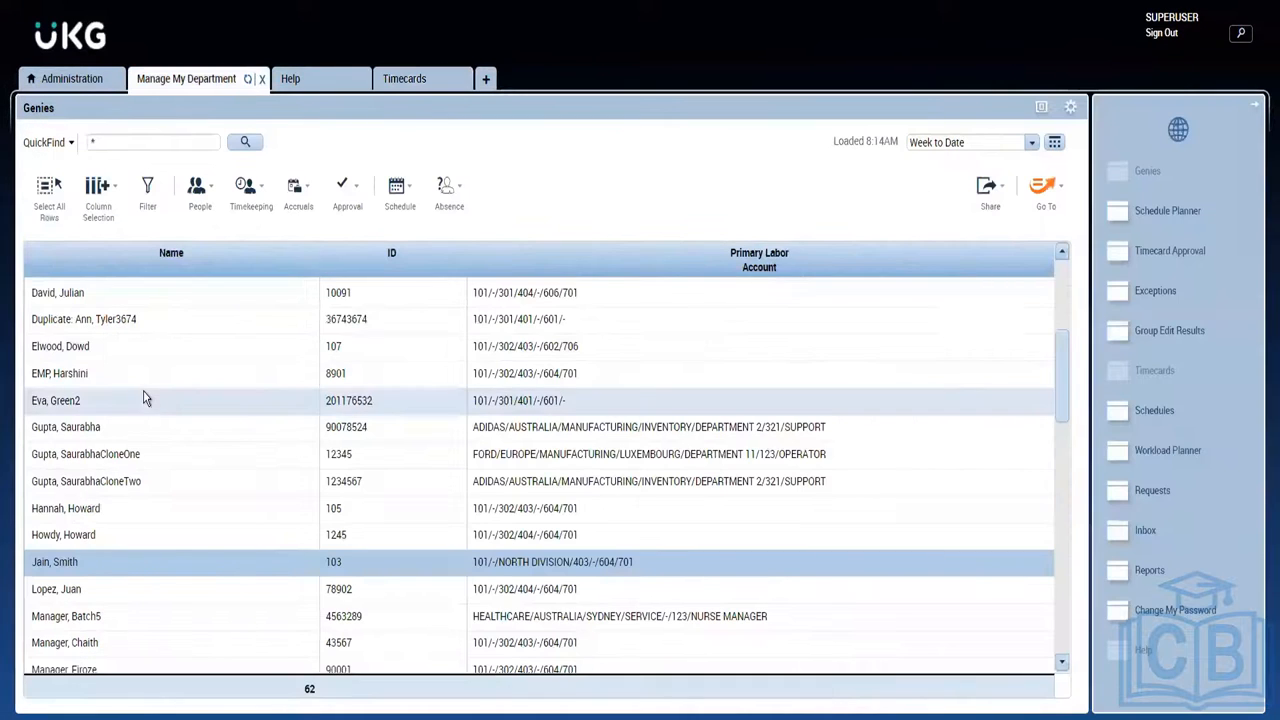
click(1043, 196)
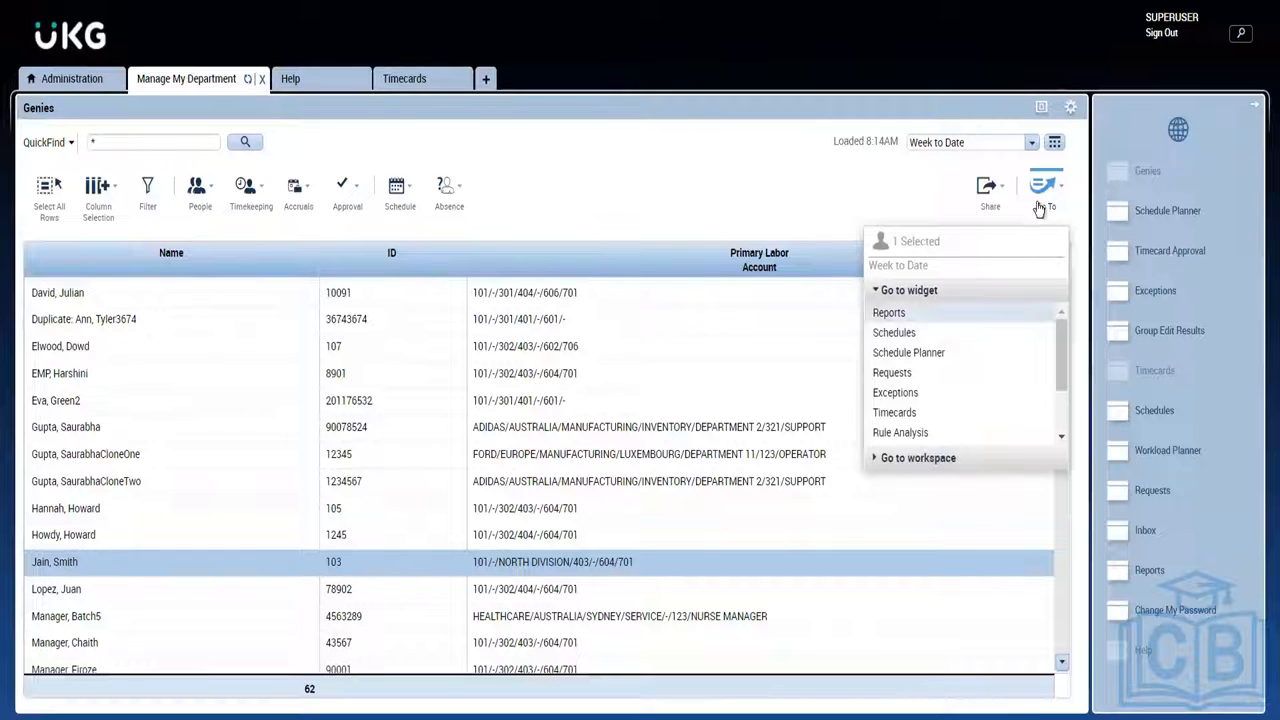
click(926, 334)
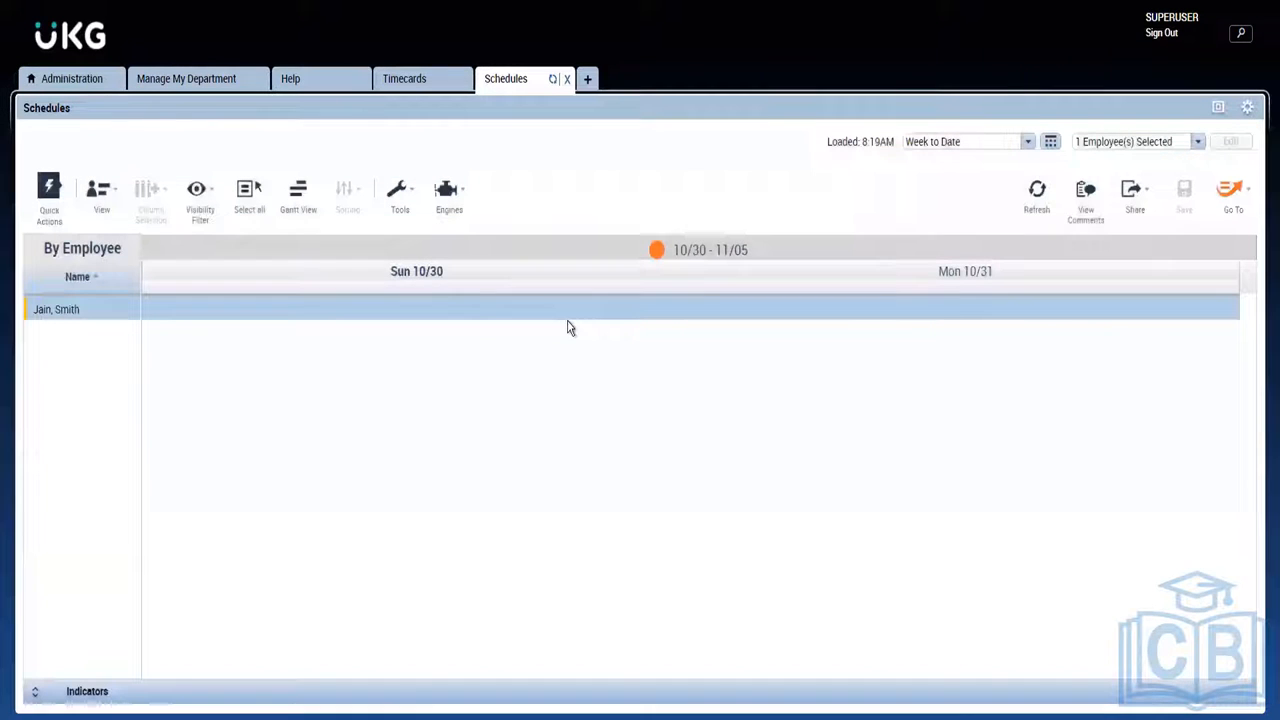
click(1028, 144)
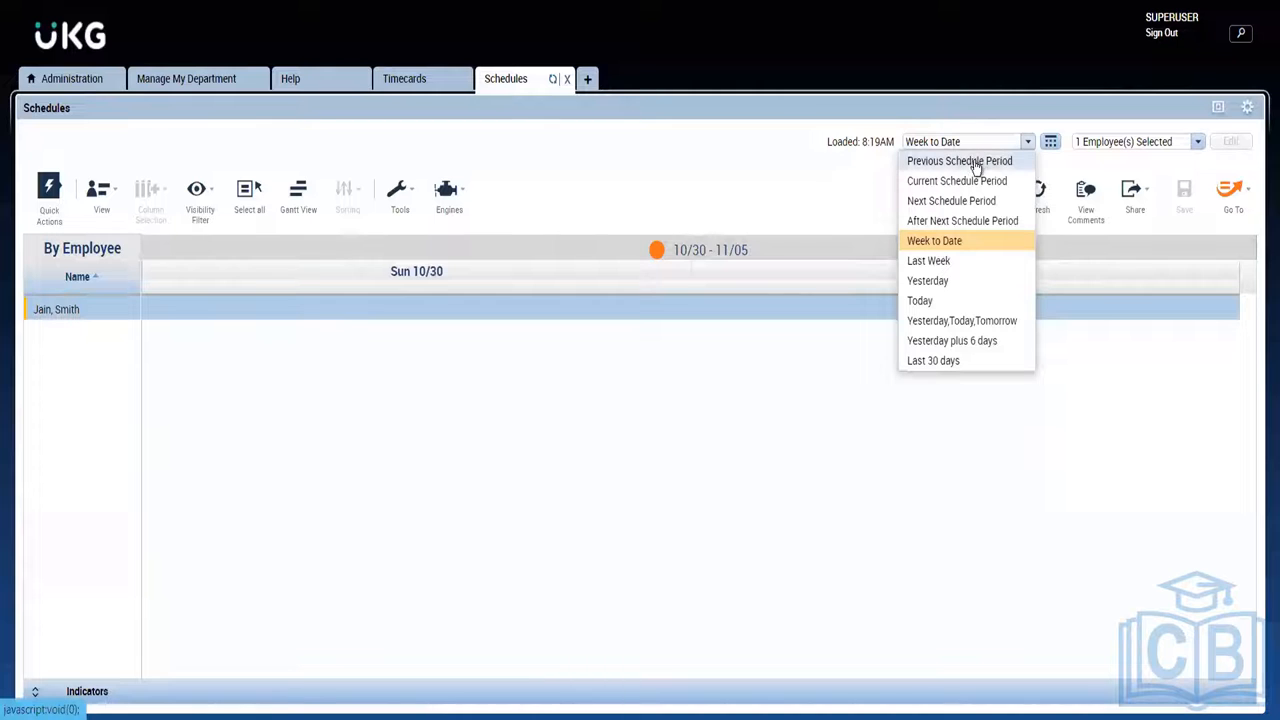
click(966, 164)
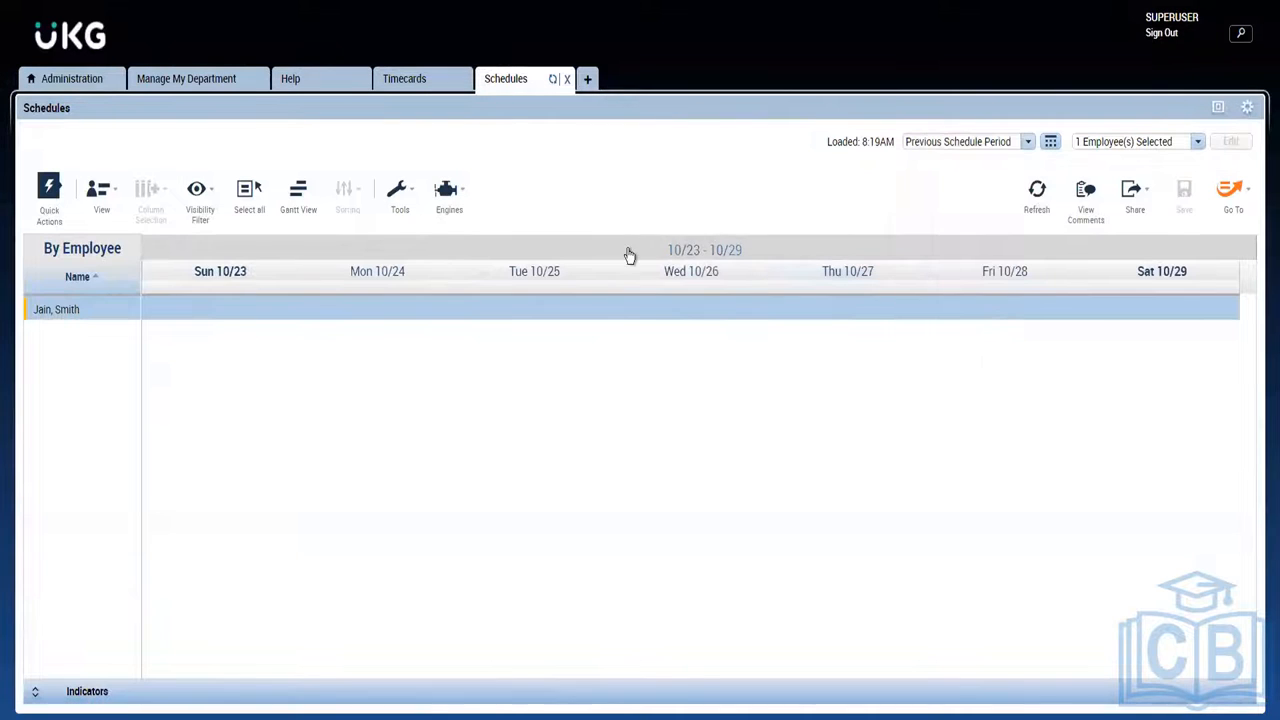
Look at the employee's timecard and switch the schedule to the Current Schedule Period.
click(411, 80)
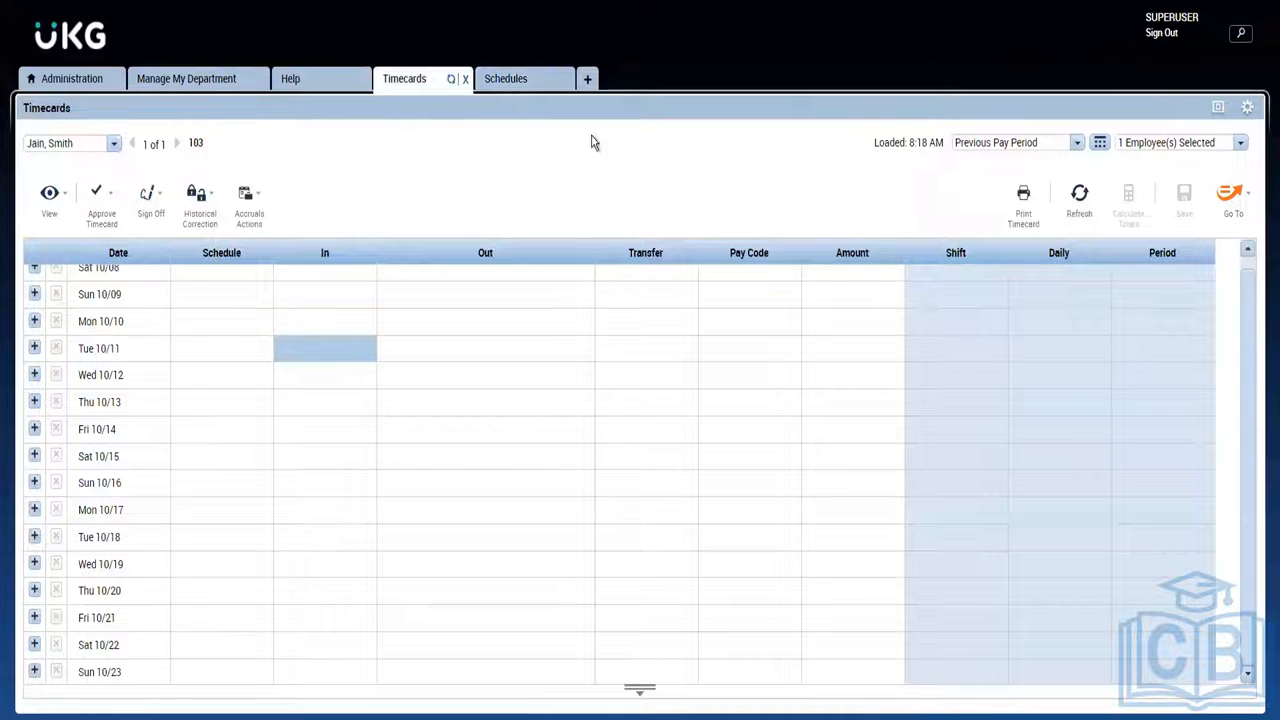
click(519, 80)
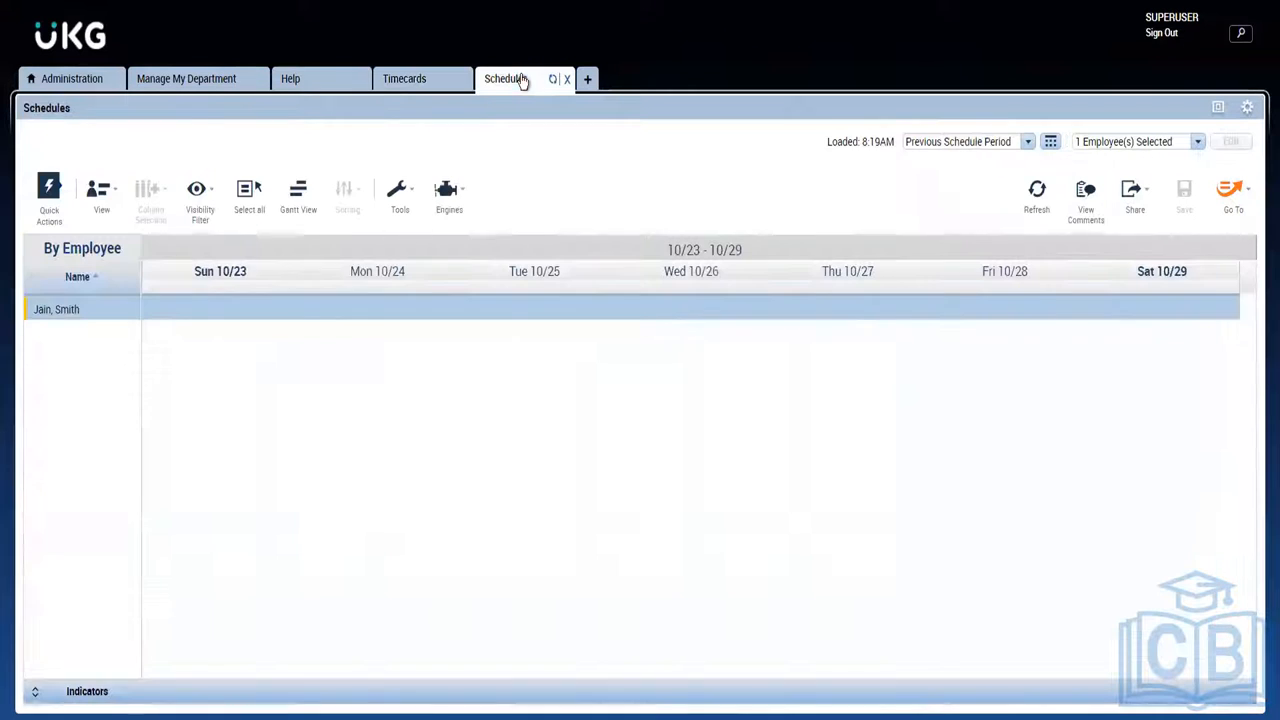
click(940, 143)
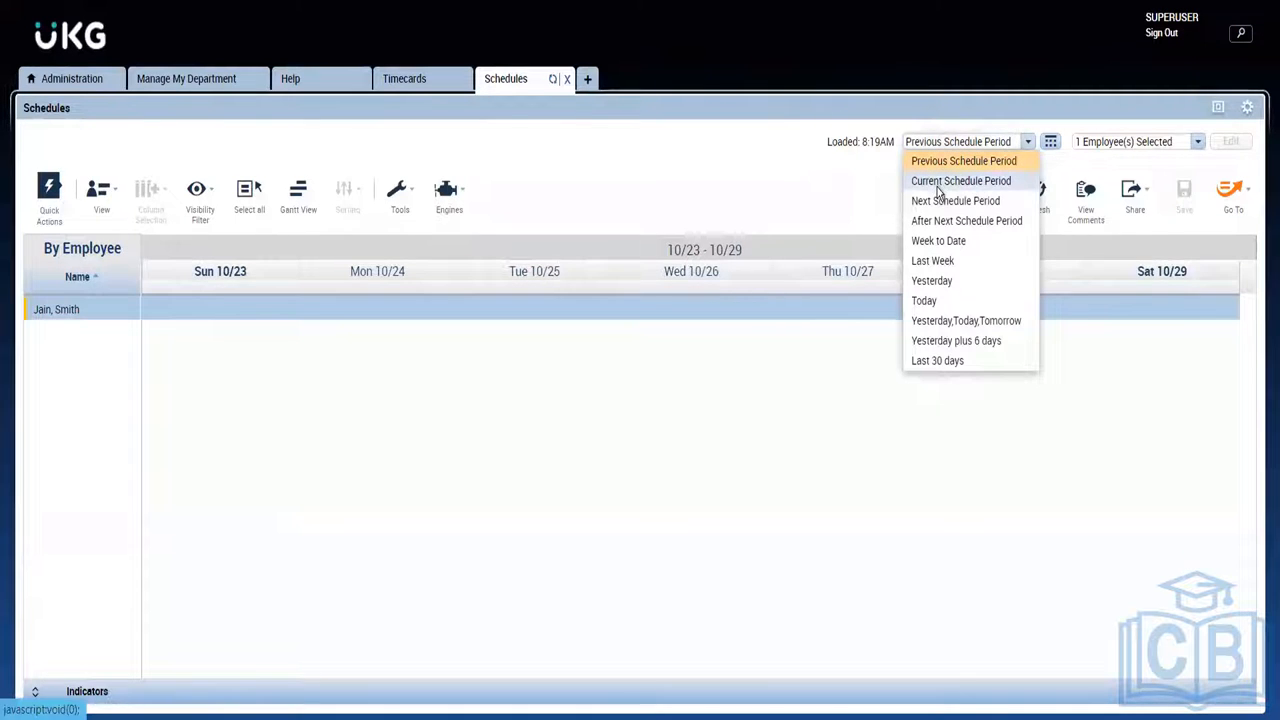
click(940, 184)
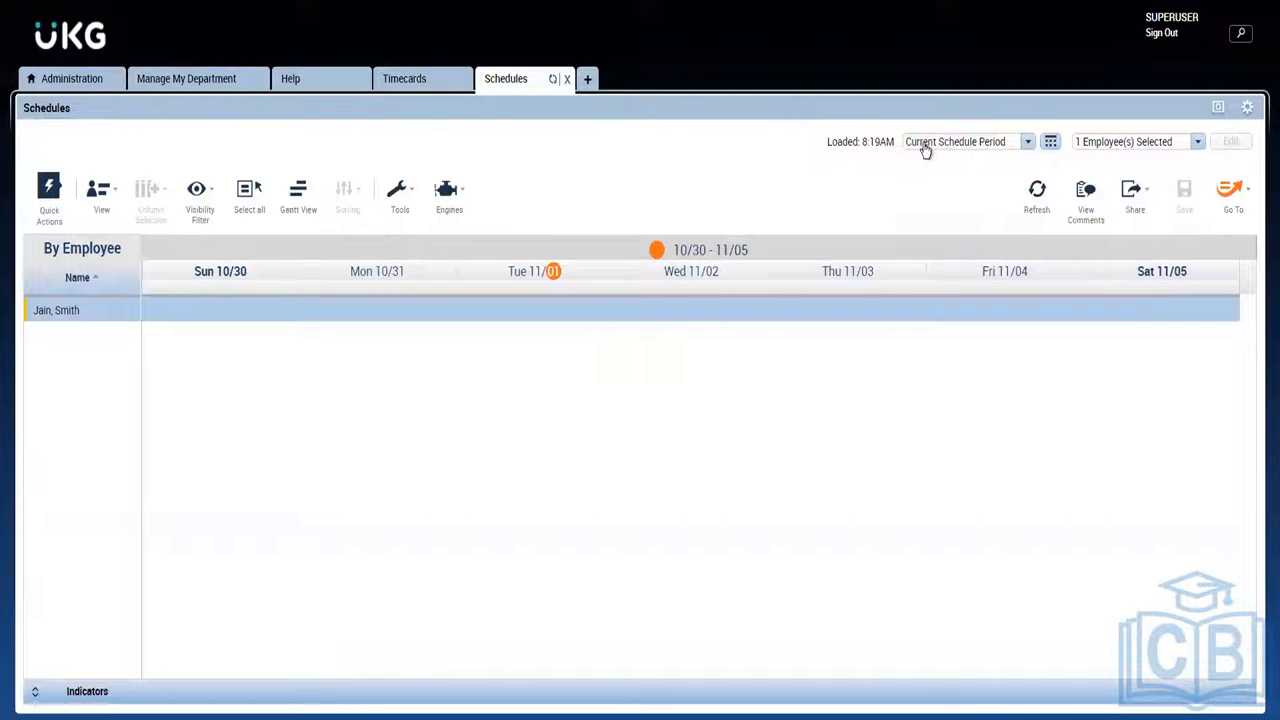
Check the beginning of the employee's timecard and set the schedule to the Previous Schedule Period.
click(397, 84)
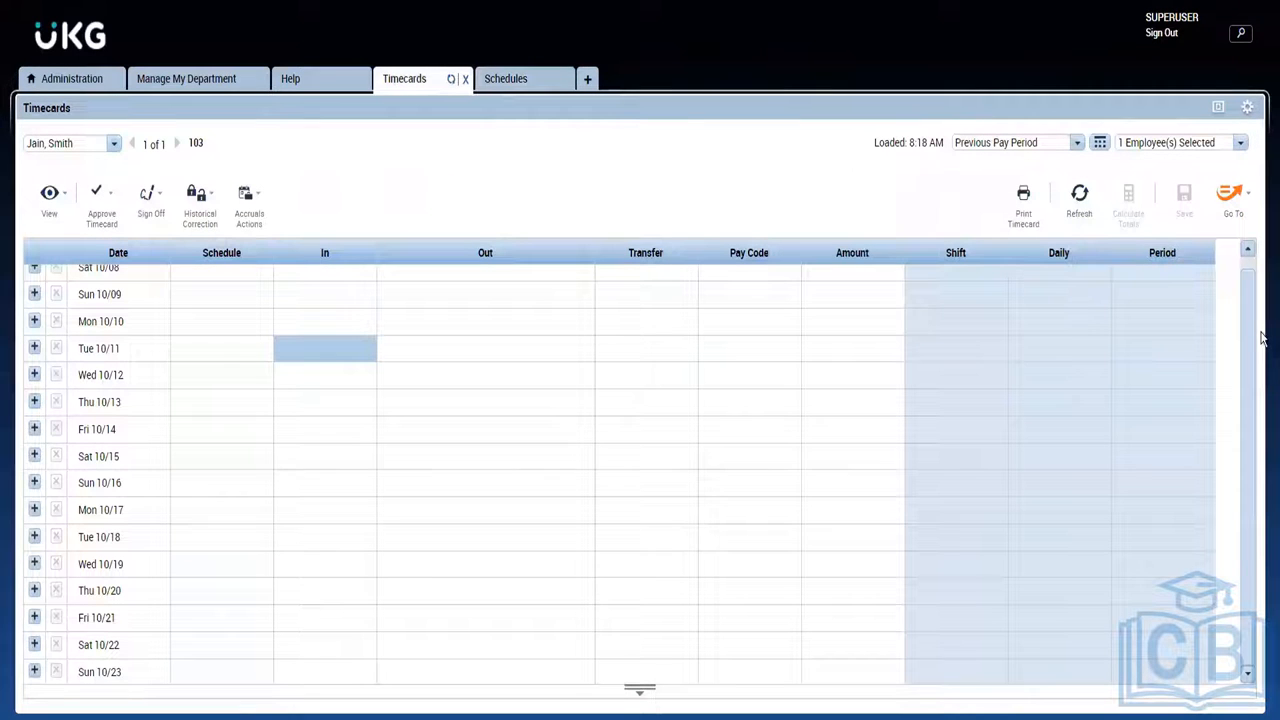
scroll(1262, 280, up, 1)
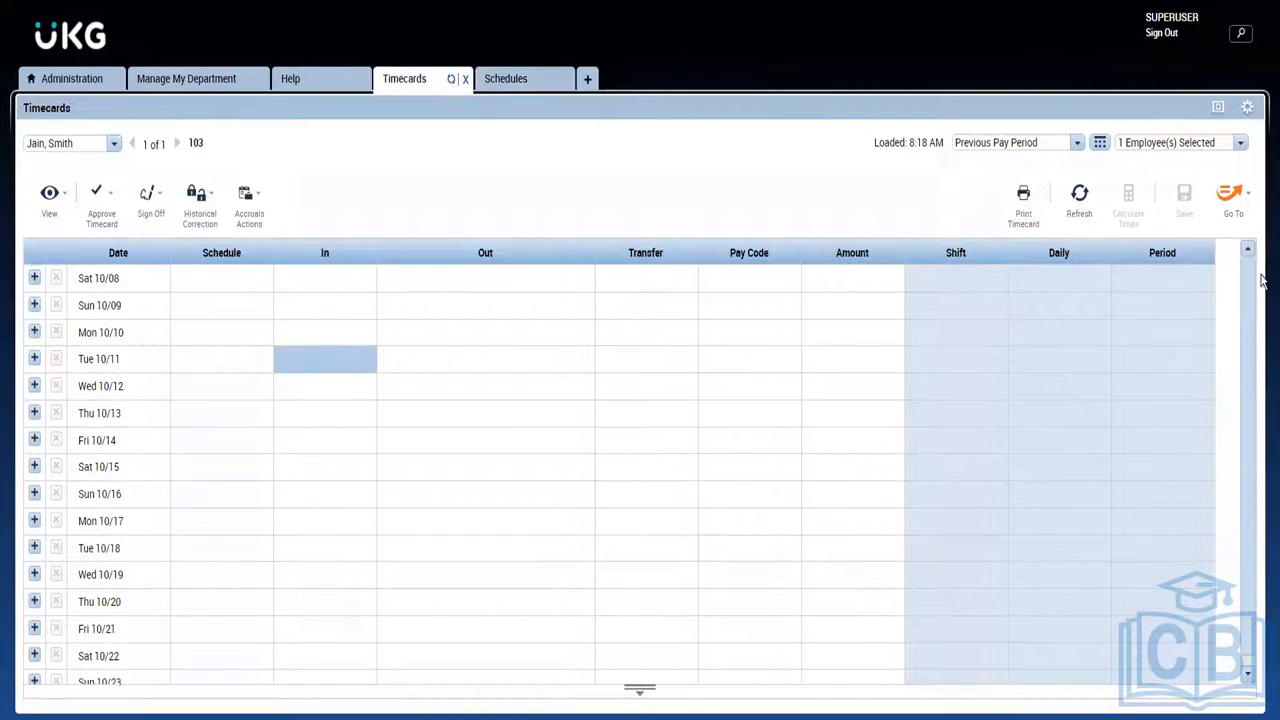
click(510, 85)
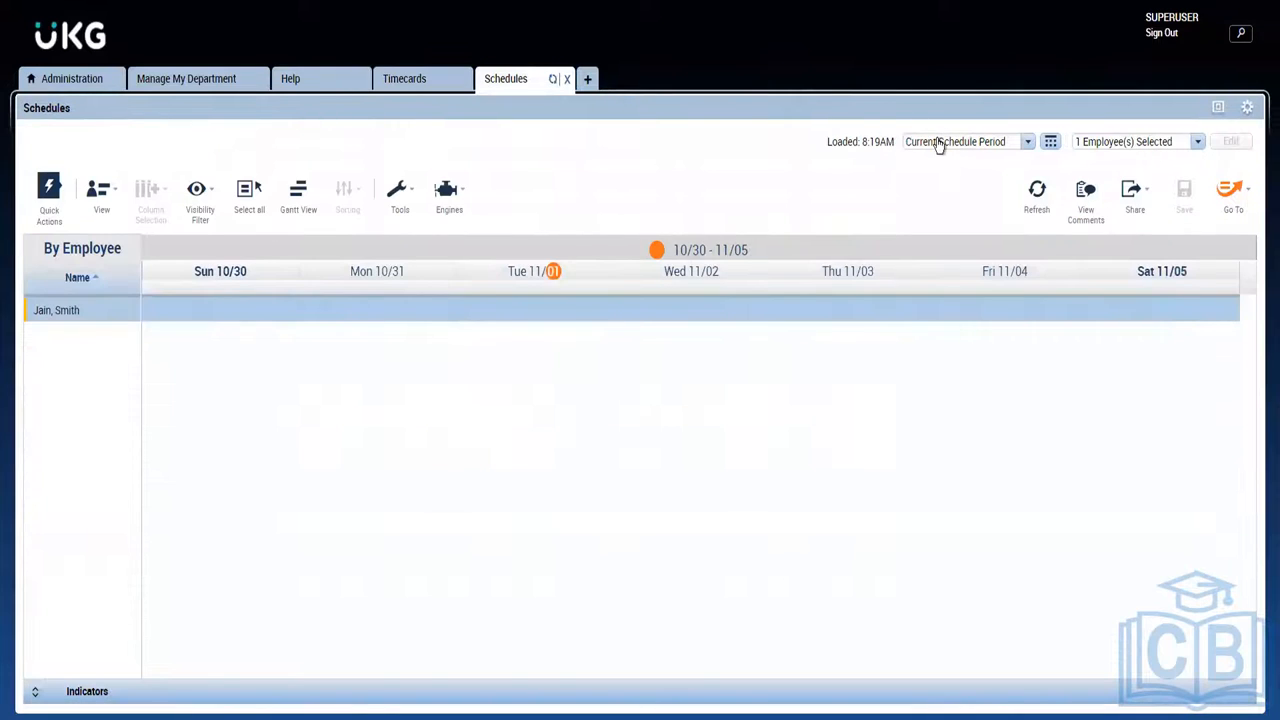
click(938, 145)
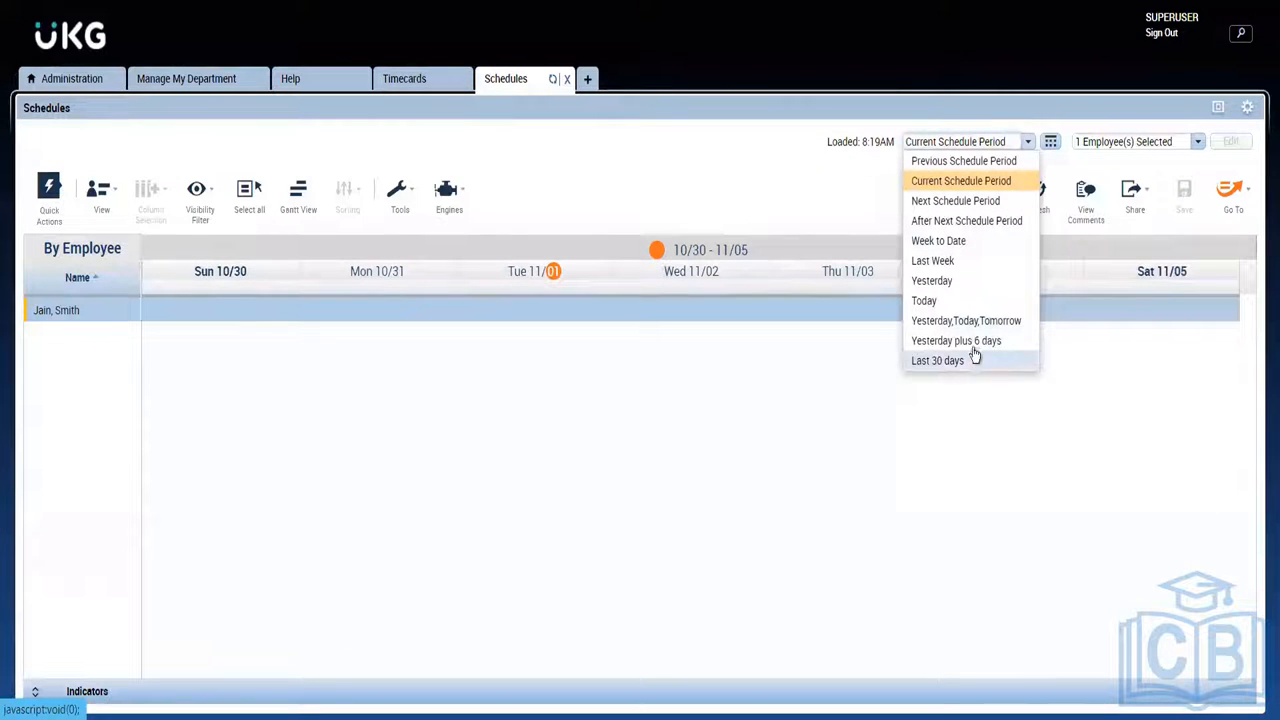
click(965, 162)
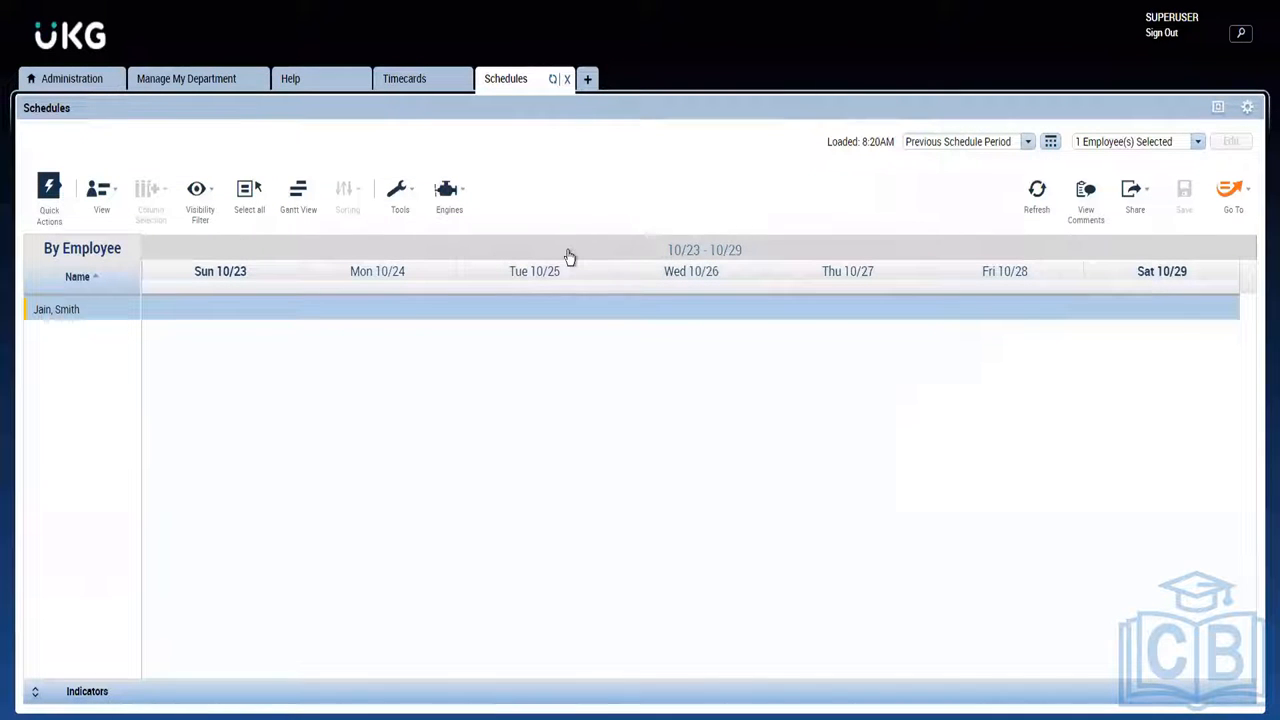
Set the schedule's date range to 10/03/2022 through 10/23/2022, then isolate the 10/09 - 10/15 week and show all weeks again.
click(1050, 143)
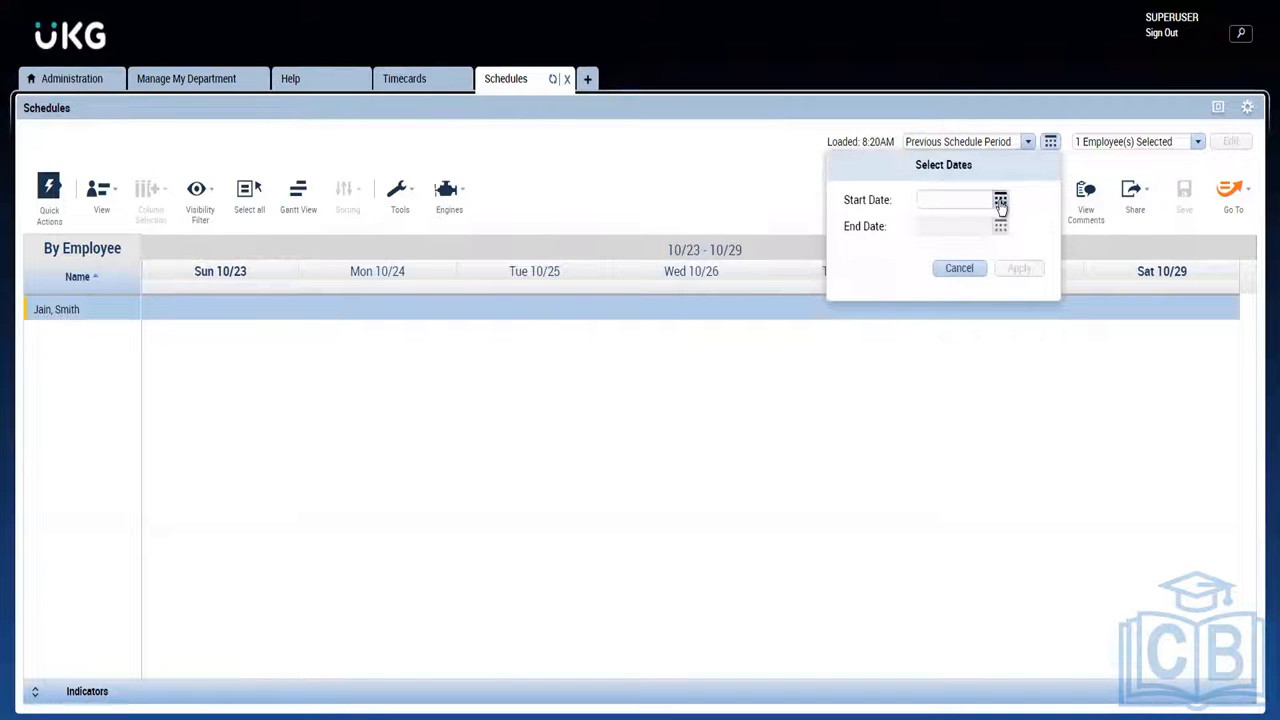
click(1000, 201)
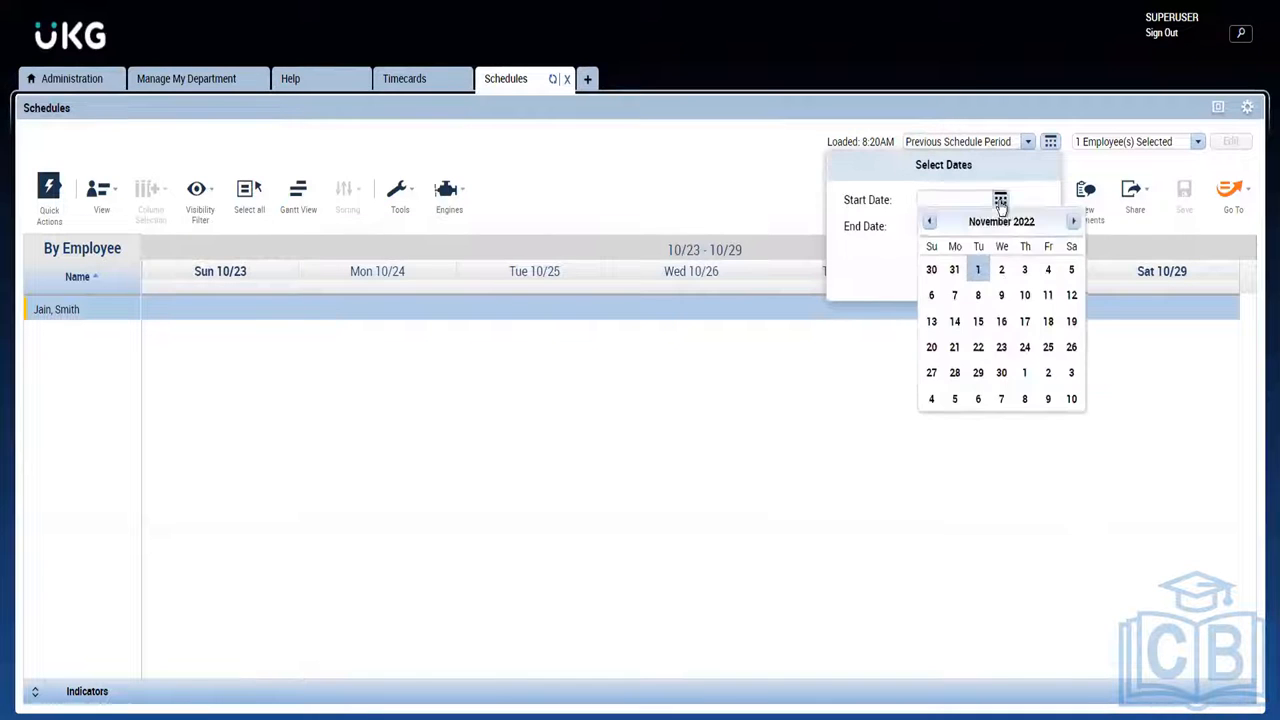
click(929, 224)
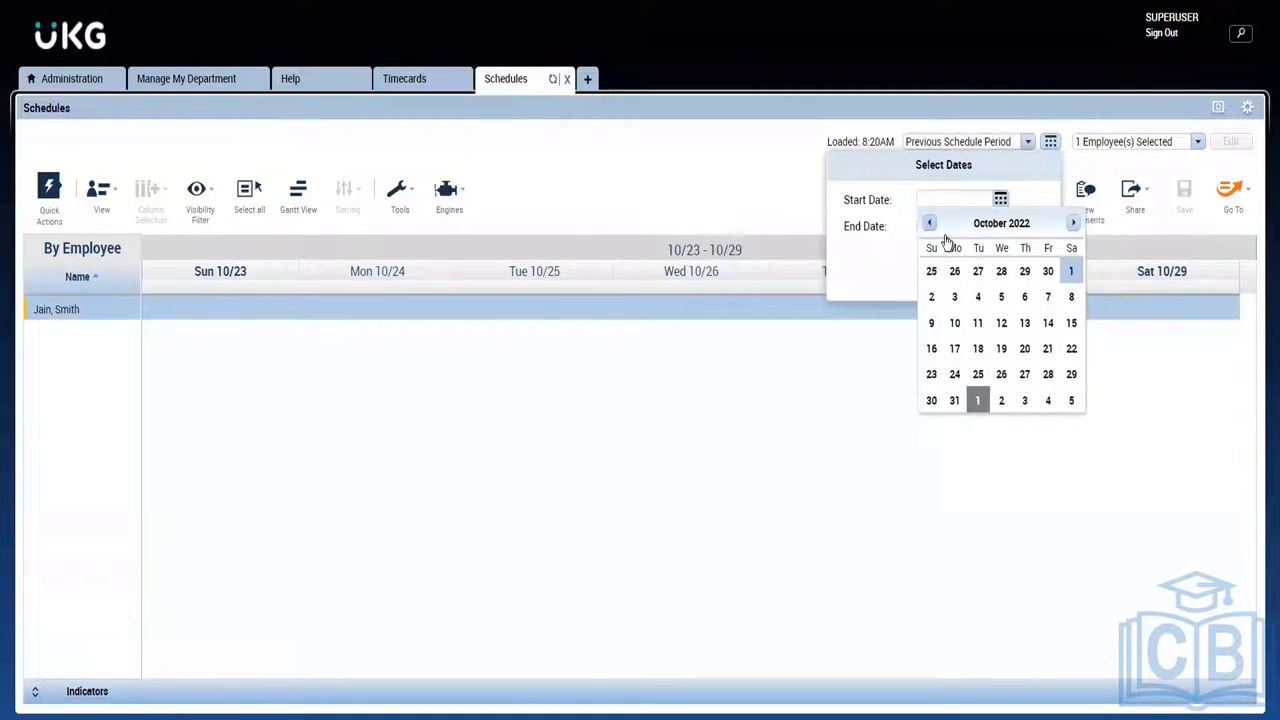
click(954, 293)
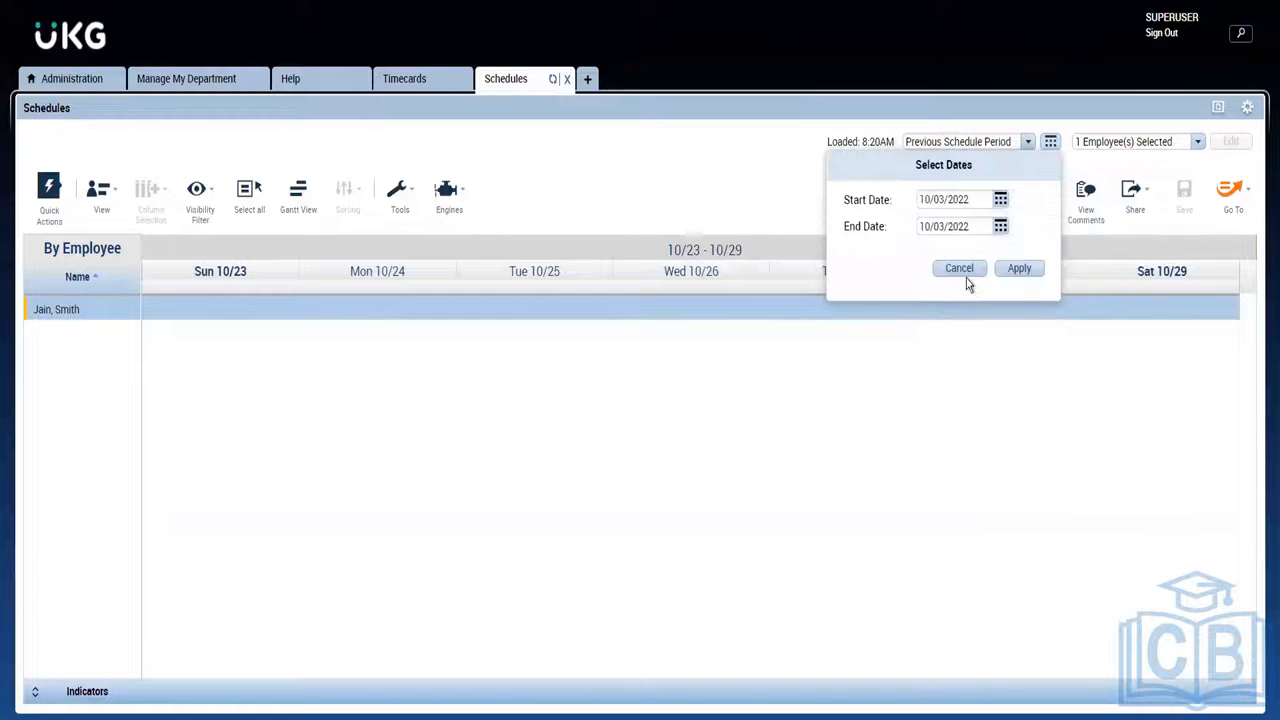
click(1000, 229)
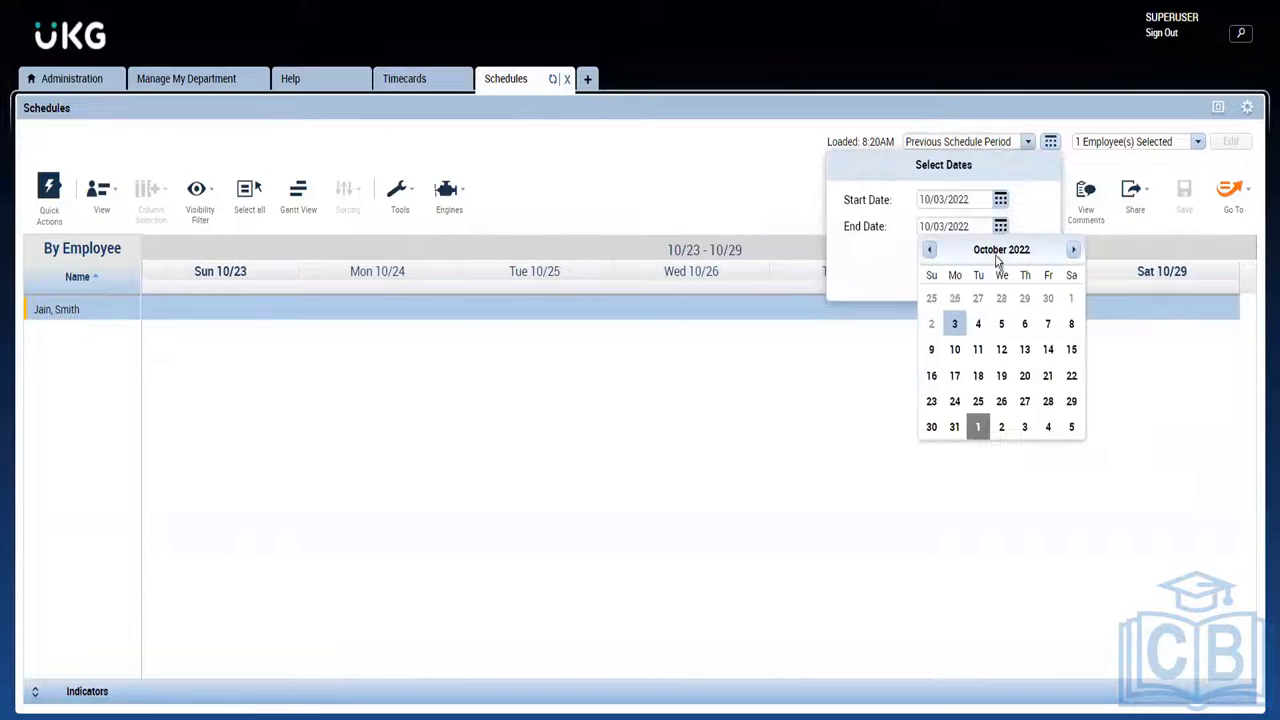
click(927, 404)
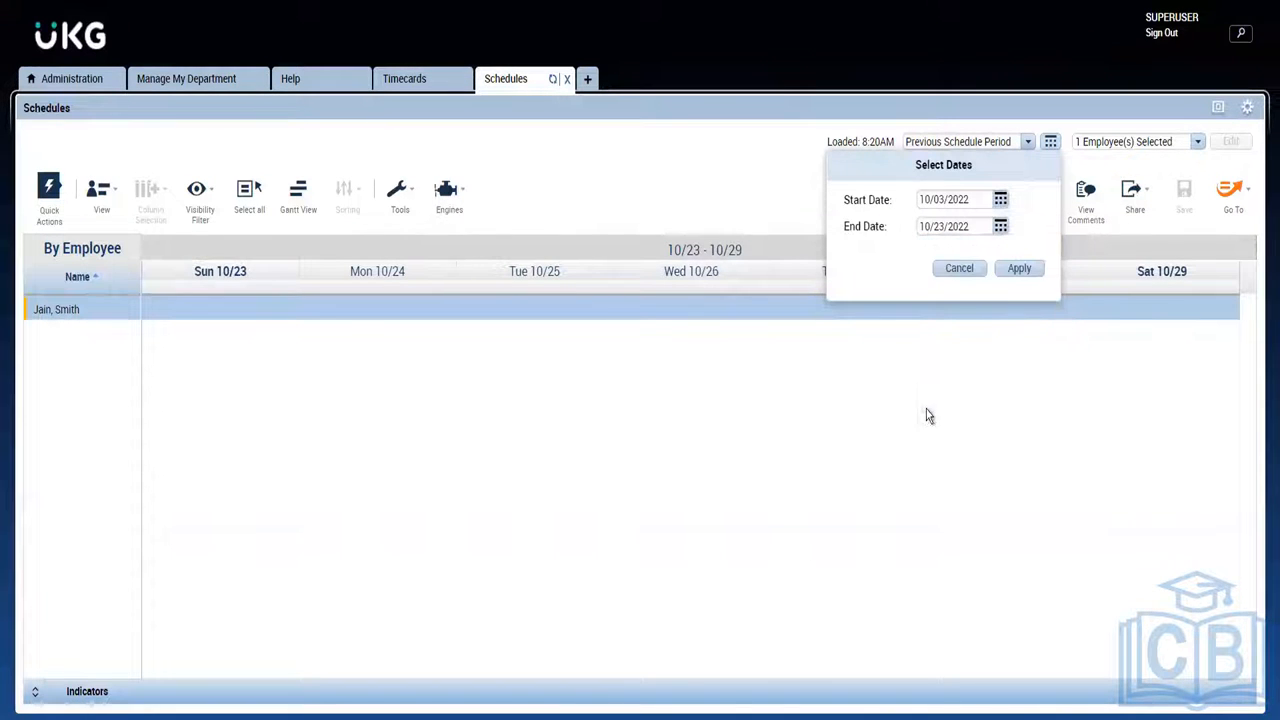
click(1011, 270)
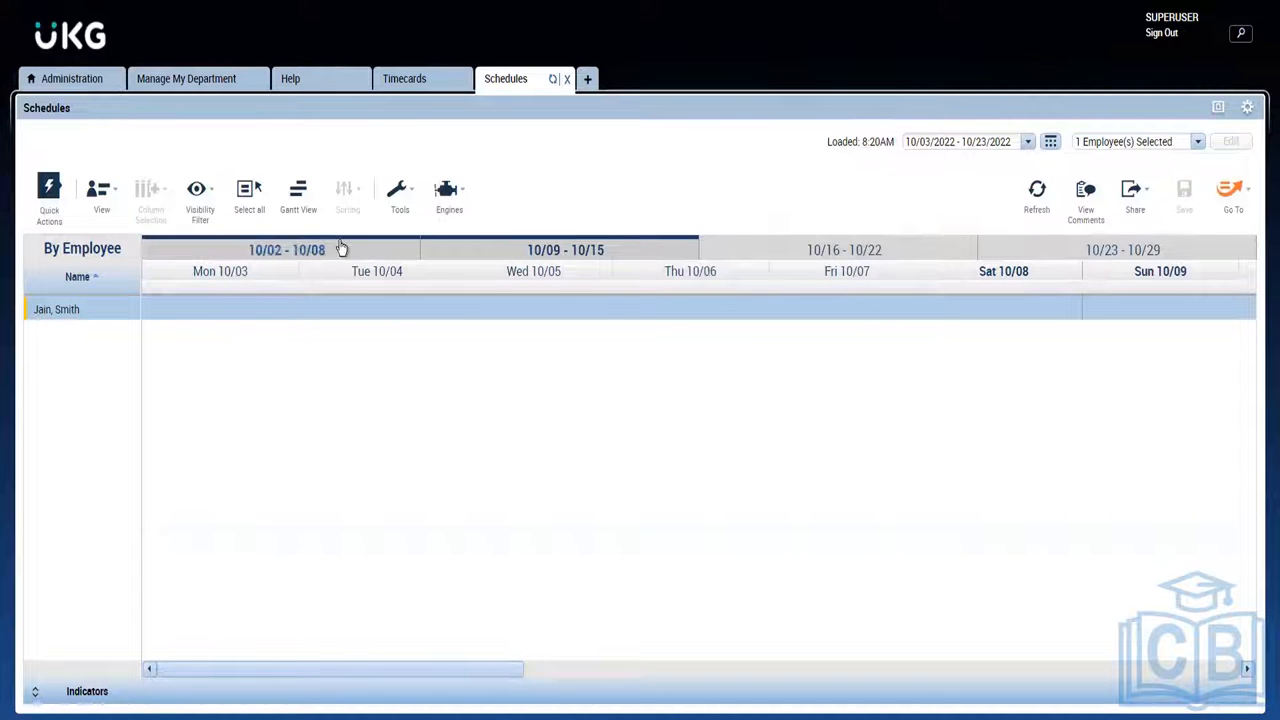
click(490, 248)
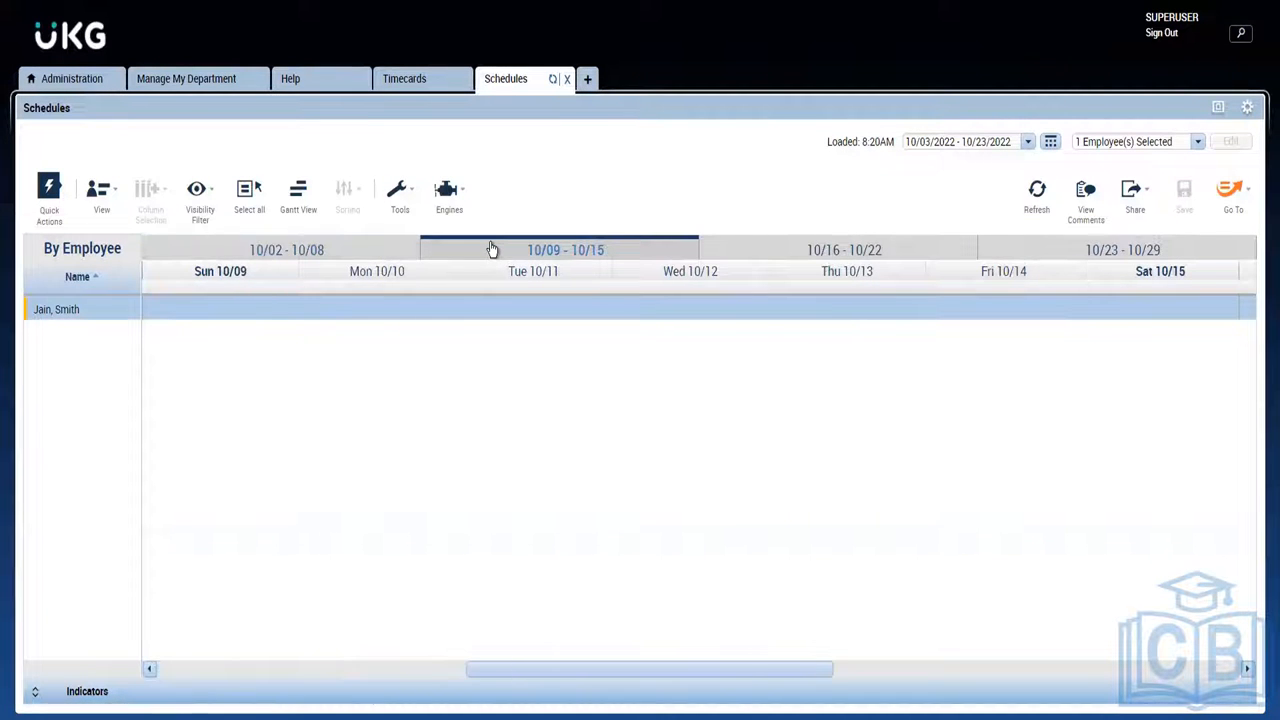
click(491, 249)
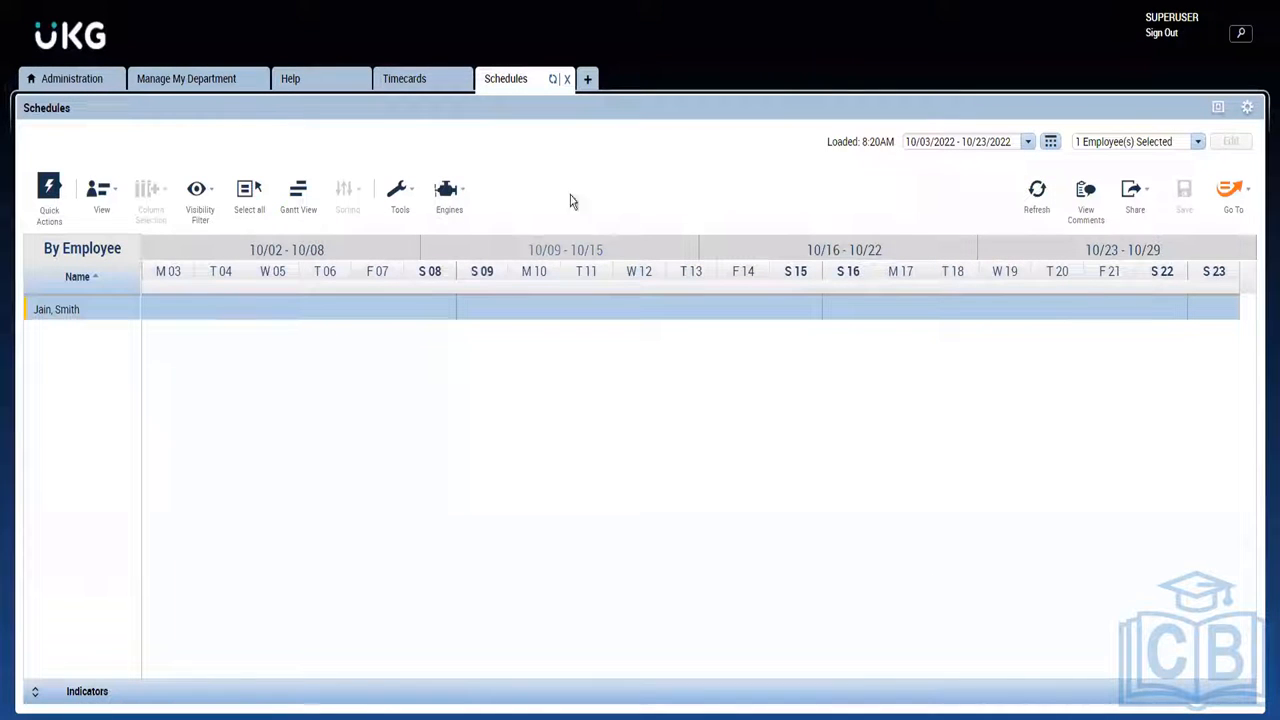
Check the first and last dates of the employee's timecard and return to the schedule.
click(407, 80)
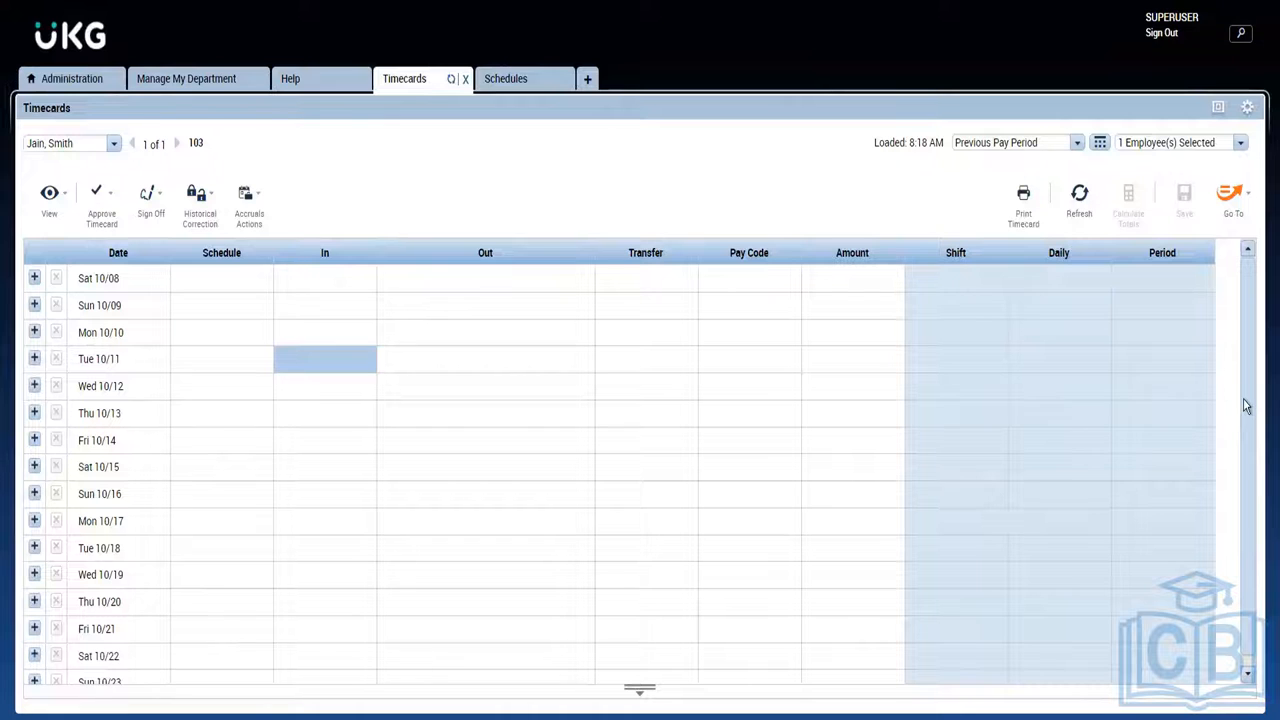
scroll(1260, 525, down, 1)
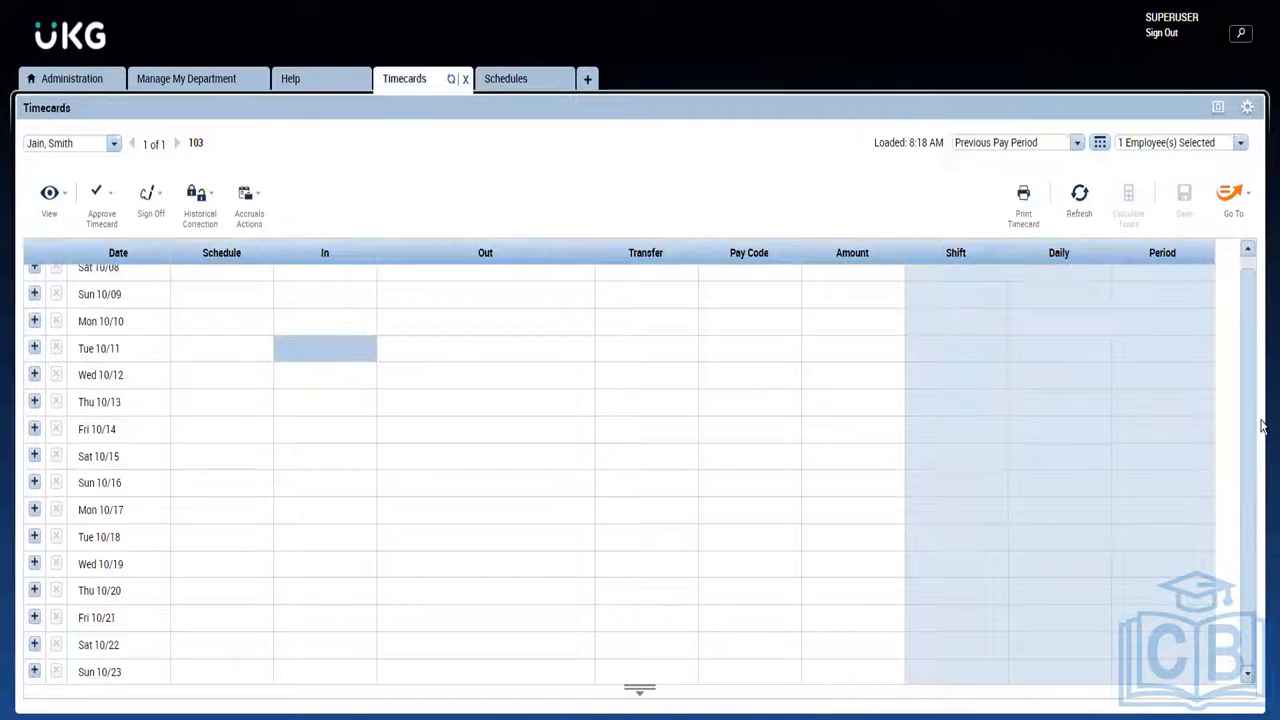
click(506, 80)
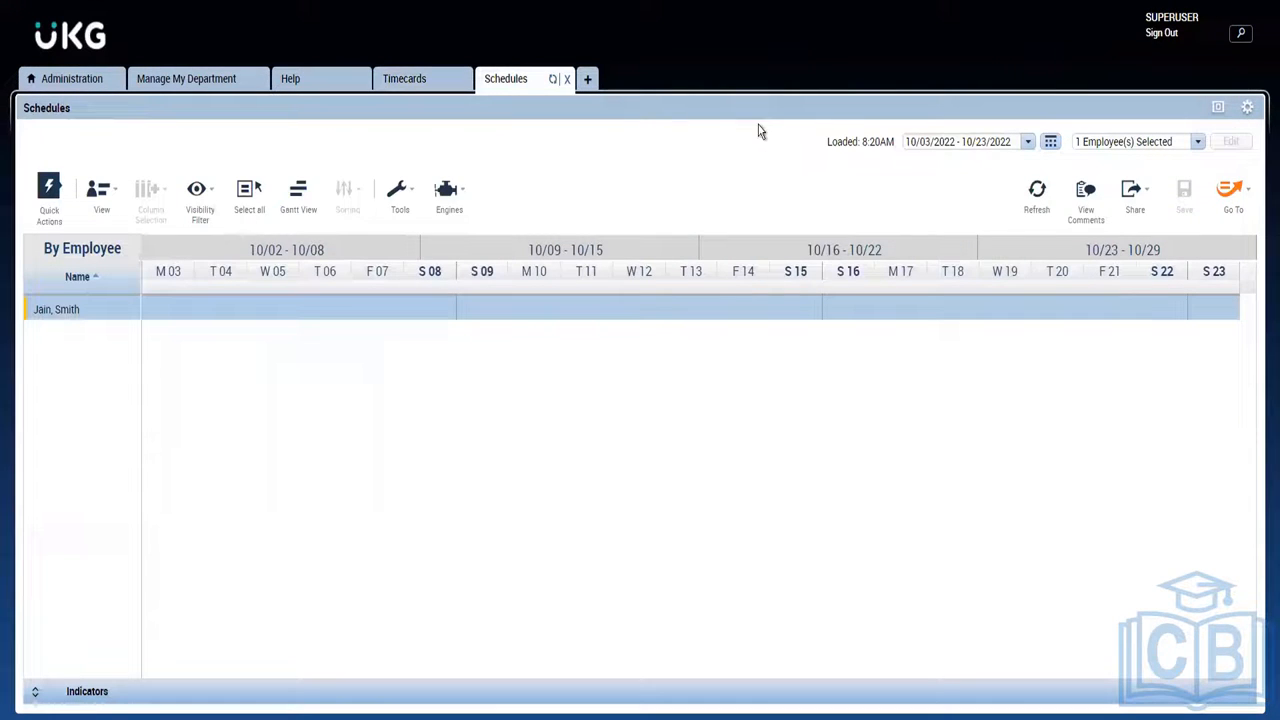
Set the schedule range's start date to 10/08/2022 and show the week of 10/09 - 10/15.
click(1010, 142)
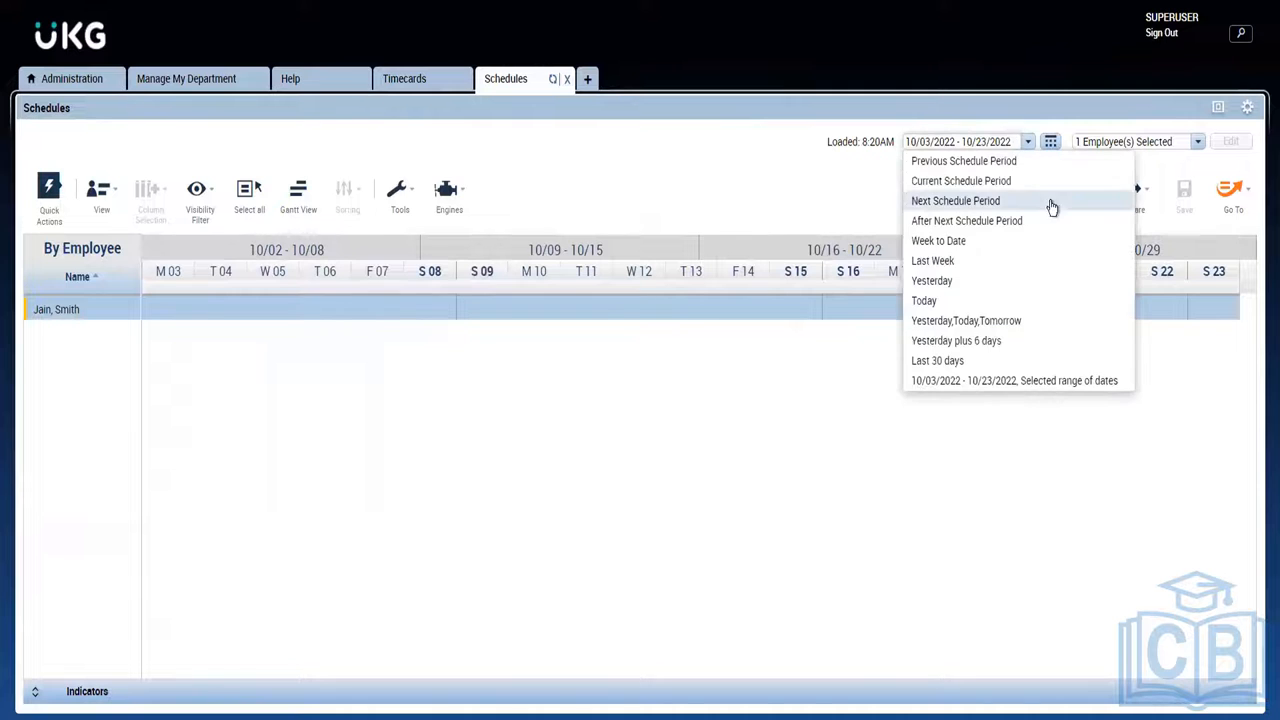
click(1050, 142)
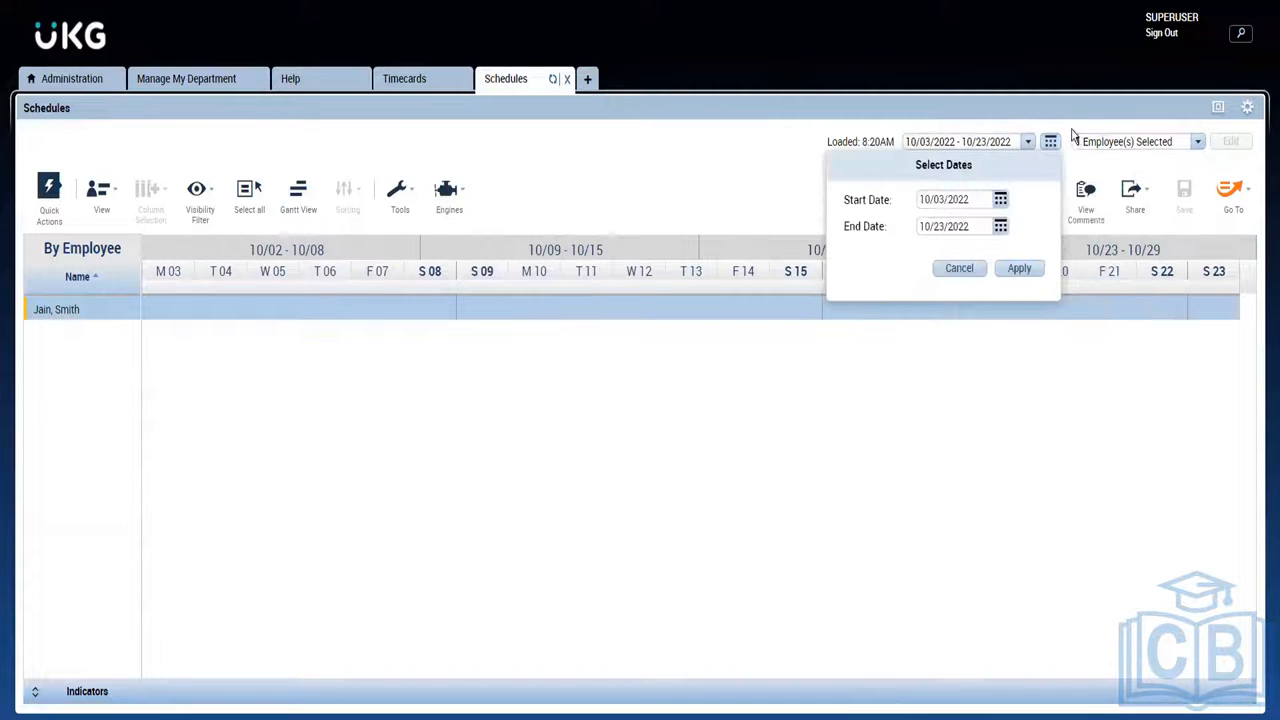
click(945, 195)
text(08)
key(BackSpace)
text(2022)
click(1031, 273)
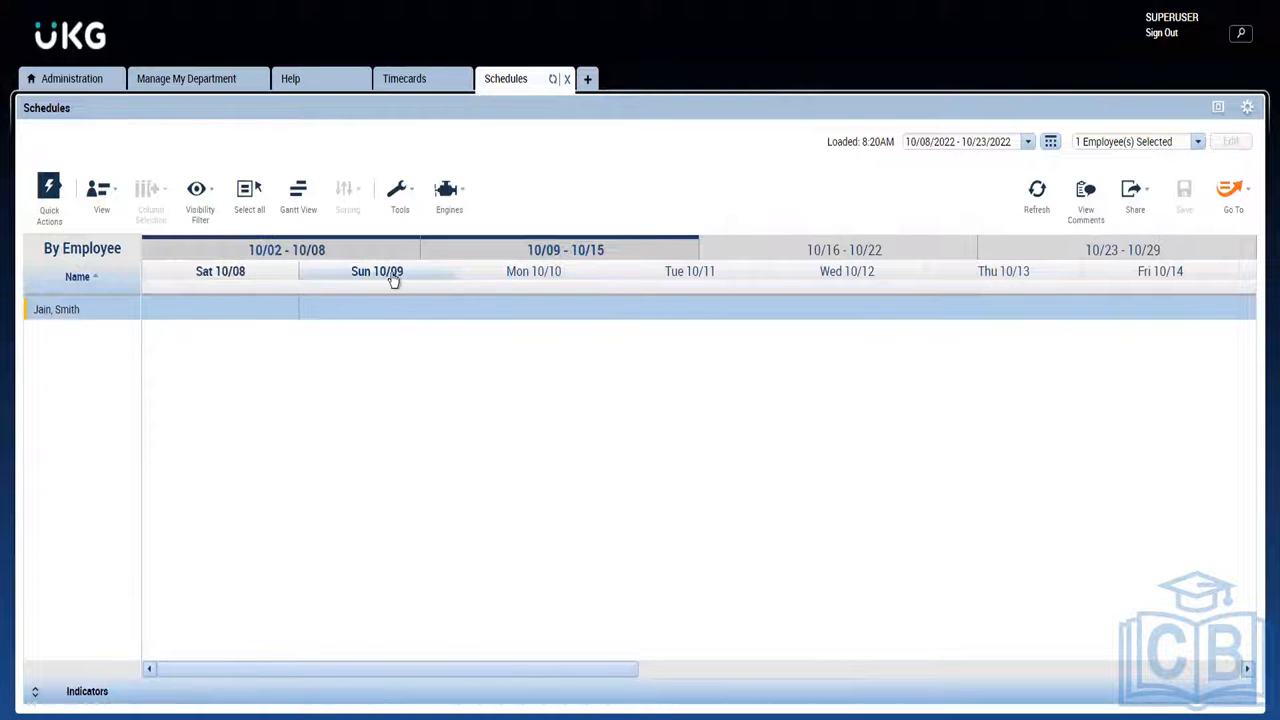
click(483, 257)
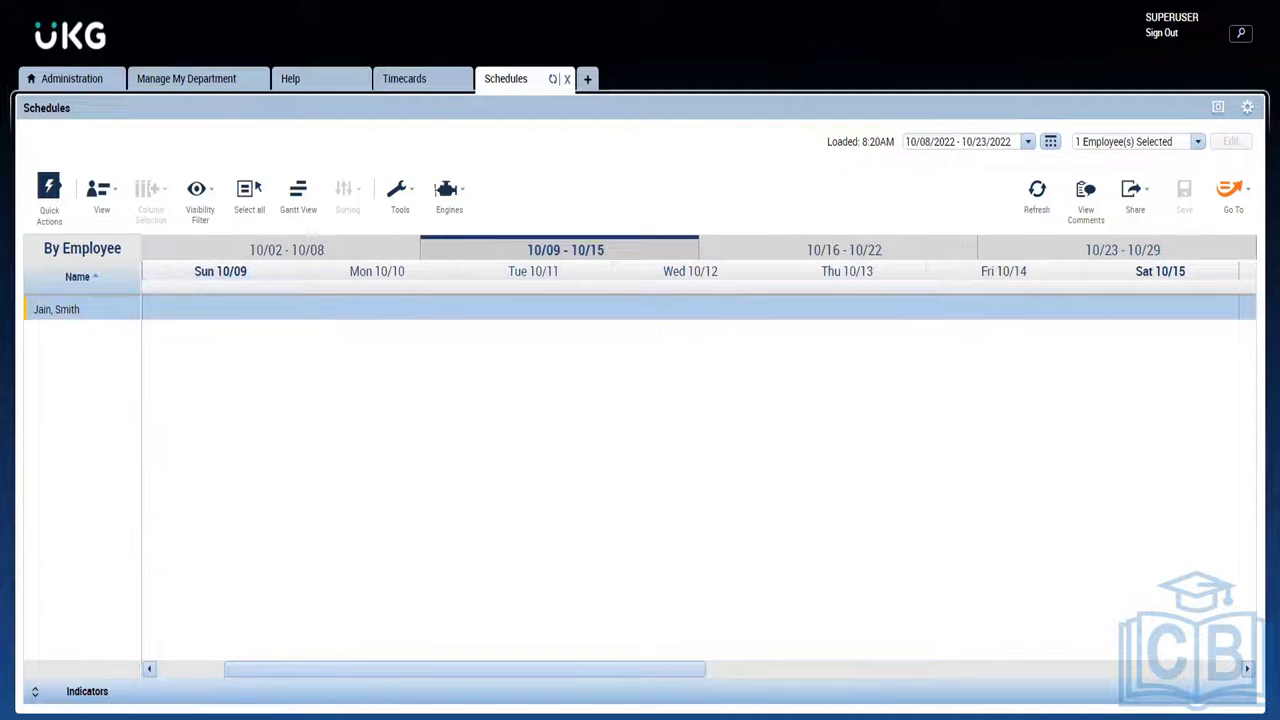
Switch to Notepad and write the heading "Mon-Thur" with the line "Mon - 6am -2p" below it.
key(alt+Tab)
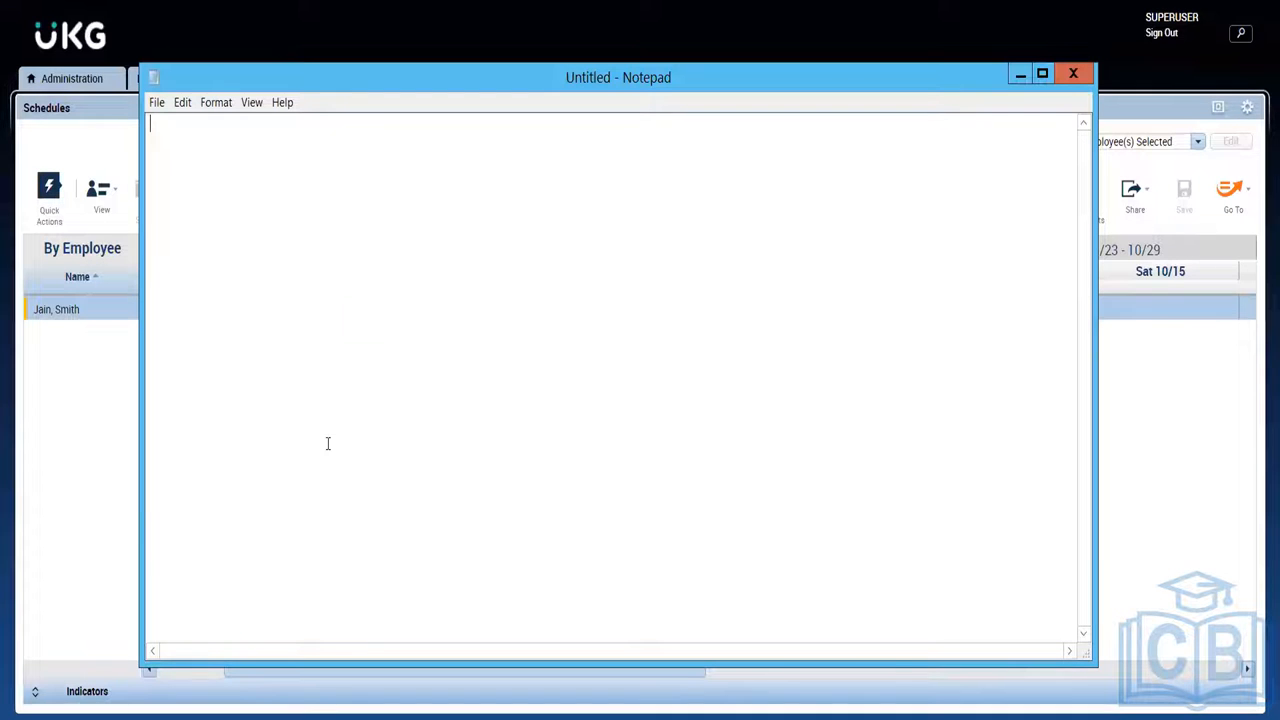
key(Return)
key(Return)
text(Mon-Thuir)
key(BackSpace)
key(BackSpace)
key(BackSpace)
text(ur)
key(Return)
text(Mon - 8)
key(BackSpace)
text(6am -2p)
key(Return)
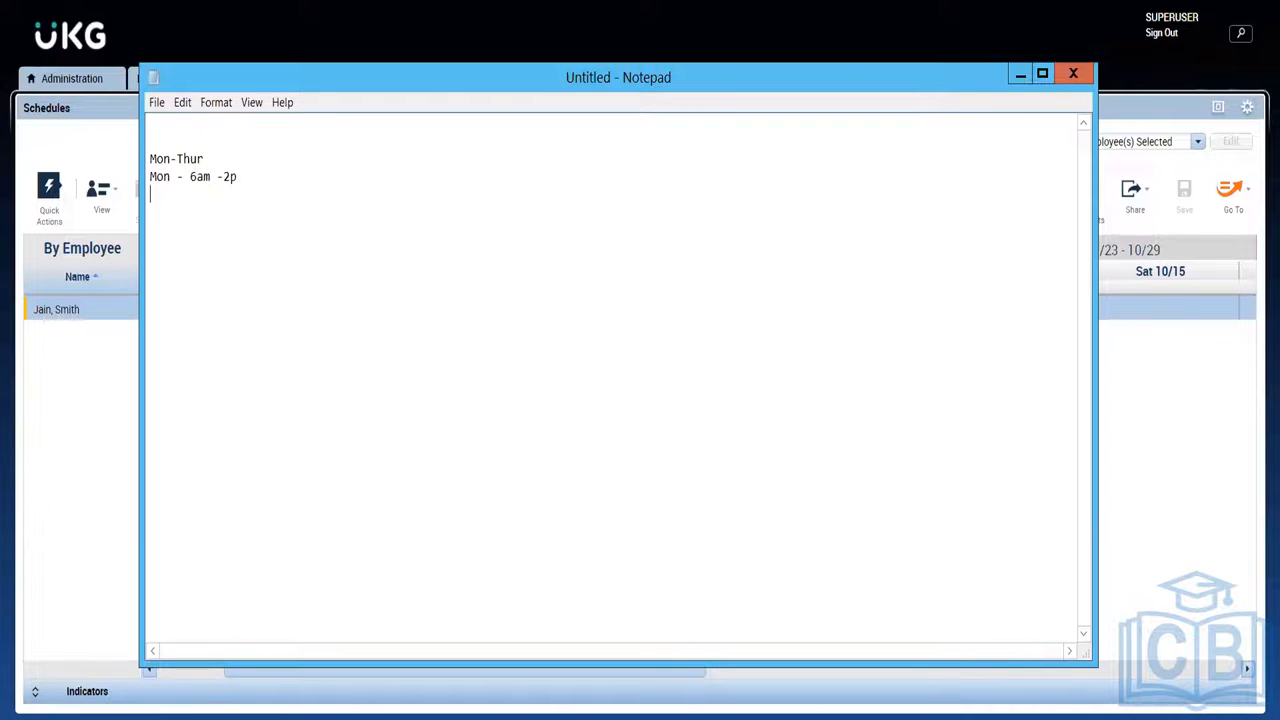
Add the lines "Tue - 6a - 4p" and "Wed - 6a -4p" to the shift notes.
text(Tue - 6a 4)
key(BackSpace)
text(=)
key(BackSpace)
key(BackSpace)
key(BackSpace)
text(- 4p)
key(Return)
text(Wed - 6a -4p)
key(Return)
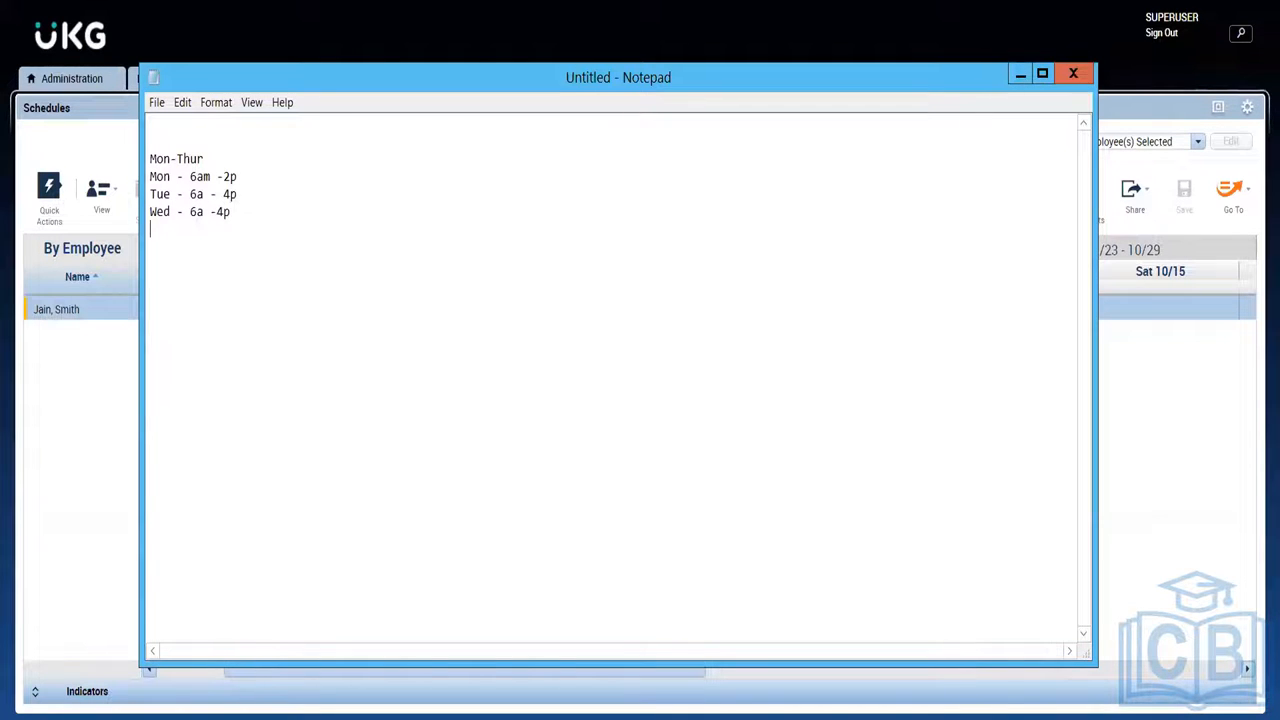
Add the line "Thur -6a - 11a" to the notes and highlight the four daily shift lines.
text(Thur -6a - 11a)
key(Return)
key(shift+Up)
key(shift+Up)
key(shift+Up)
key(shift+Up)
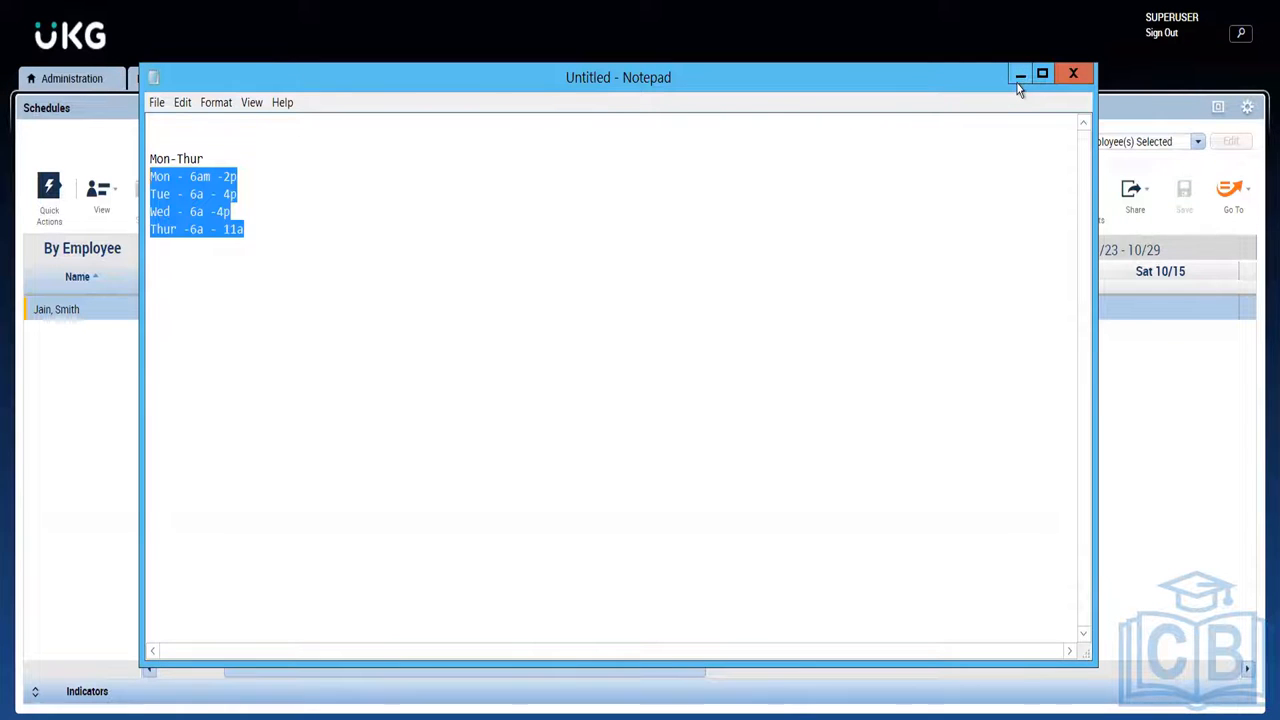
Shorten Monday's start time to "6a" in the notes and return to the UKG schedule.
click(243, 173)
key(BackSpace)
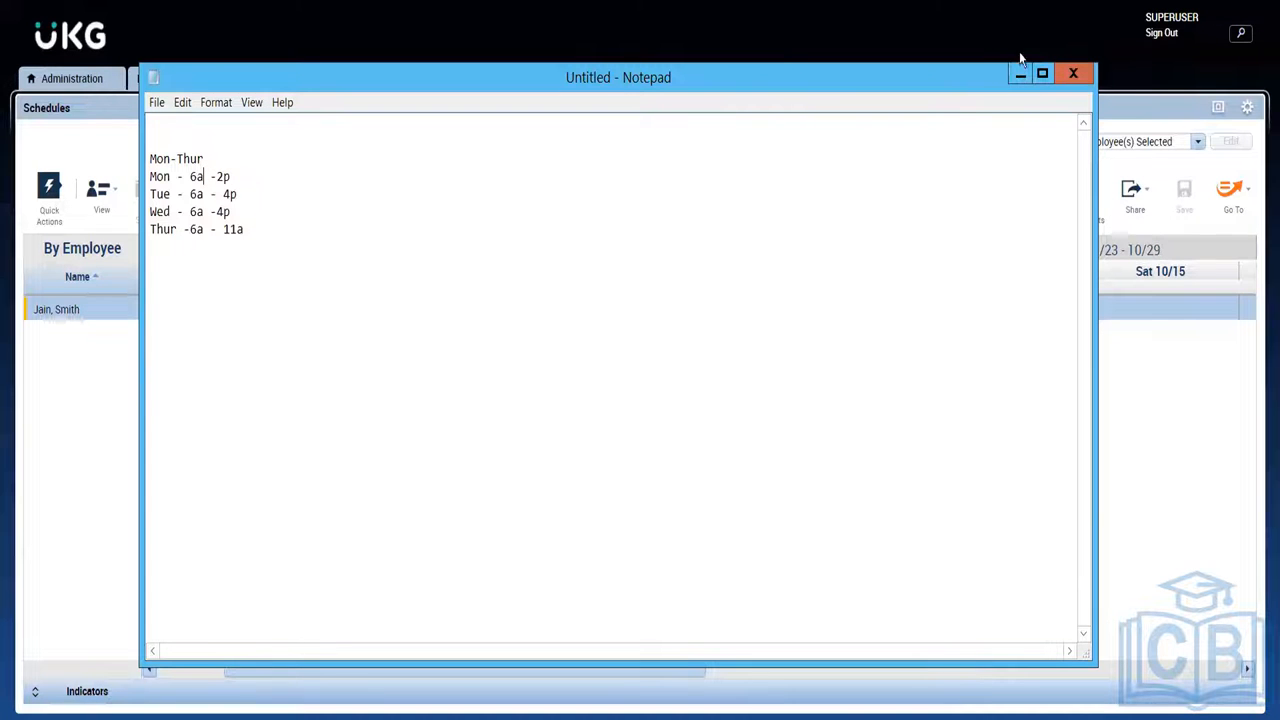
click(1020, 77)
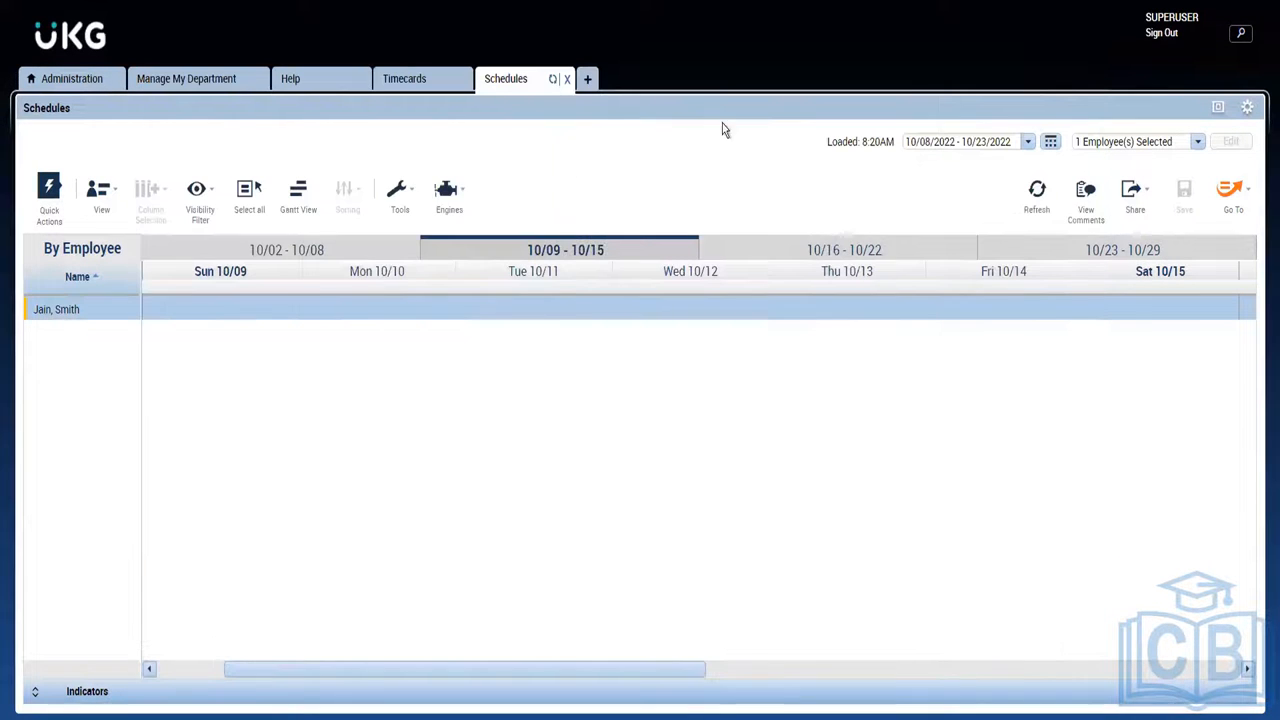
Start a new shift for the employee on Mon 10/10 with start time 6a and end time 2p.
right_click(364, 319)
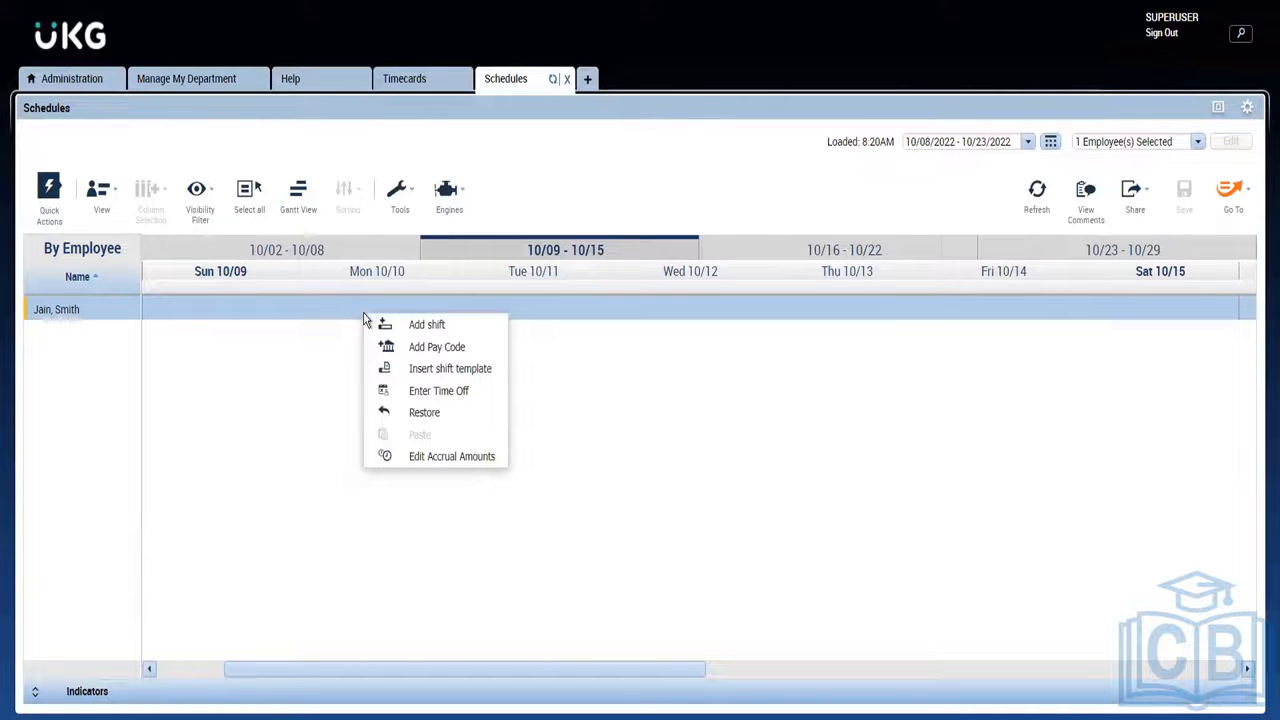
click(421, 326)
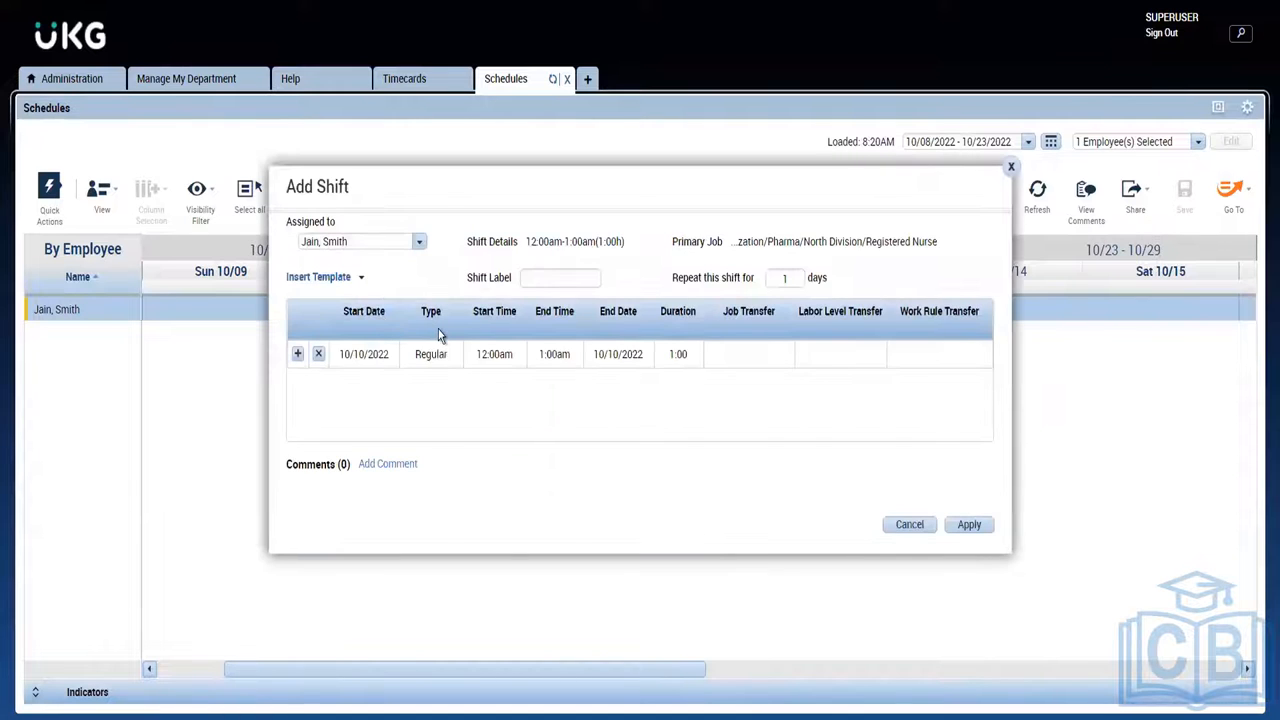
click(485, 358)
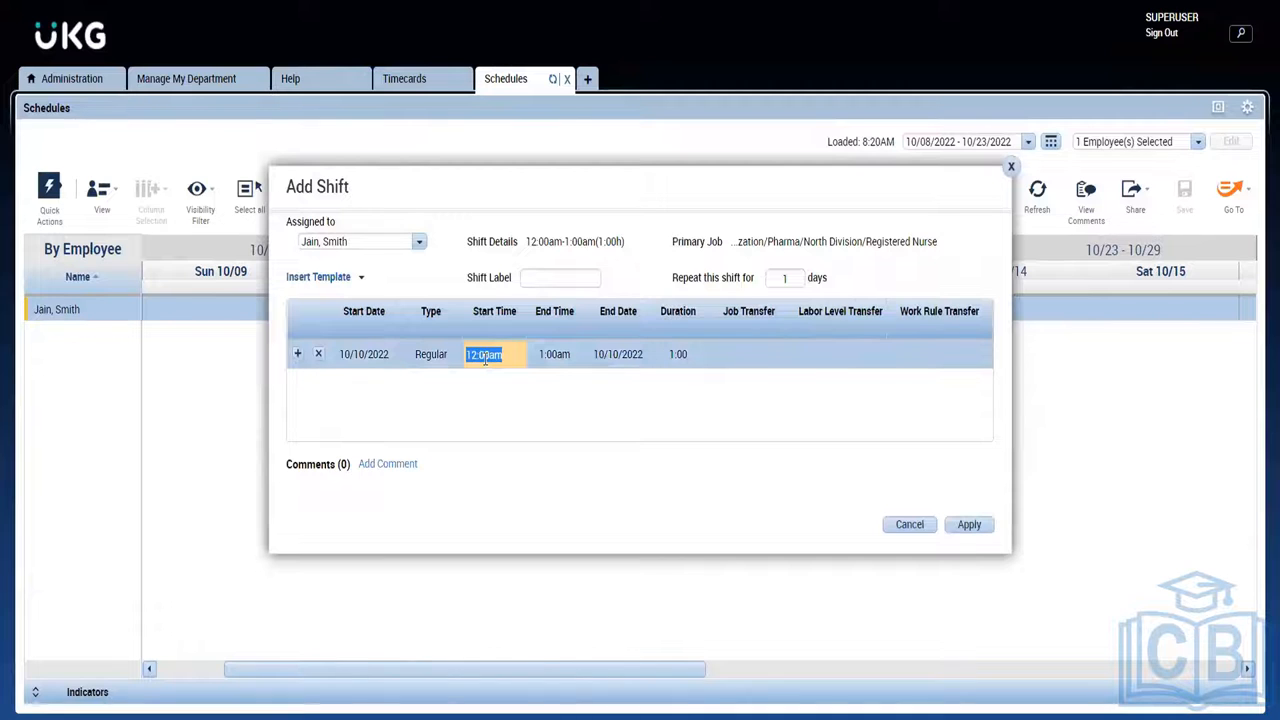
text(6a)
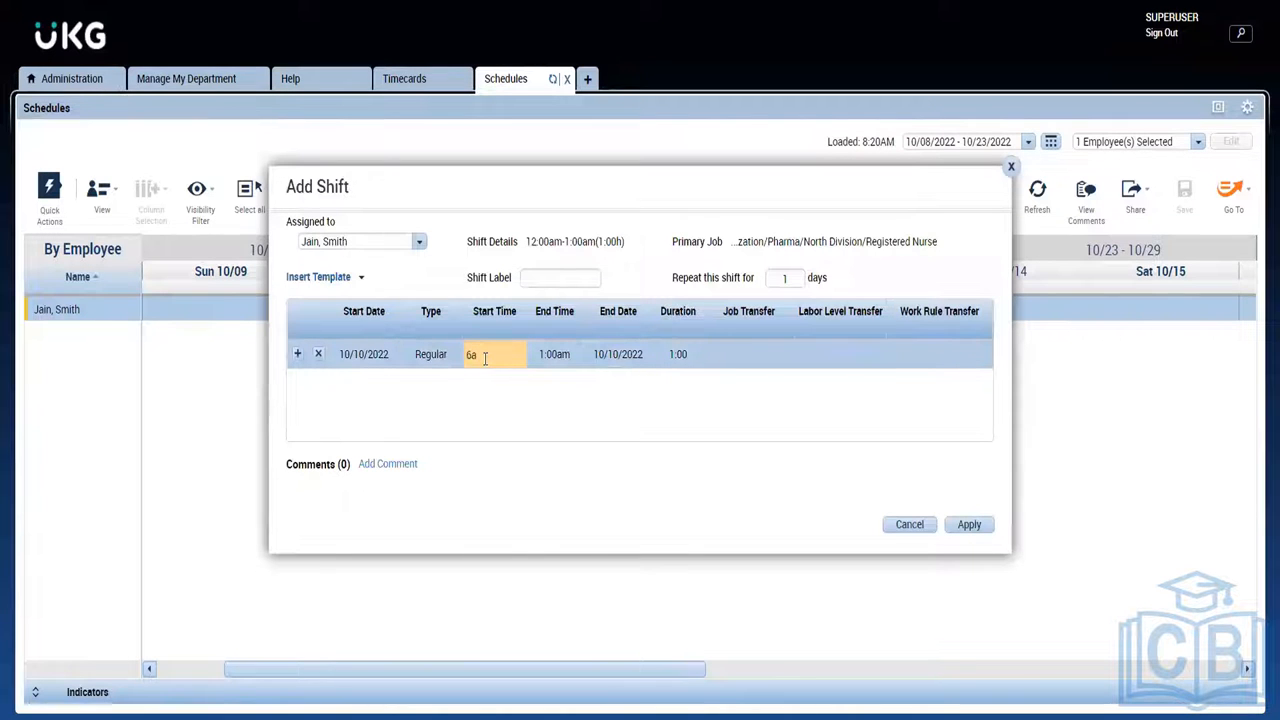
click(556, 355)
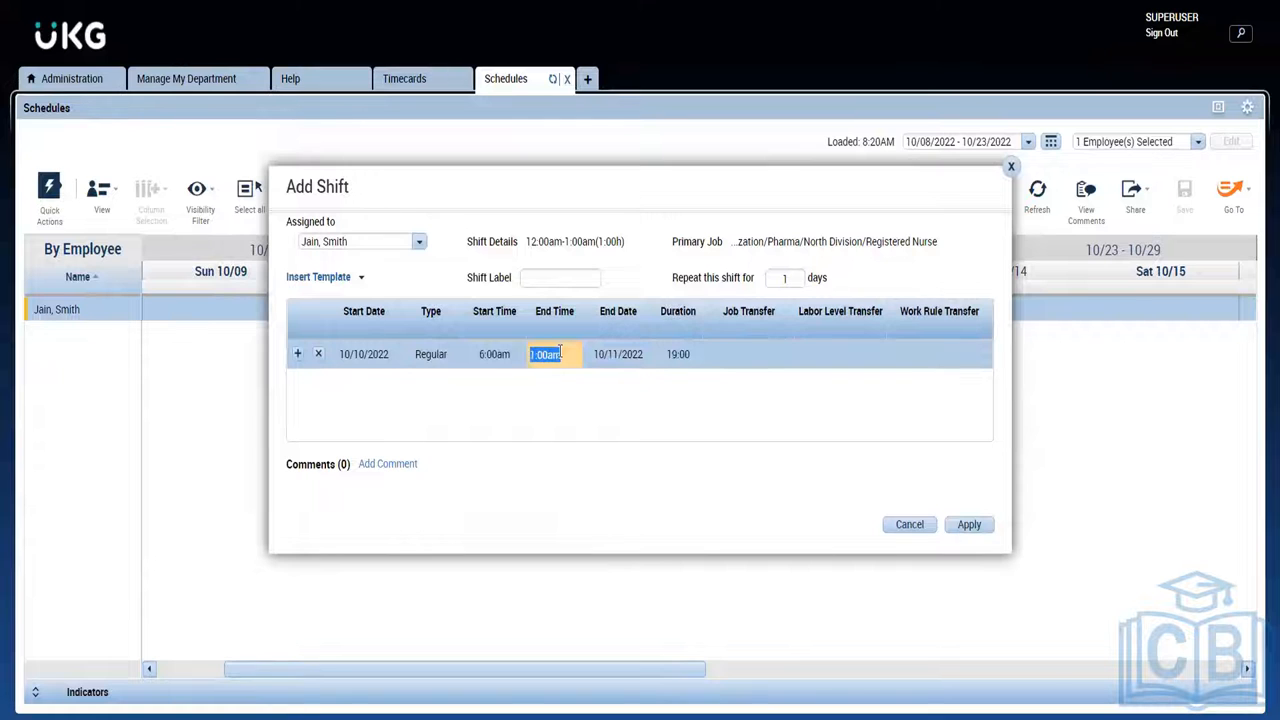
text(2p)
click(544, 413)
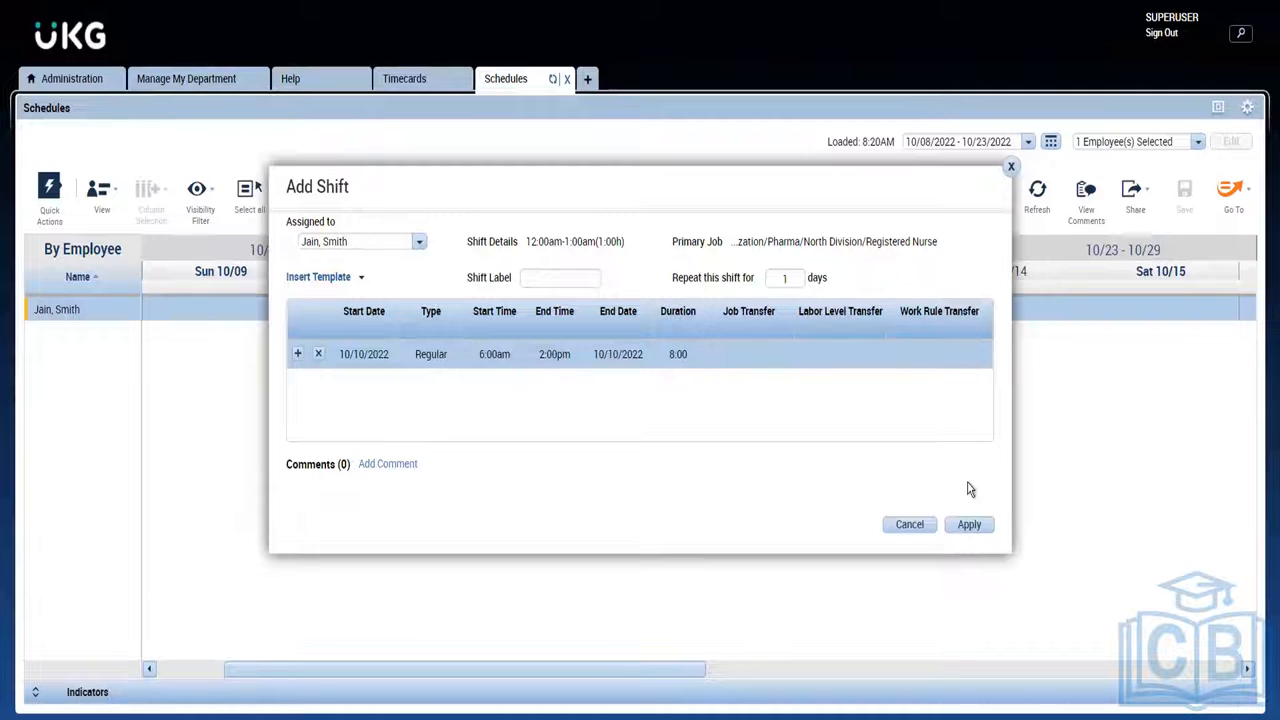
Review the shift type options, keep Regular, apply the Monday shift and save the schedule.
click(430, 364)
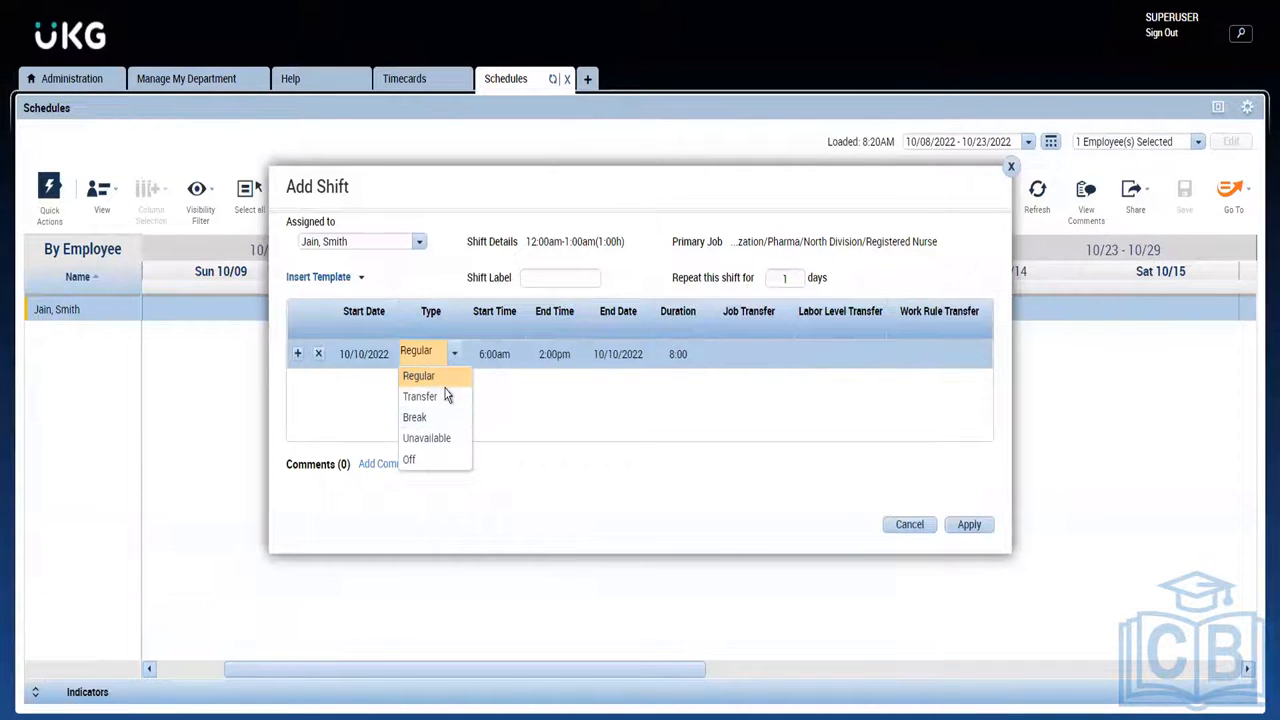
click(517, 394)
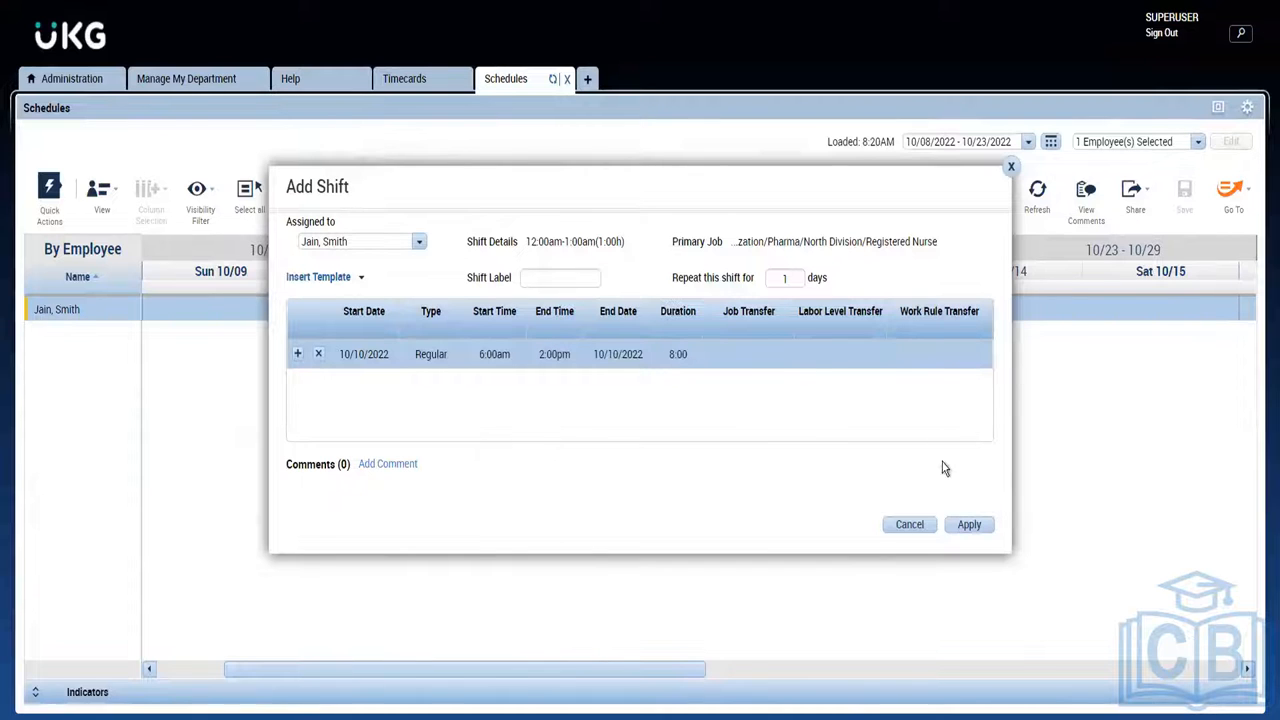
click(970, 526)
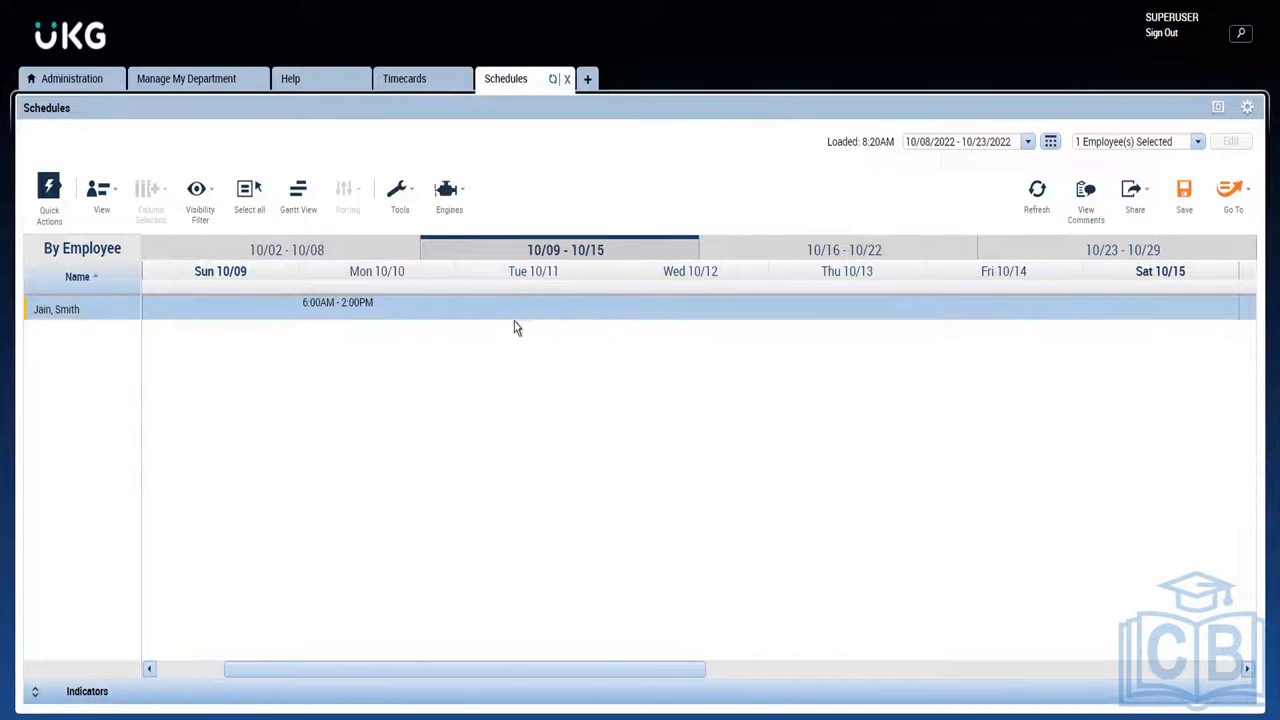
click(1197, 207)
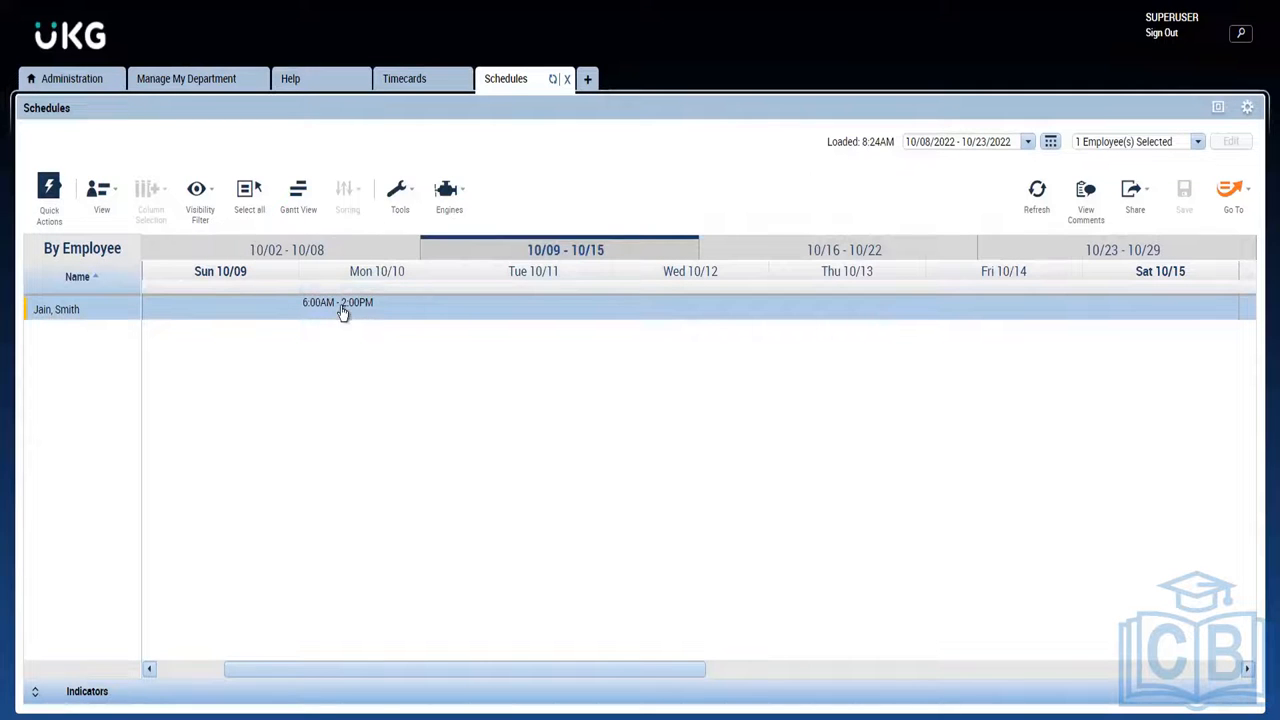
Switch to Notepad and highlight the Monday to Thursday shift lines for review.
mouse_move(342, 312)
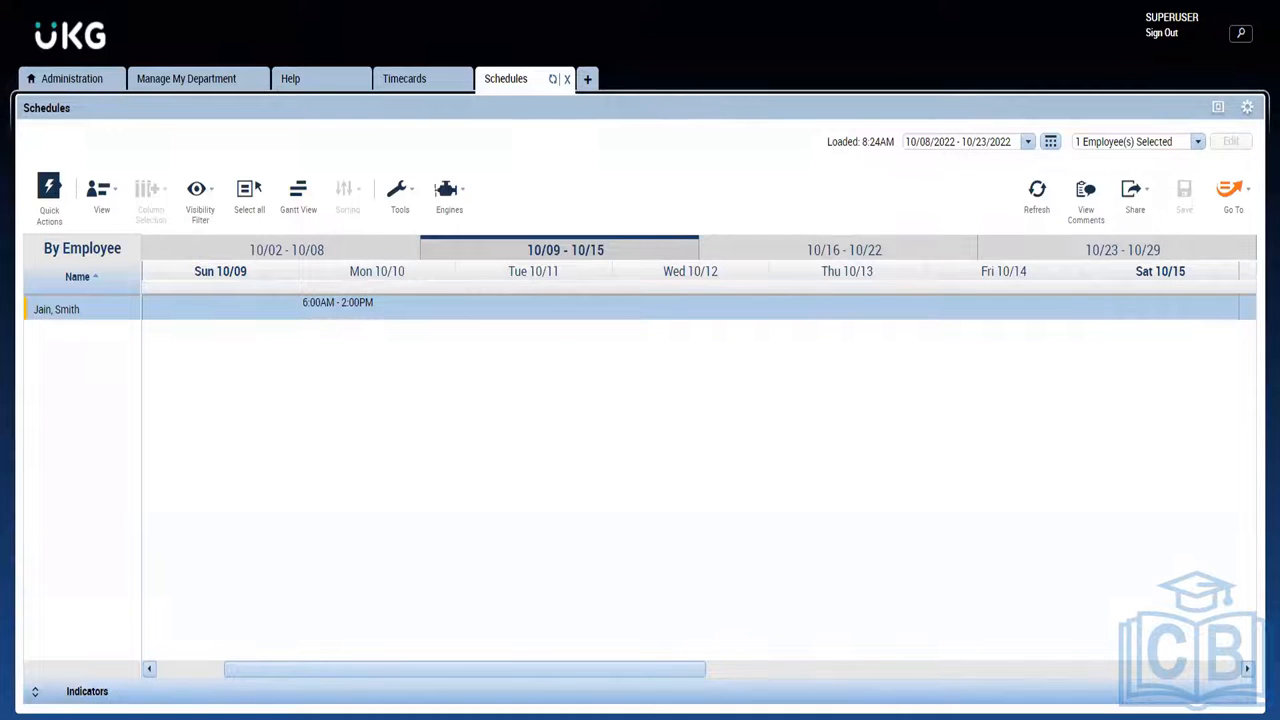
key(alt+Tab)
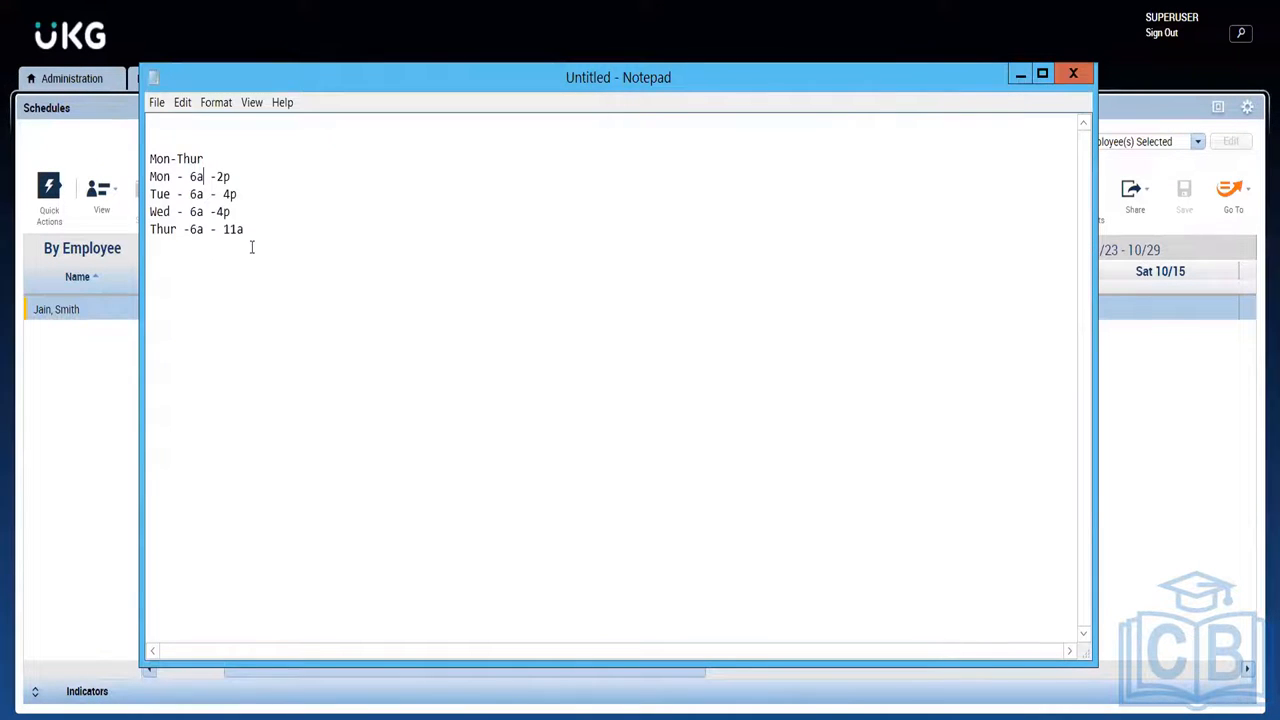
drag(252, 240, 147, 178)
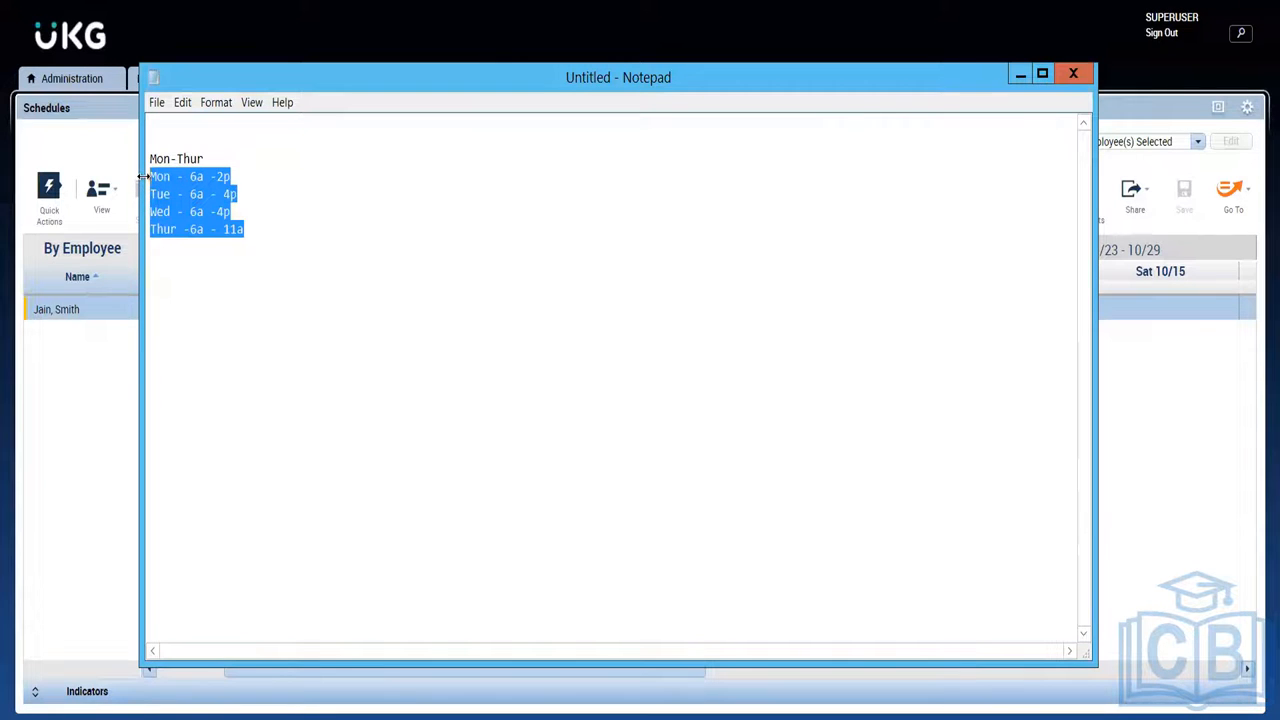
Return to UKG and open the Shift Templates list under Scheduler Setup in the enlarged Setup widget.
click(1021, 74)
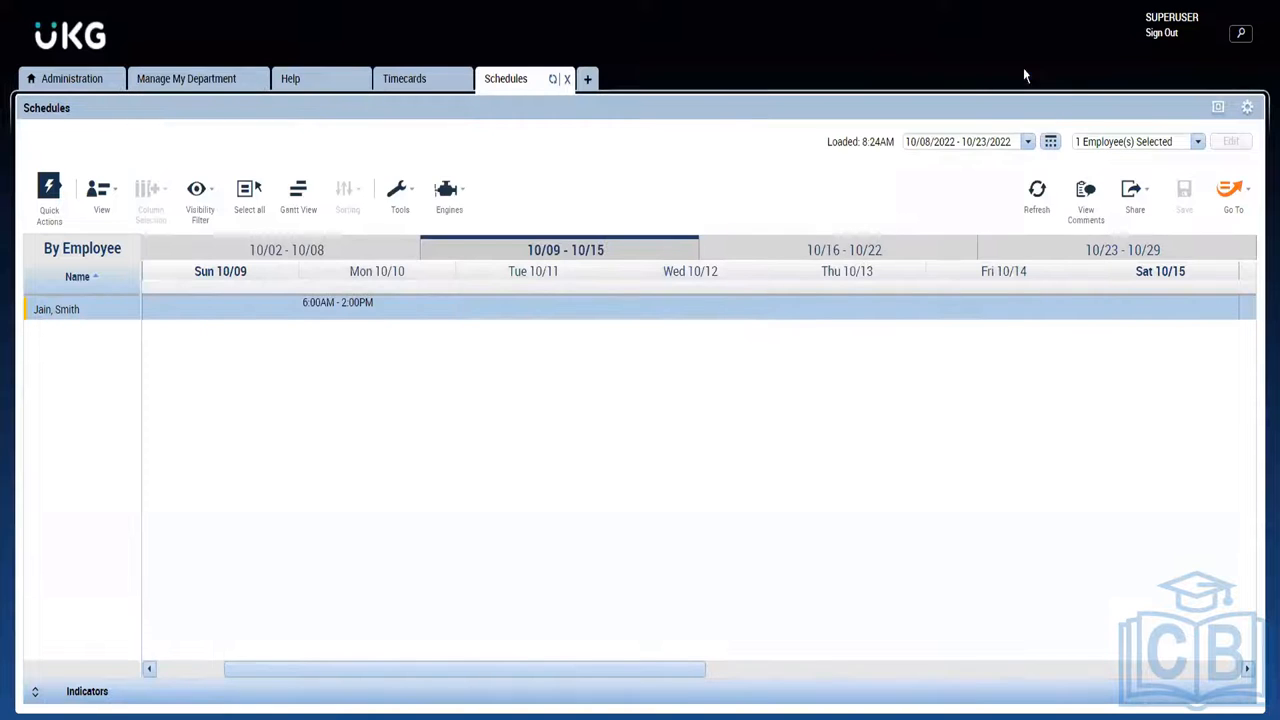
click(79, 86)
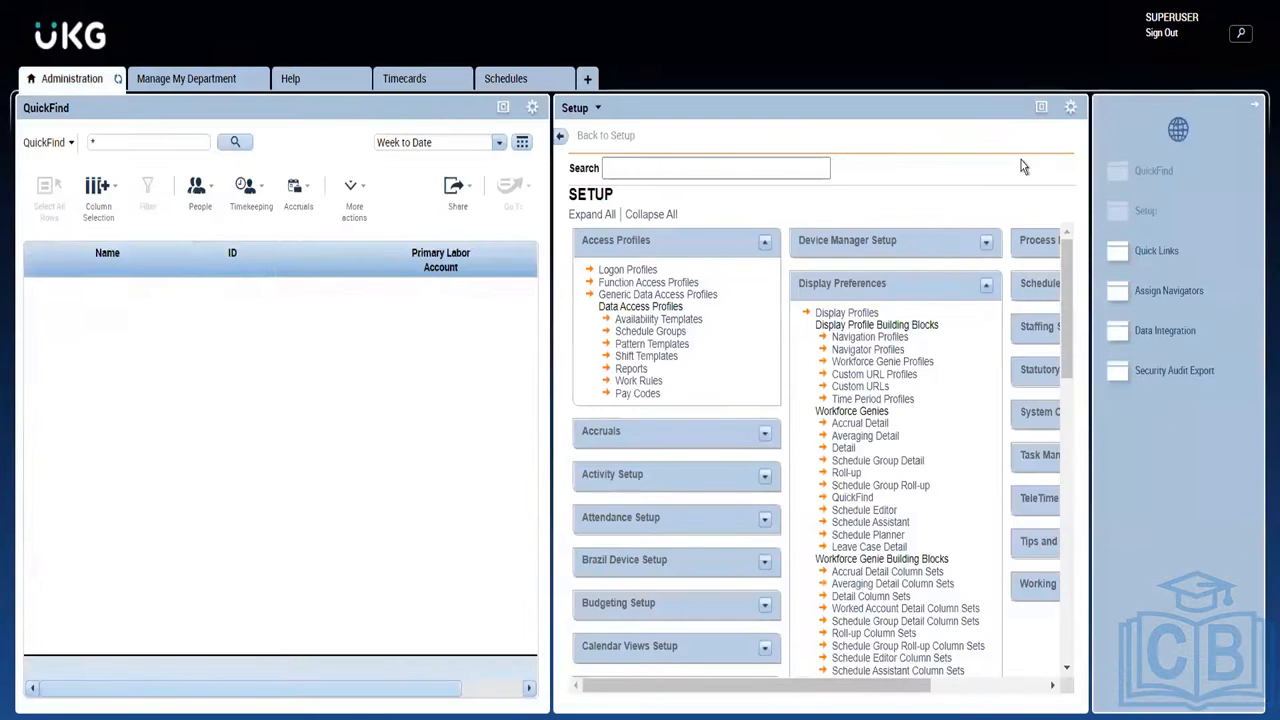
click(1041, 108)
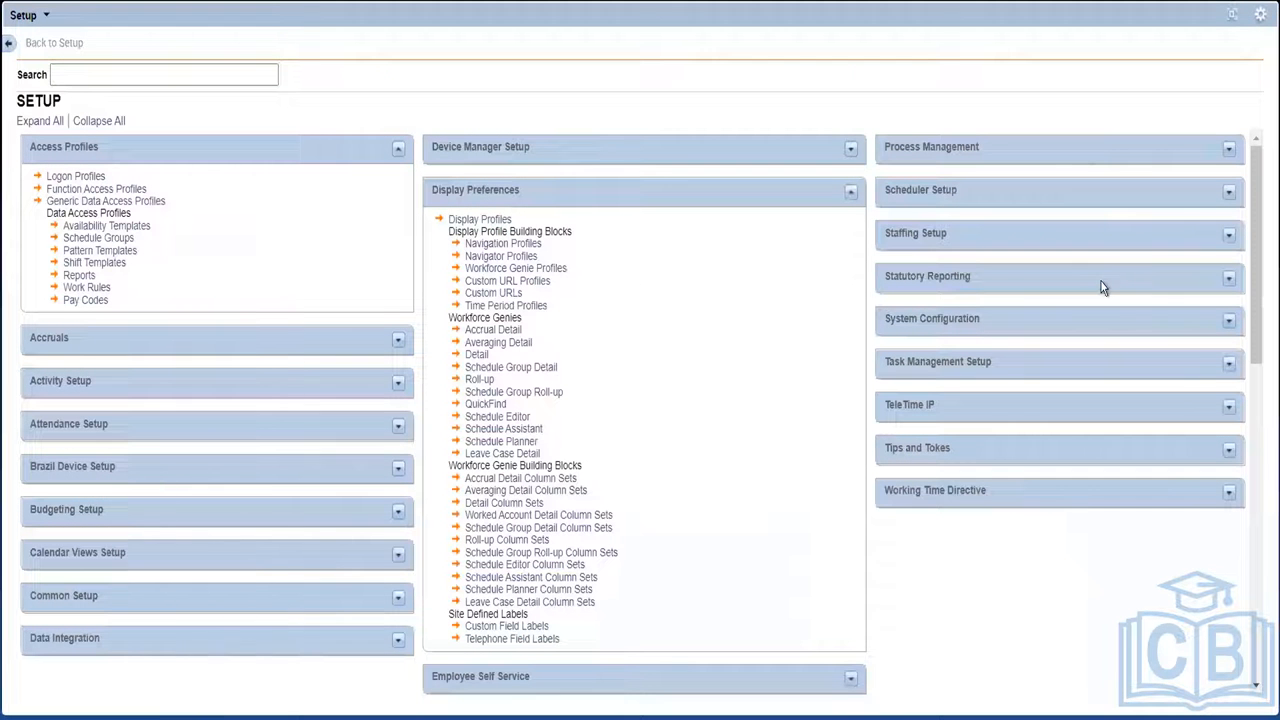
click(1229, 193)
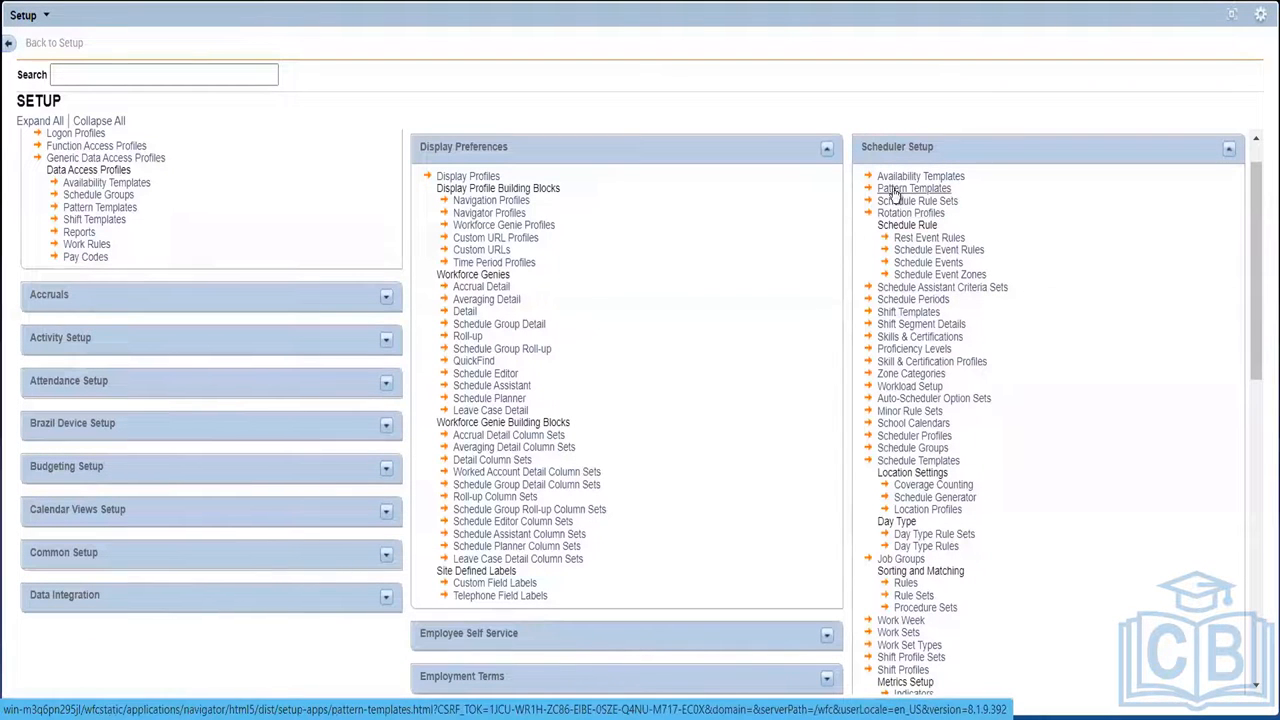
click(910, 313)
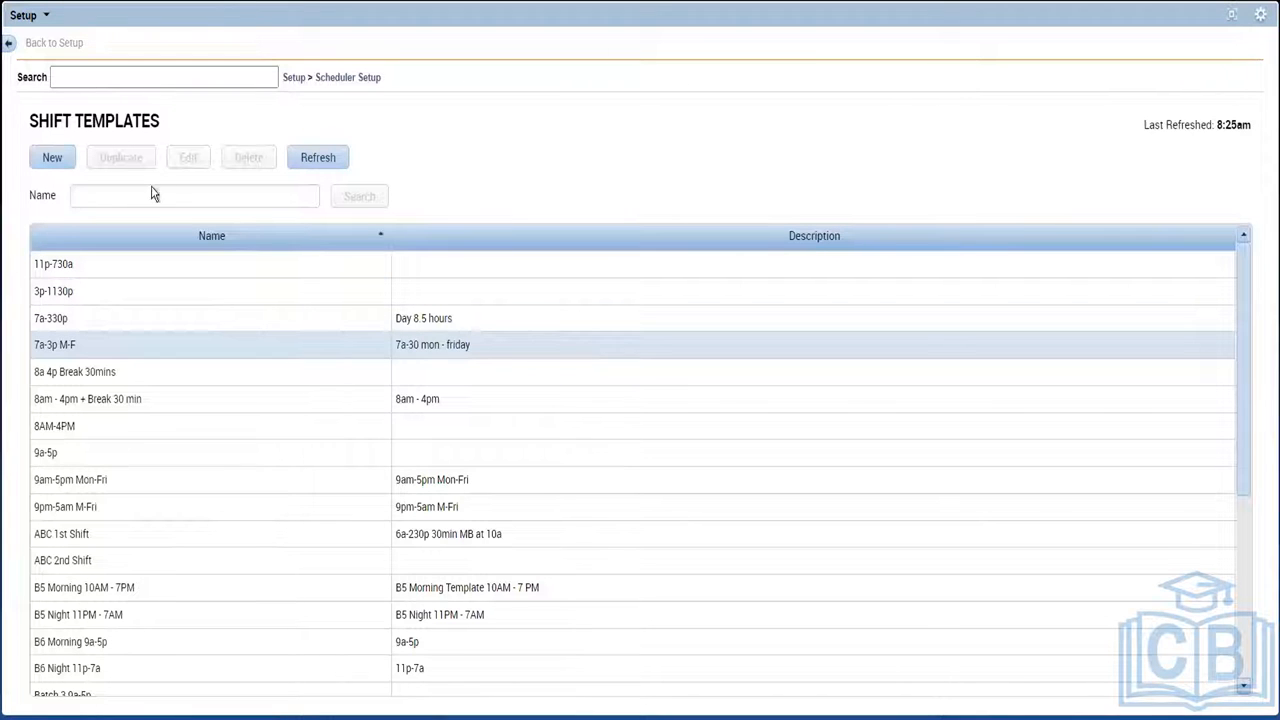
Start a new shift template, keep the Regular type, and set the start time to 6a and the end time to 2p.
click(55, 159)
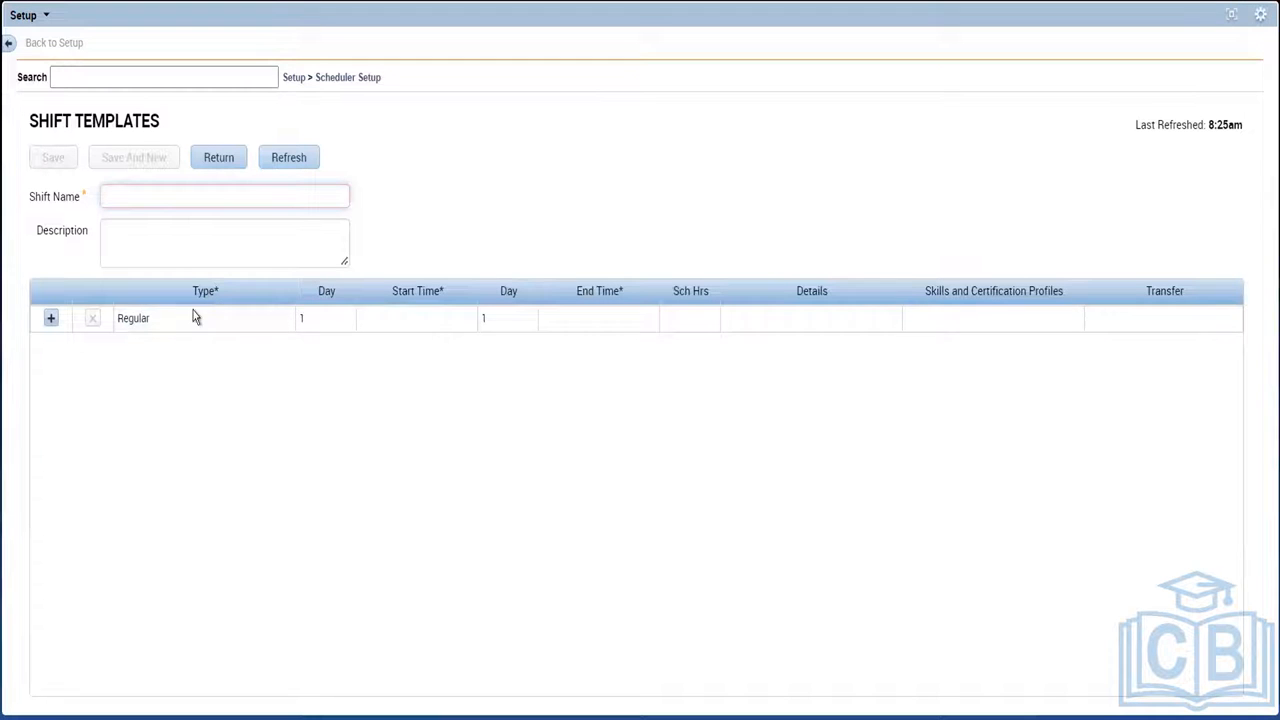
click(166, 318)
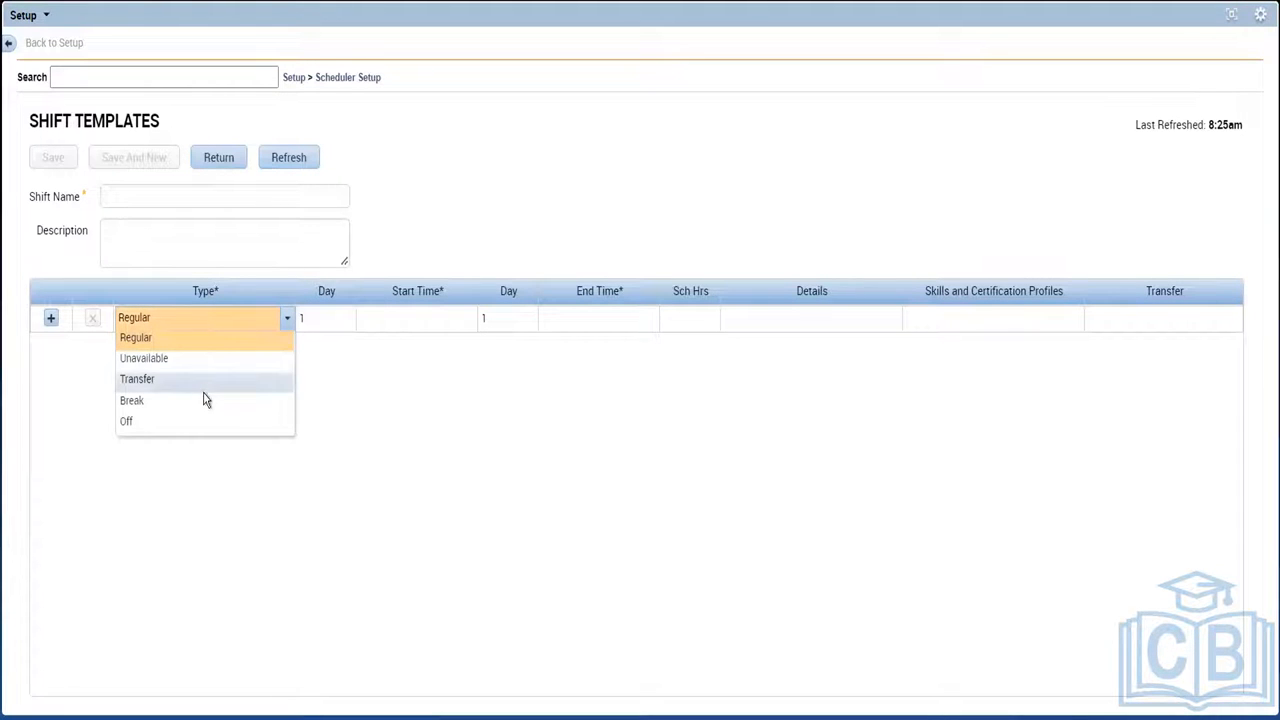
click(390, 377)
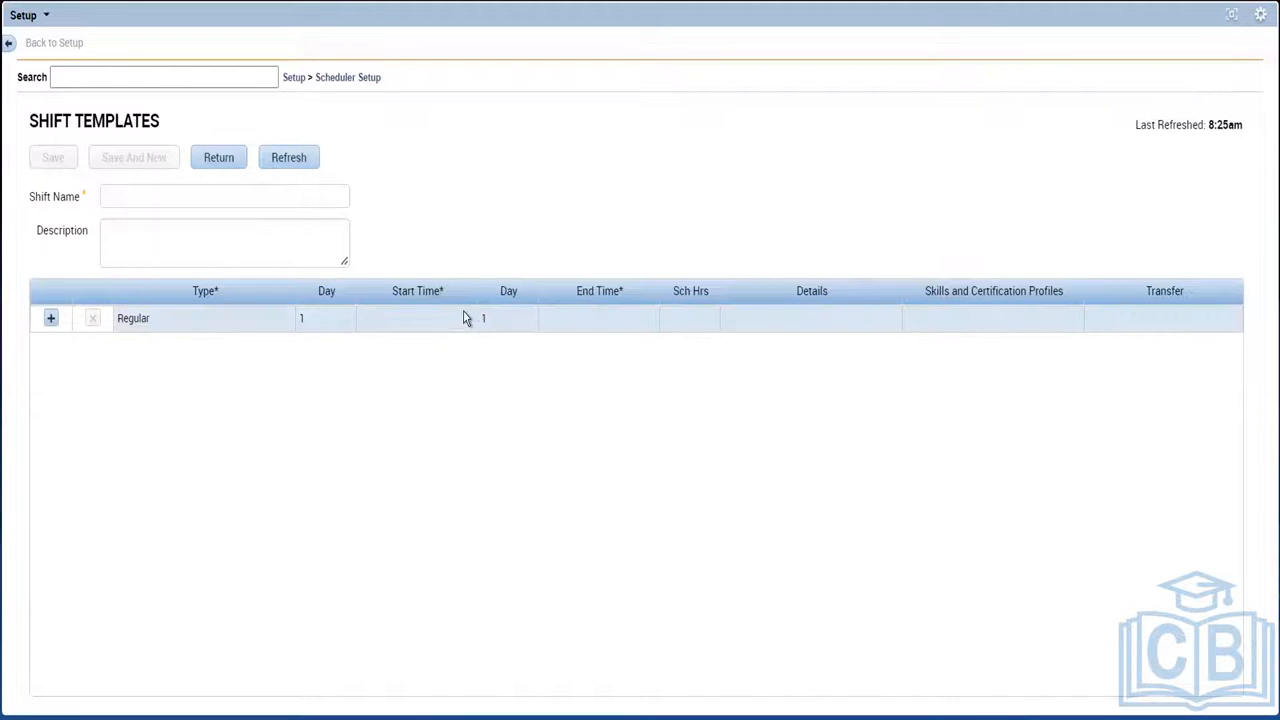
click(432, 315)
text(6a)
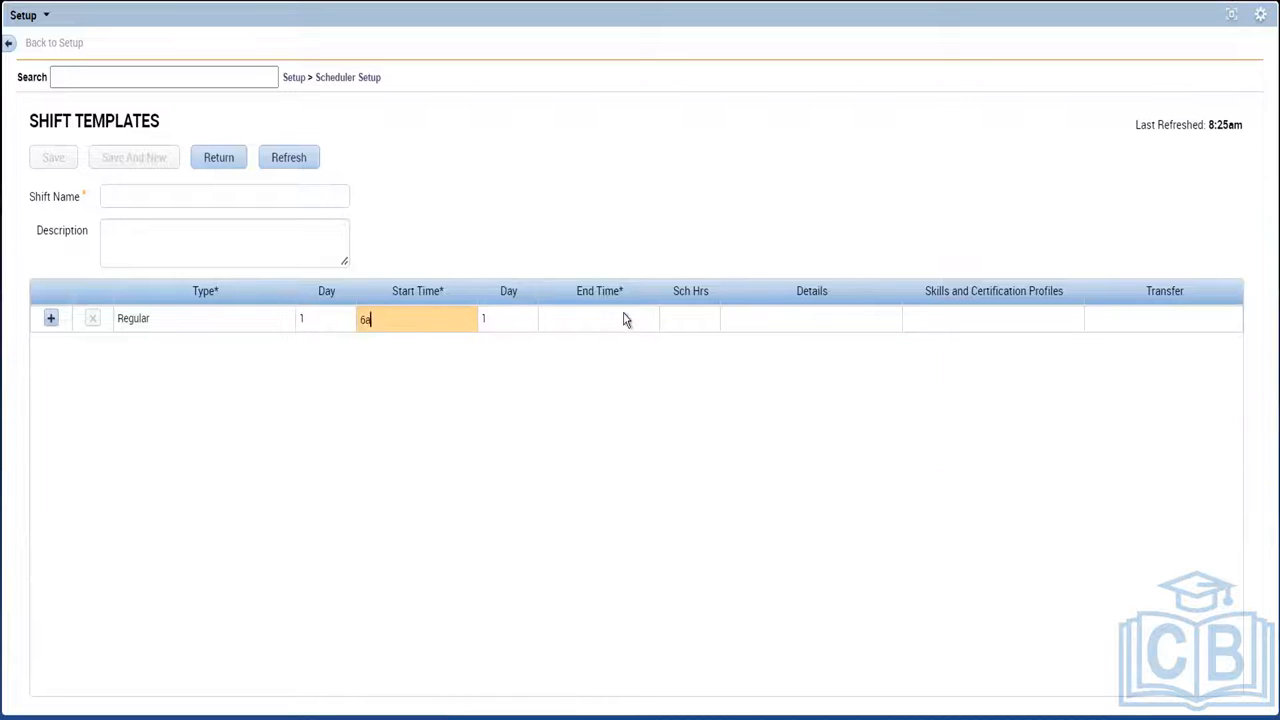
click(636, 318)
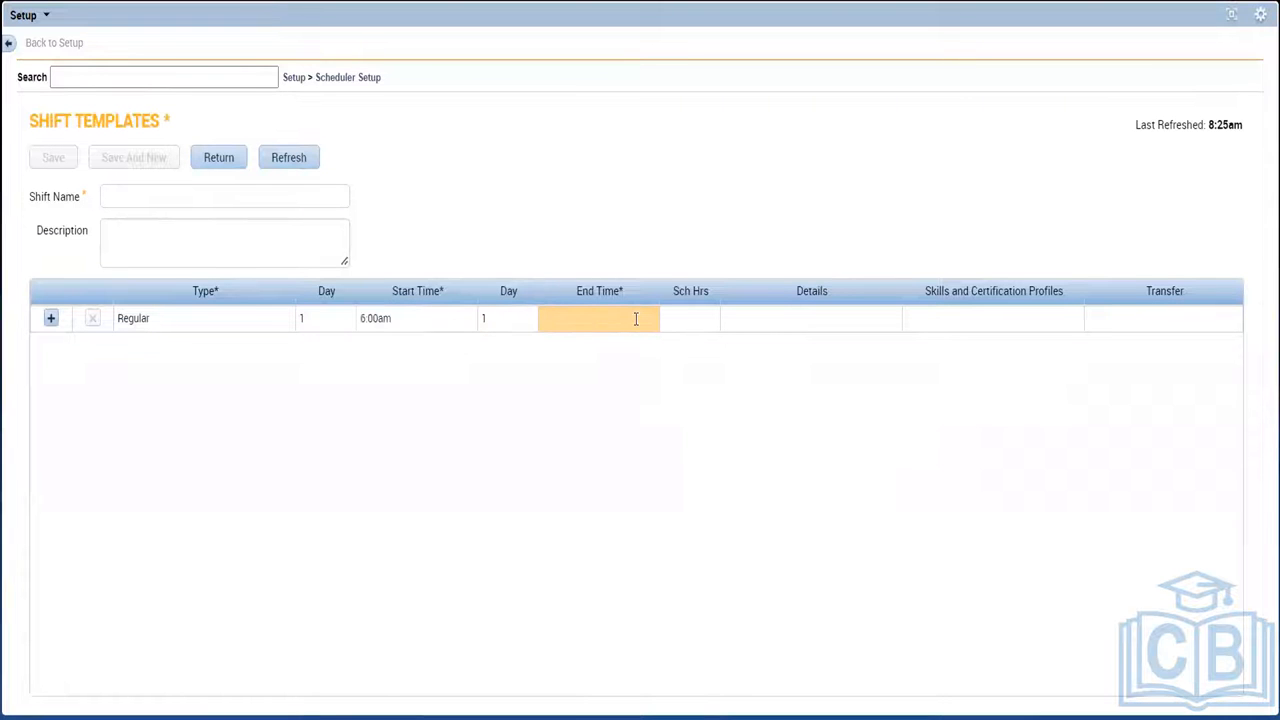
text(2p)
Check Monday's shift line in the Notepad notes and return to the UKG shift template.
key(alt+Tab)
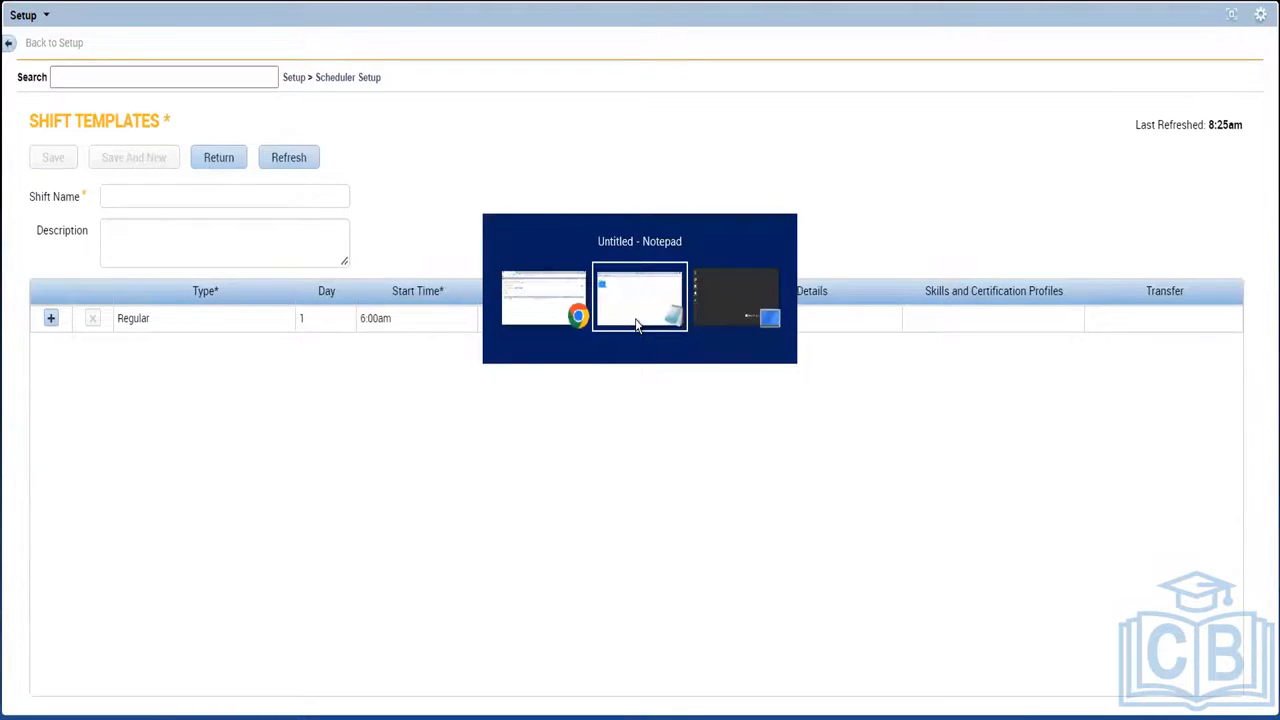
click(258, 166)
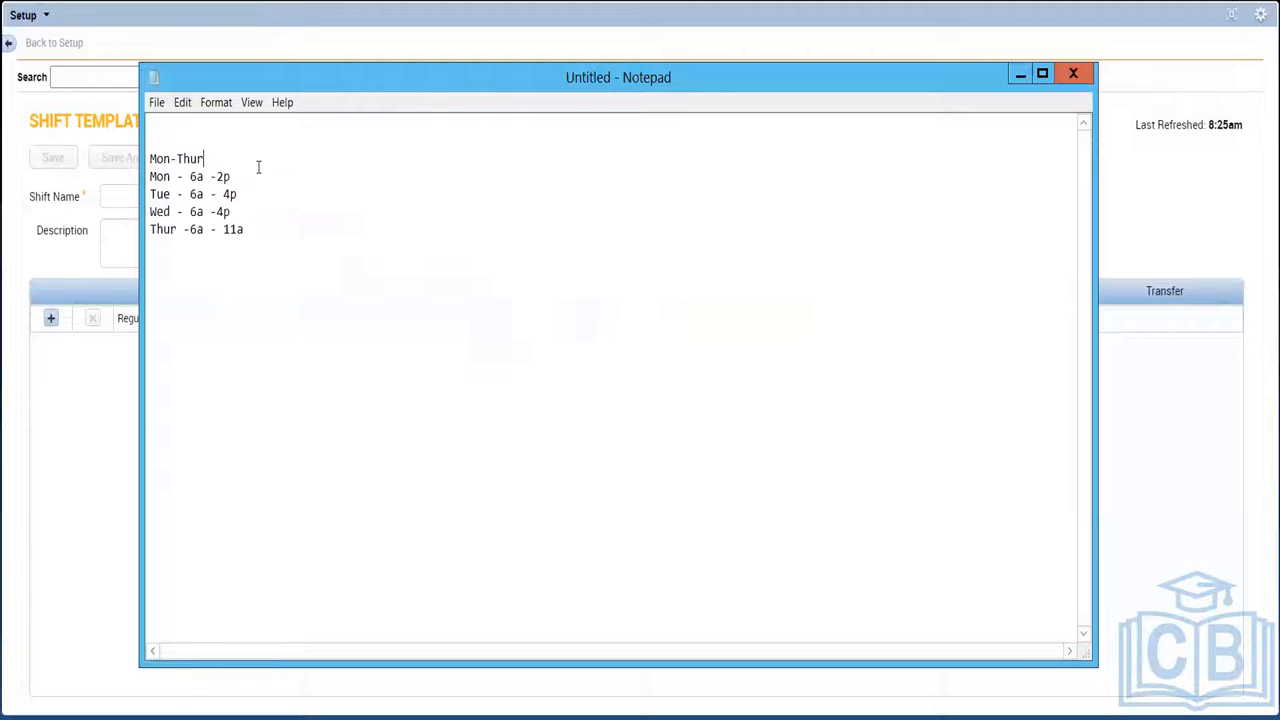
drag(231, 177, 125, 180)
key(alt+Tab)
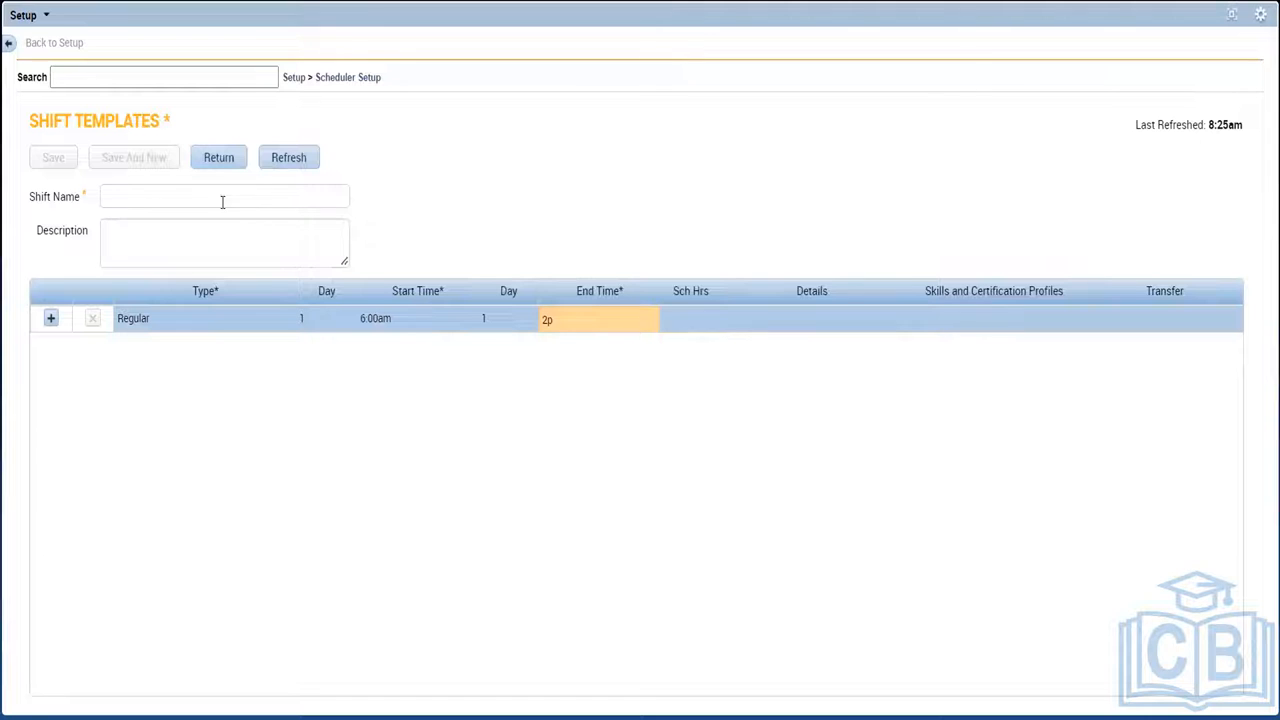
Name the shift template "6a - 2p", check the remaining shifts in Notepad, and save the template while starting a new one.
click(198, 191)
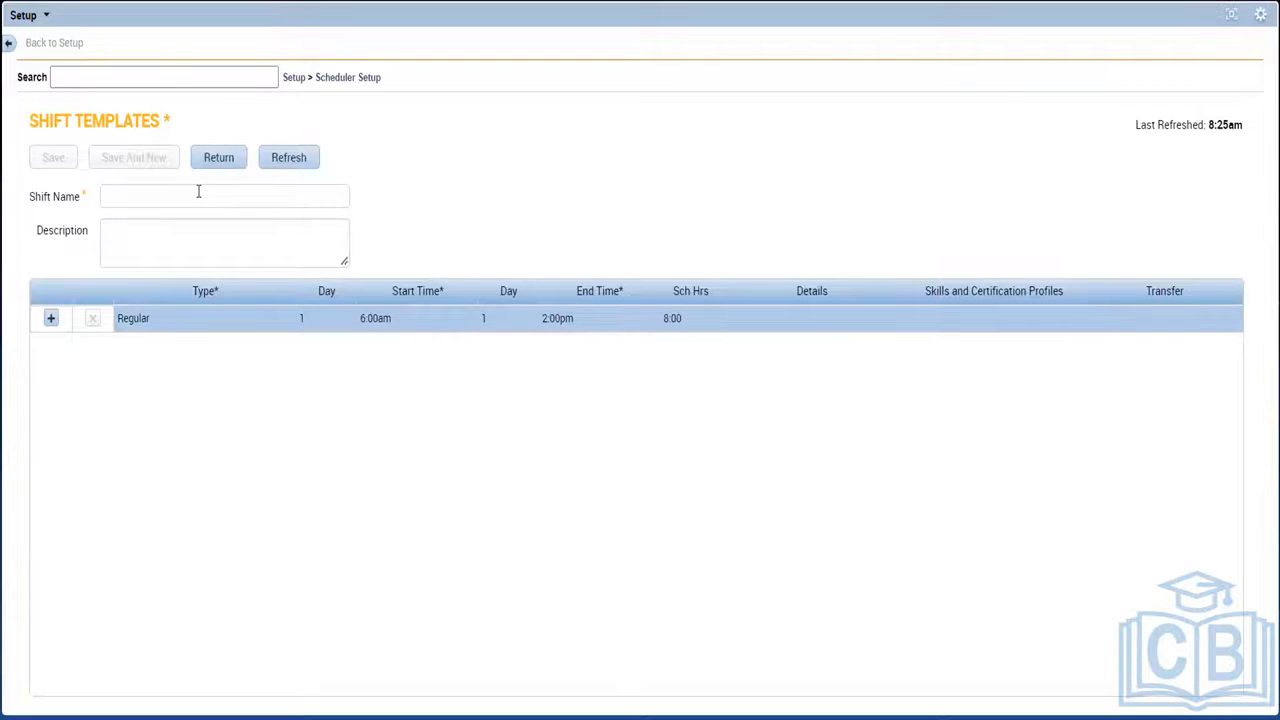
click(201, 193)
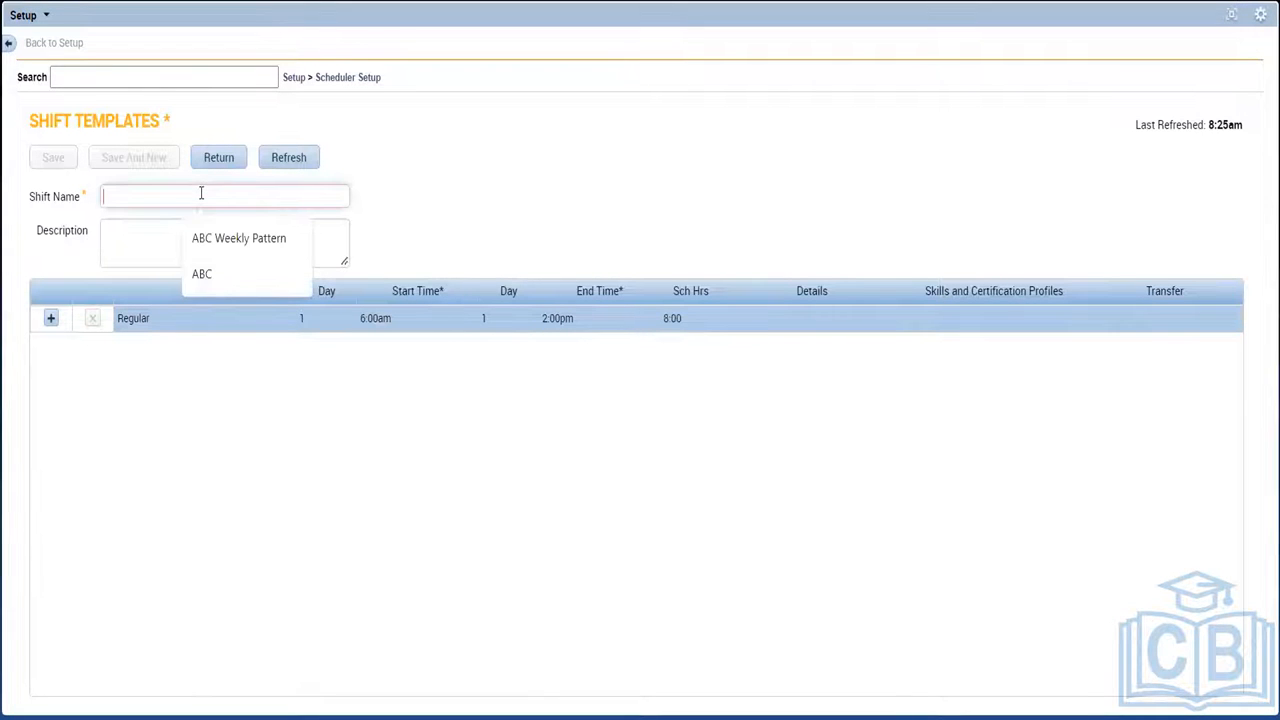
text(6a - 2p)
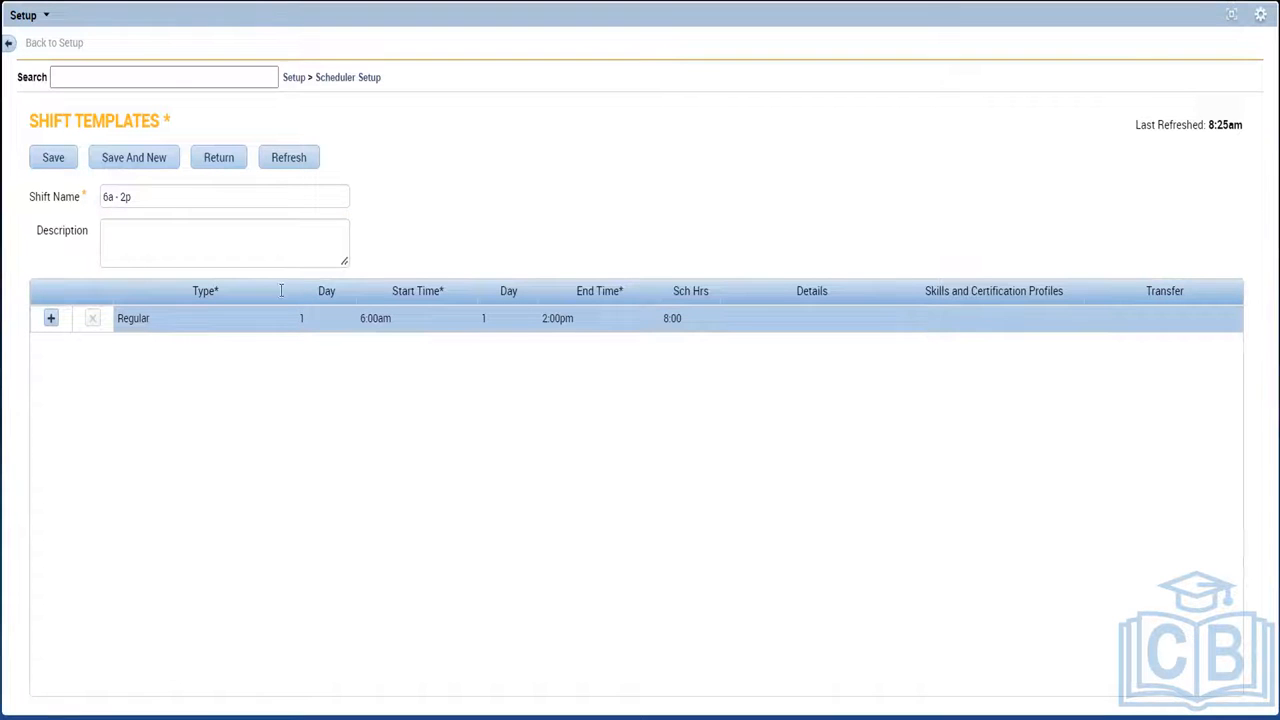
key(alt+Tab)
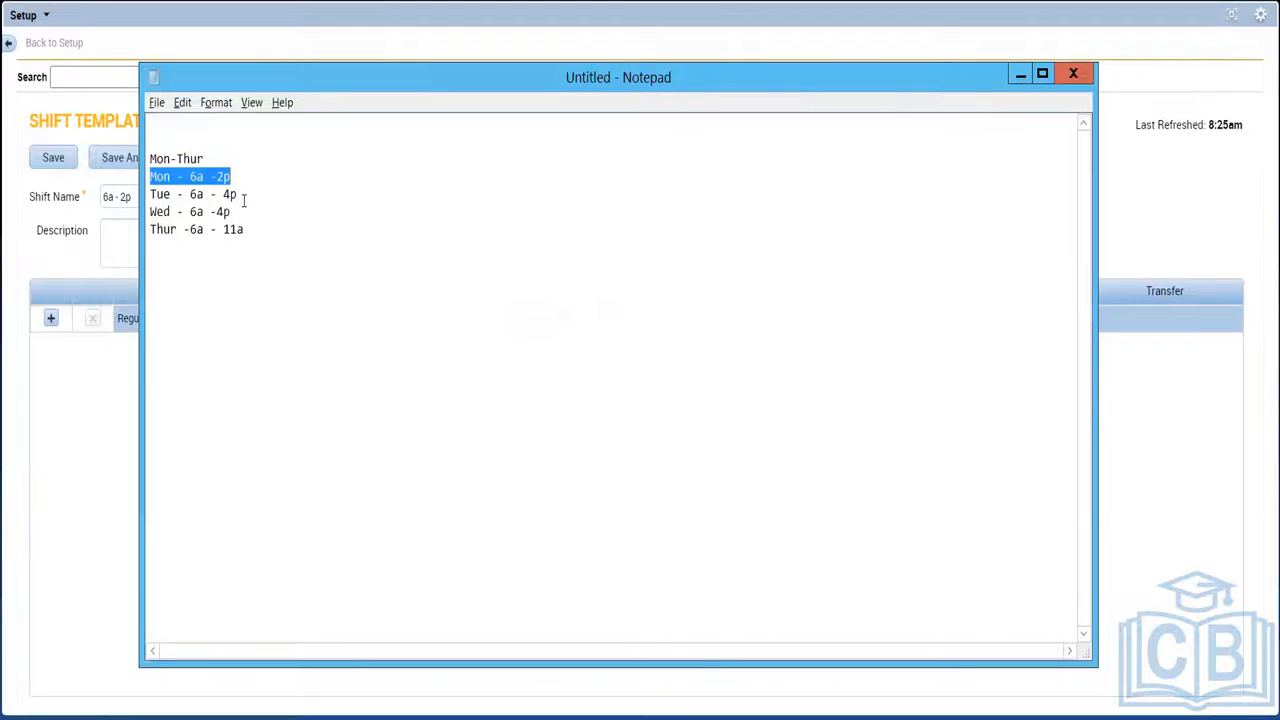
click(242, 197)
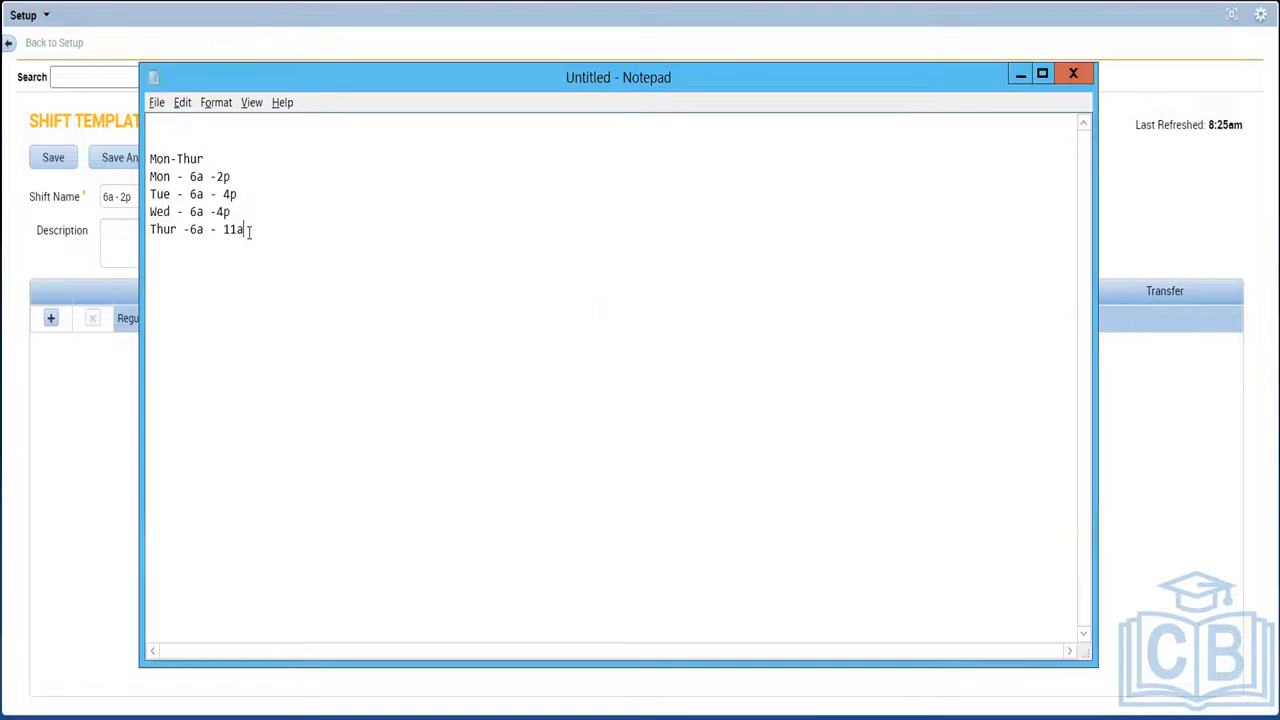
key(alt+Tab)
click(122, 160)
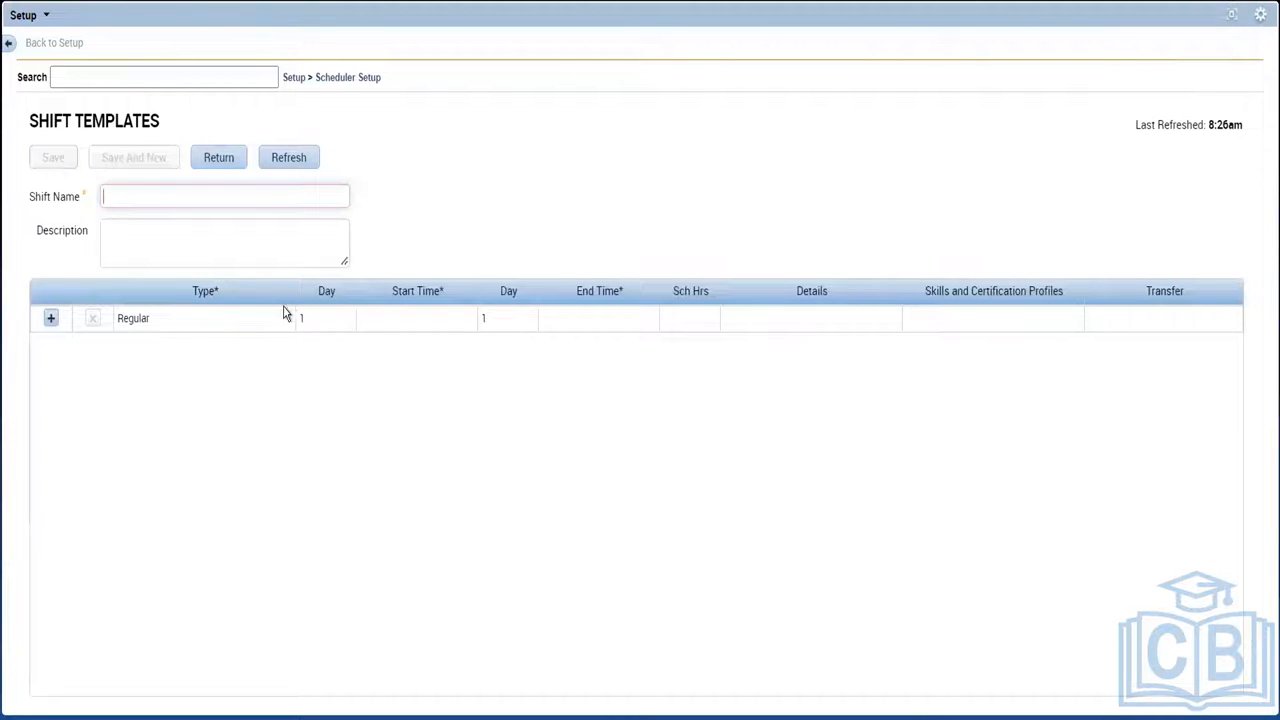
Create a Regular shift template from 6a to 4p named "6a-4p" and save it while starting a new one.
click(405, 313)
text(6a)
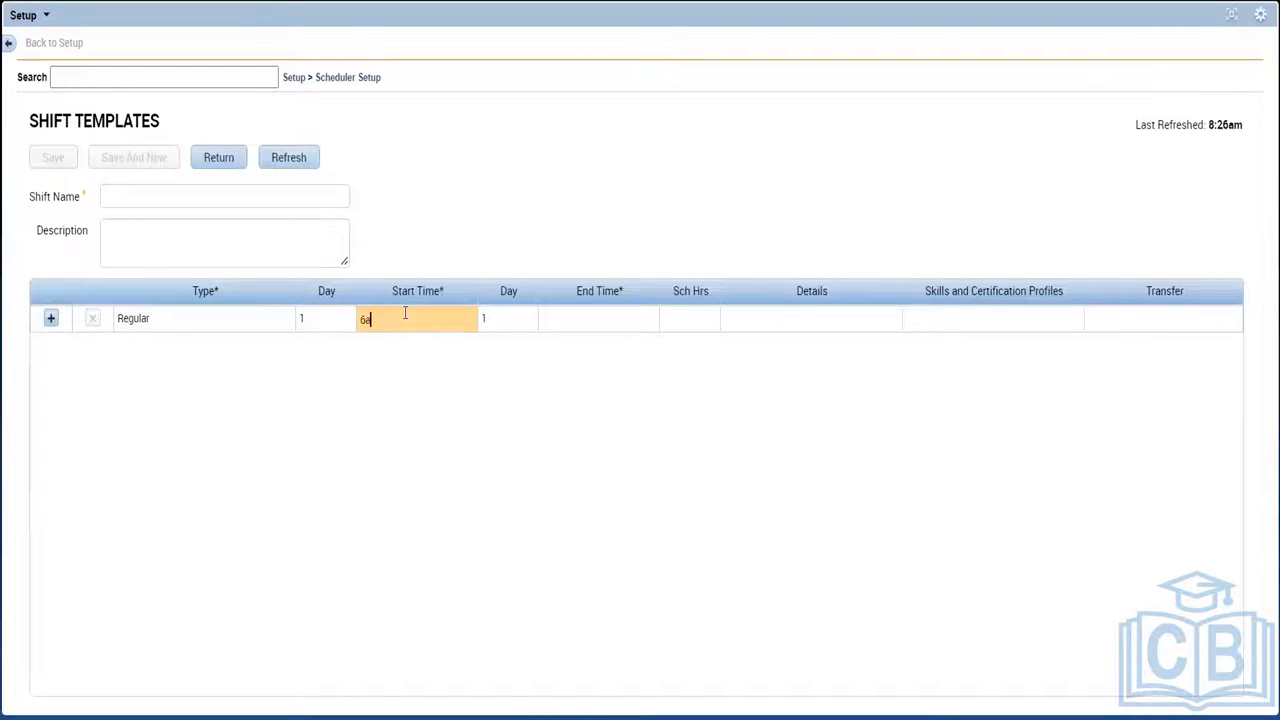
click(620, 310)
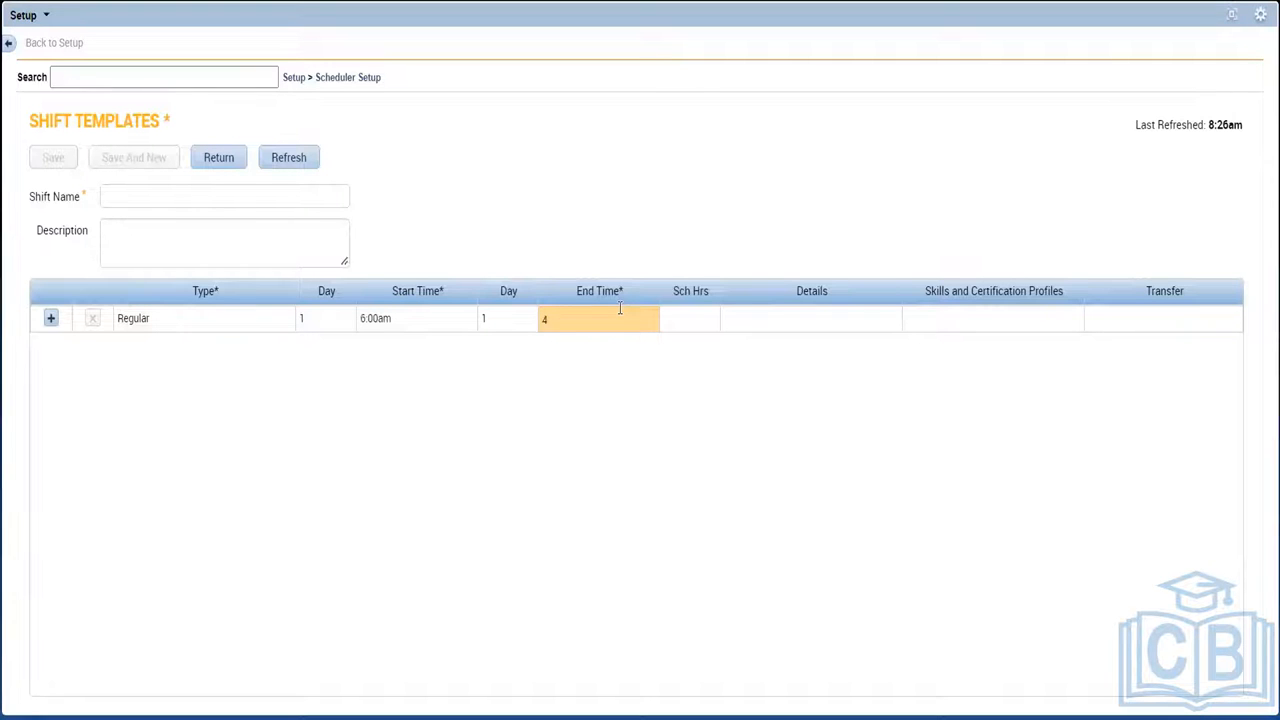
text(4p)
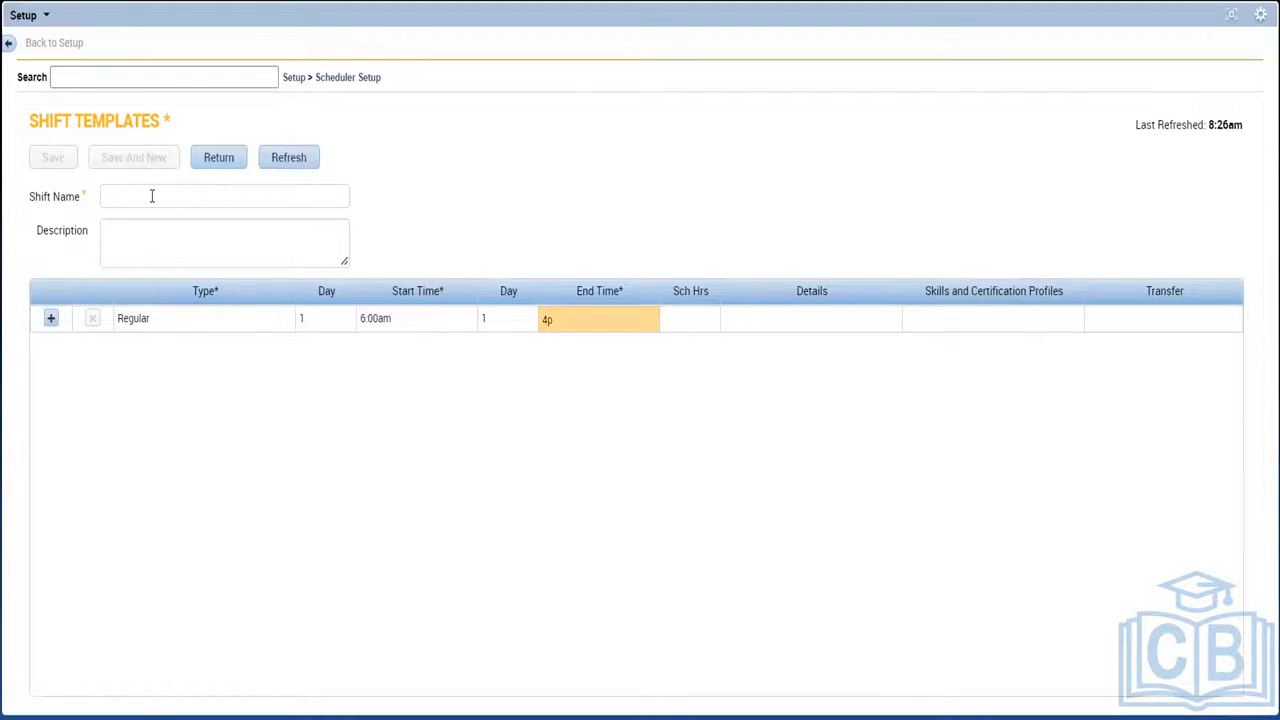
click(152, 196)
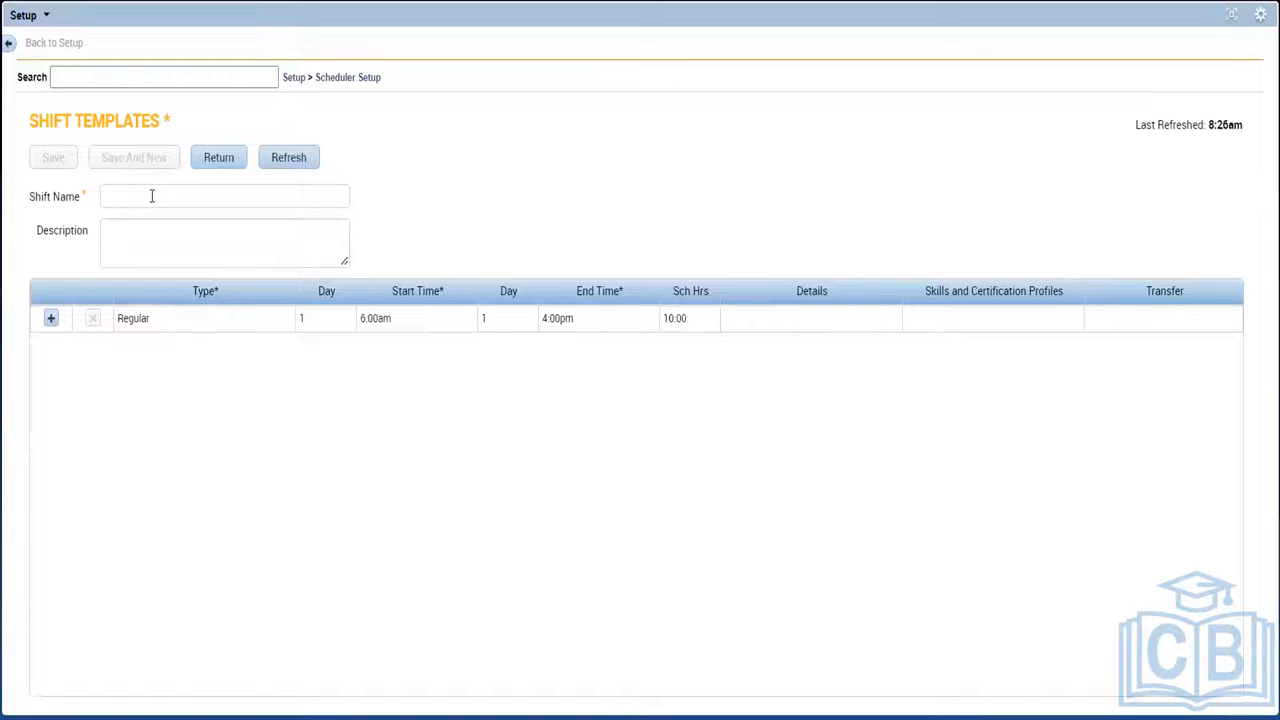
click(152, 196)
text(6a)
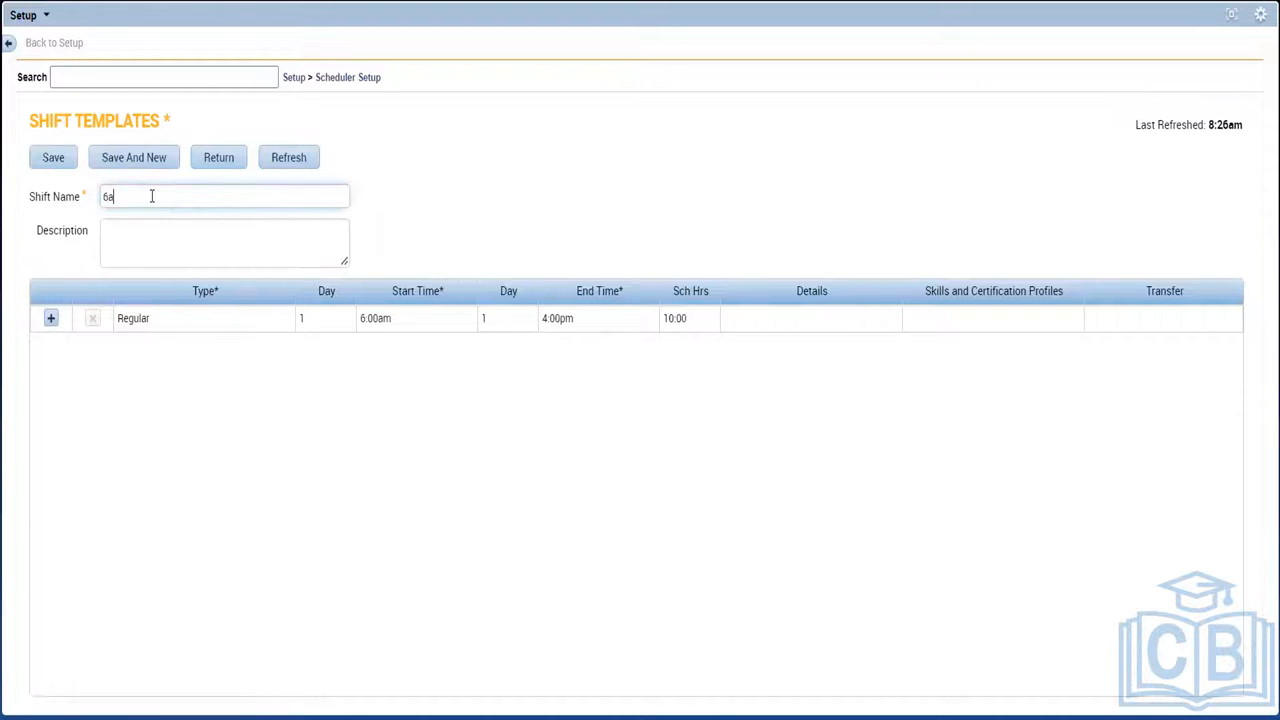
text(-4p)
click(172, 446)
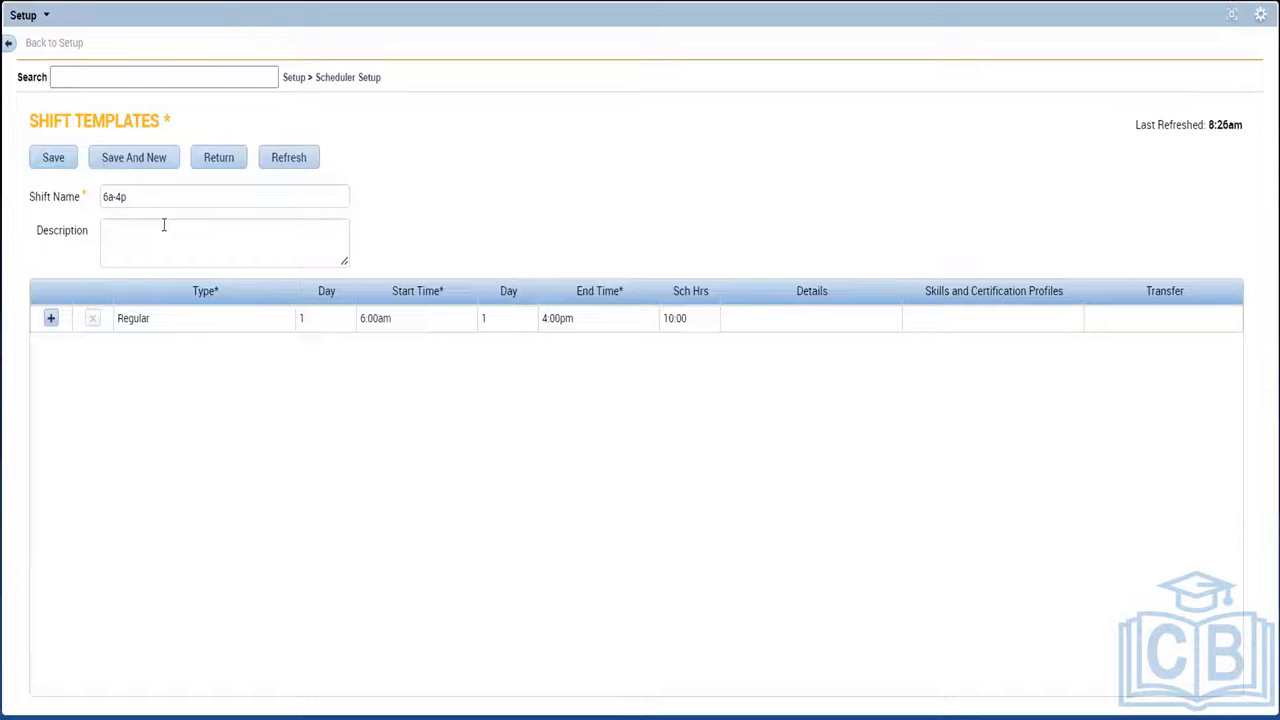
click(145, 168)
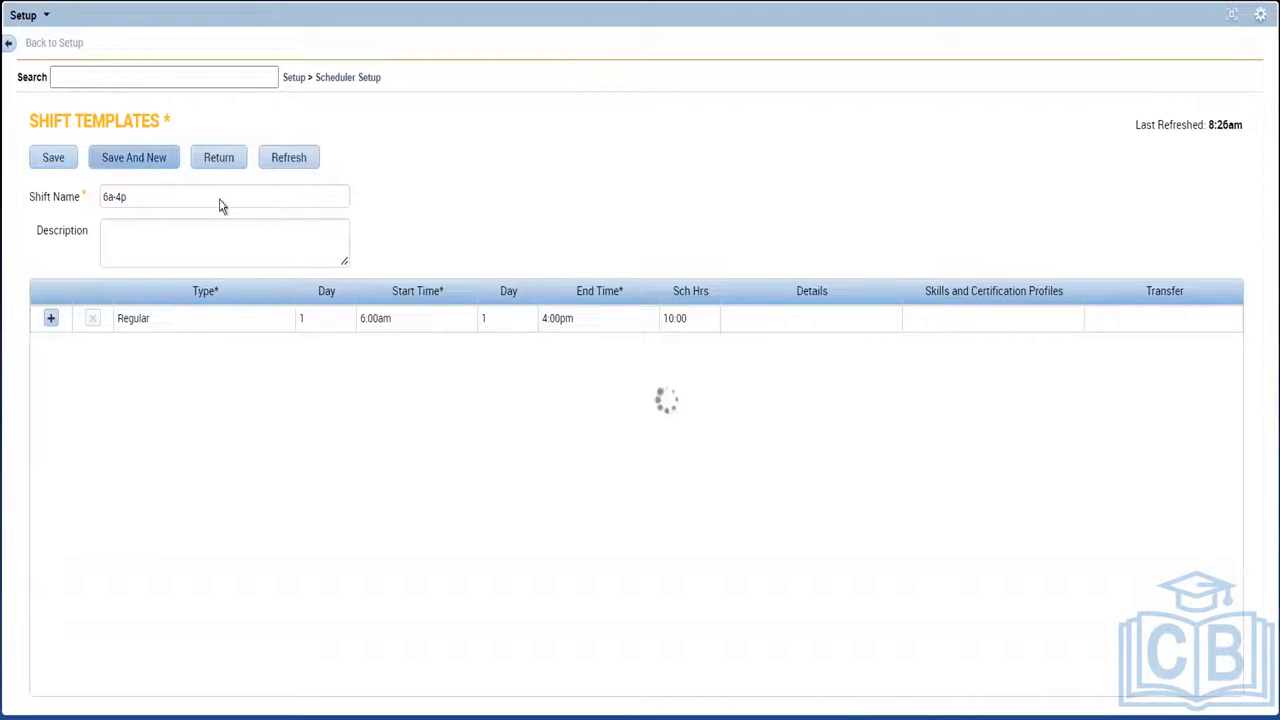
Set the new shift template's start time to 6a and end time to 11:00a.
click(402, 320)
text(6a)
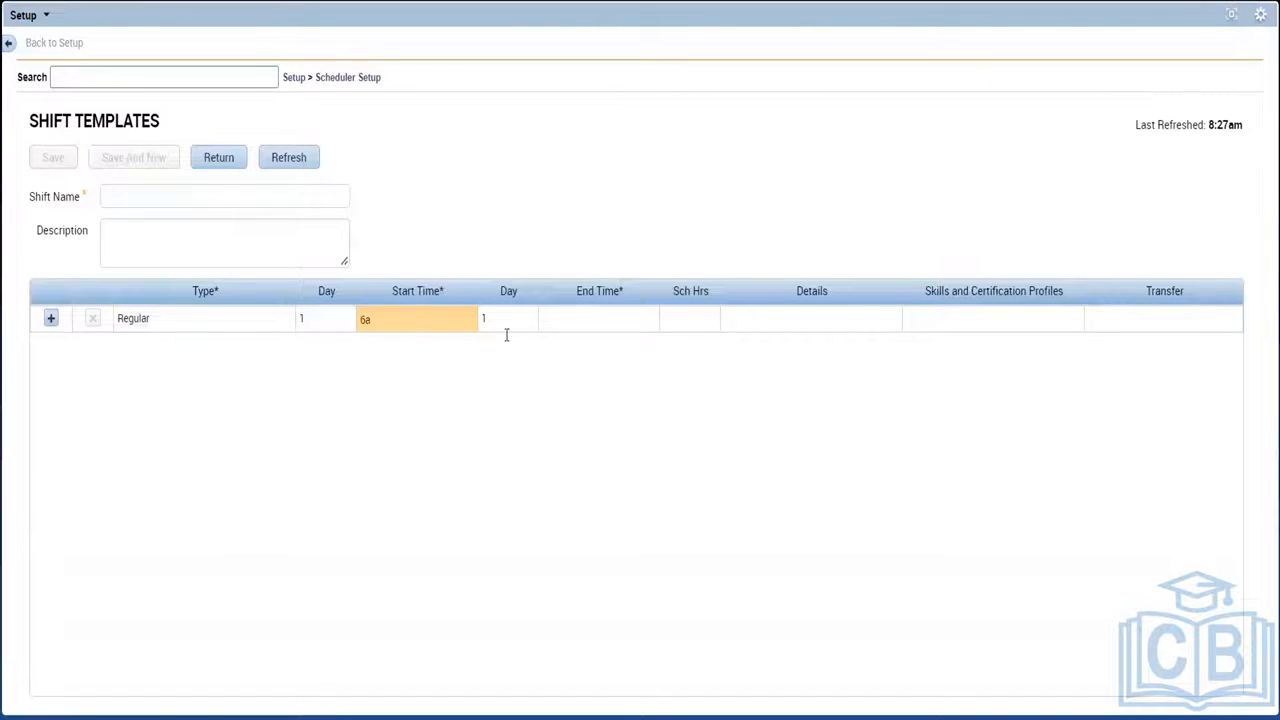
click(561, 325)
text(11)
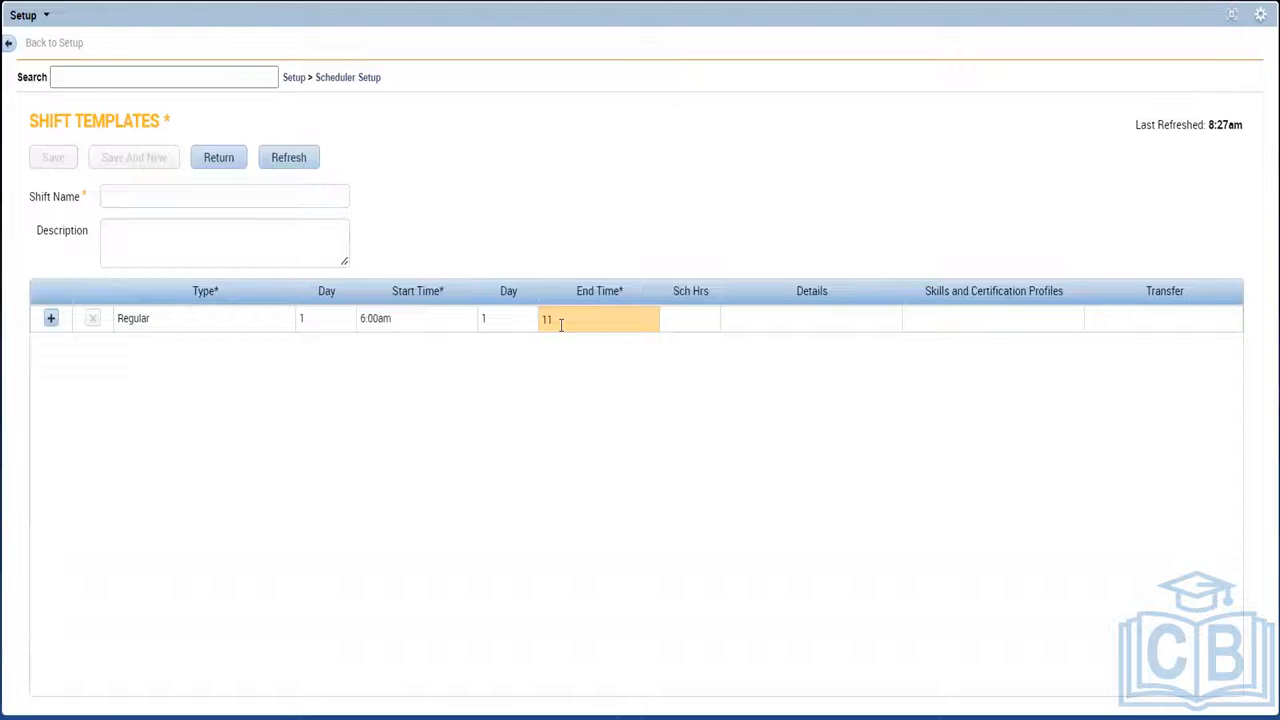
text(:00a)
click(513, 395)
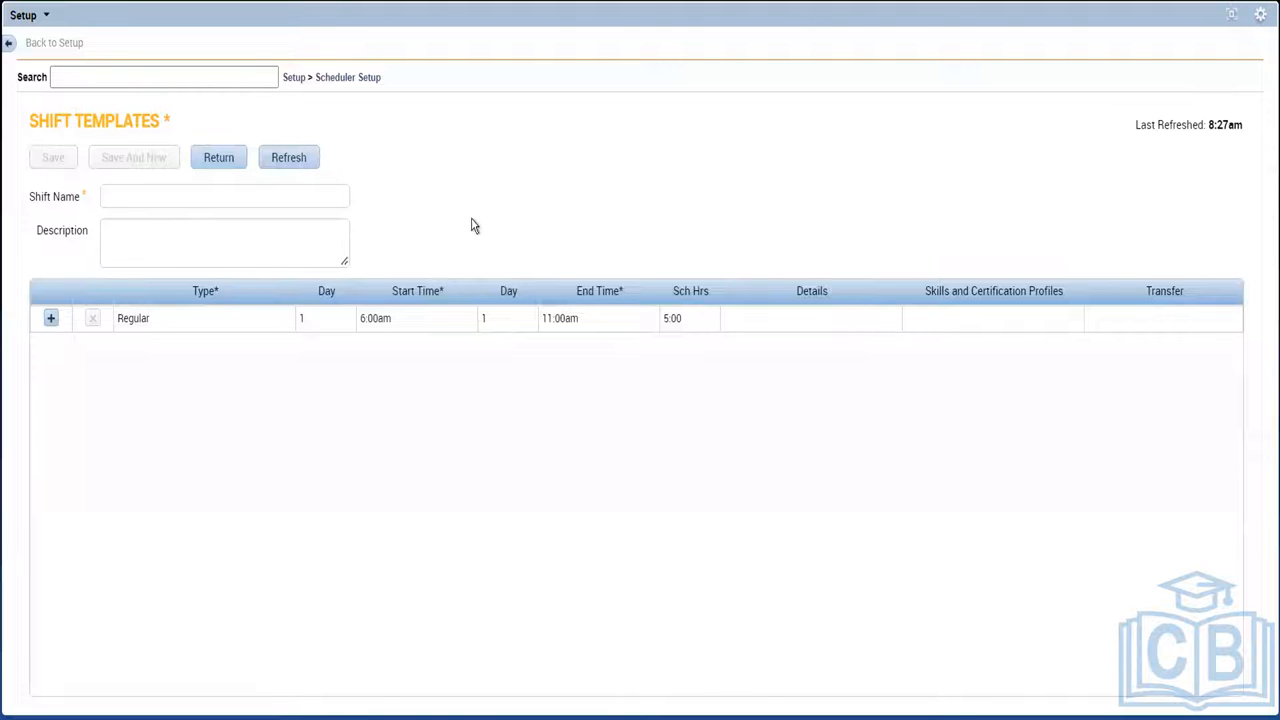
Name the shift template "6a-11a", save it and return to the template list.
click(175, 328)
click(144, 196)
click(144, 196)
text(6a)
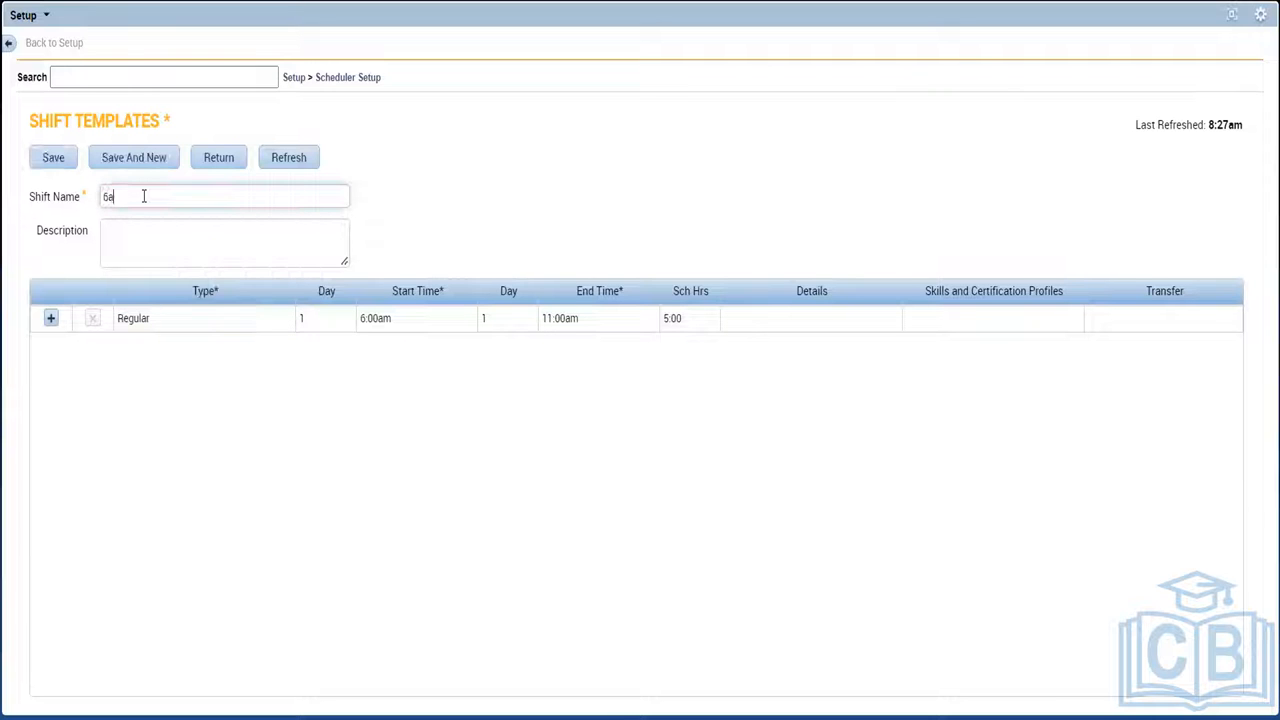
text(-11a)
click(502, 216)
click(46, 166)
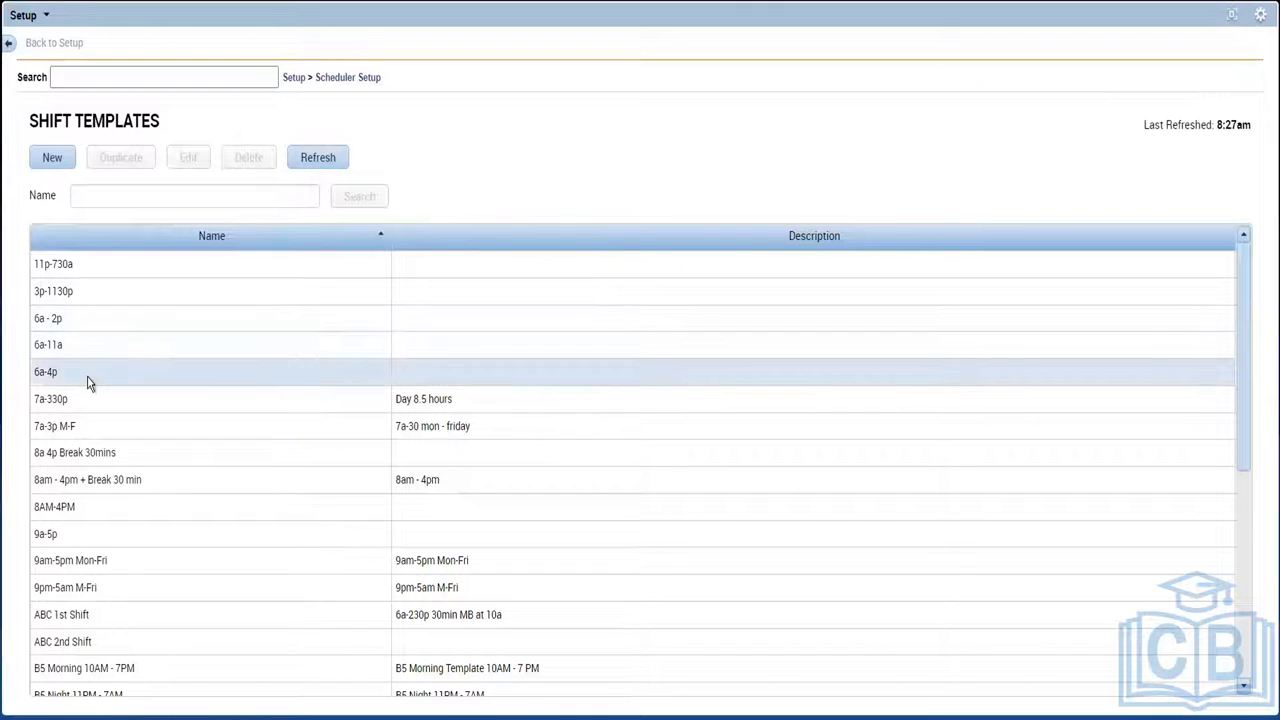
Open the Pattern Templates setup and start a new pattern template.
click(352, 82)
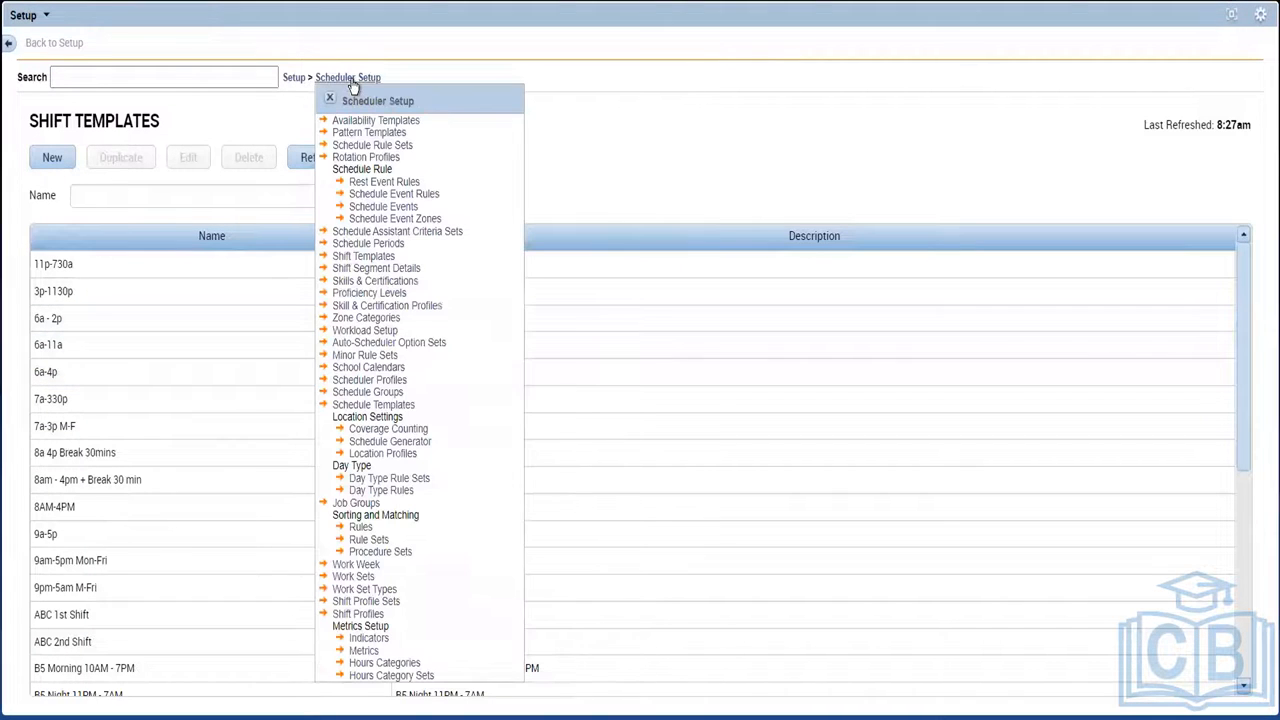
click(366, 136)
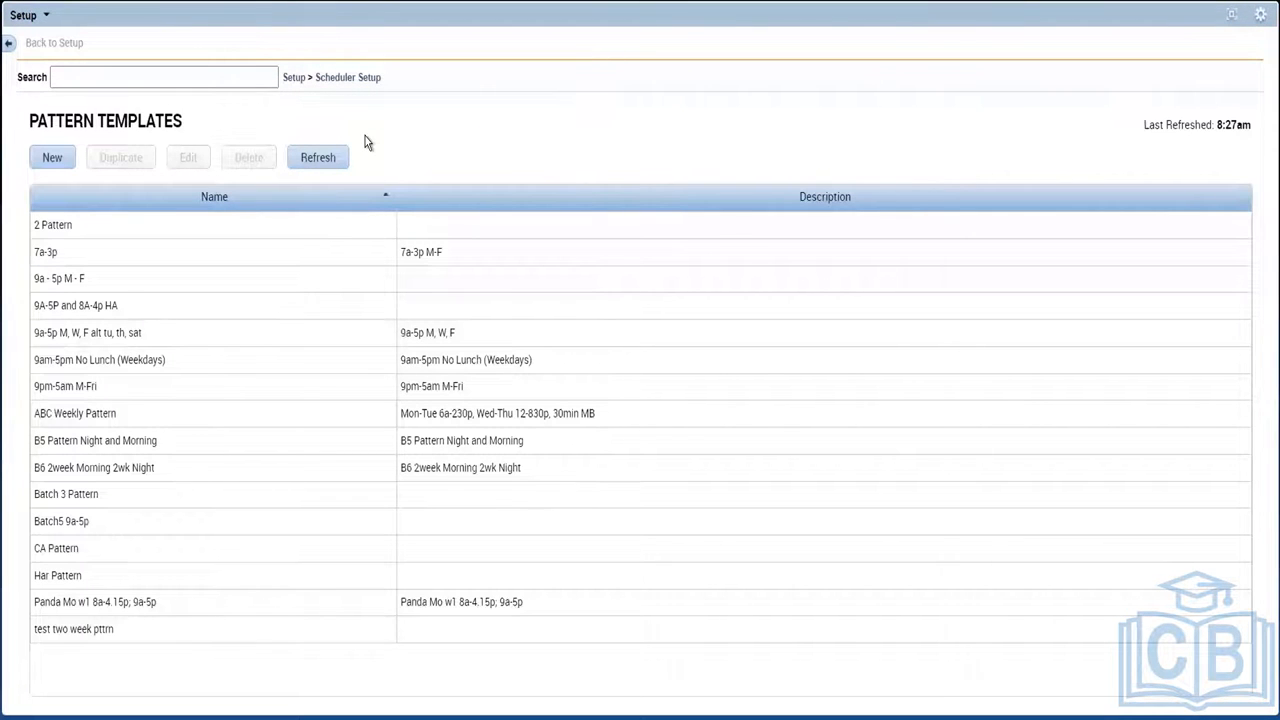
click(50, 160)
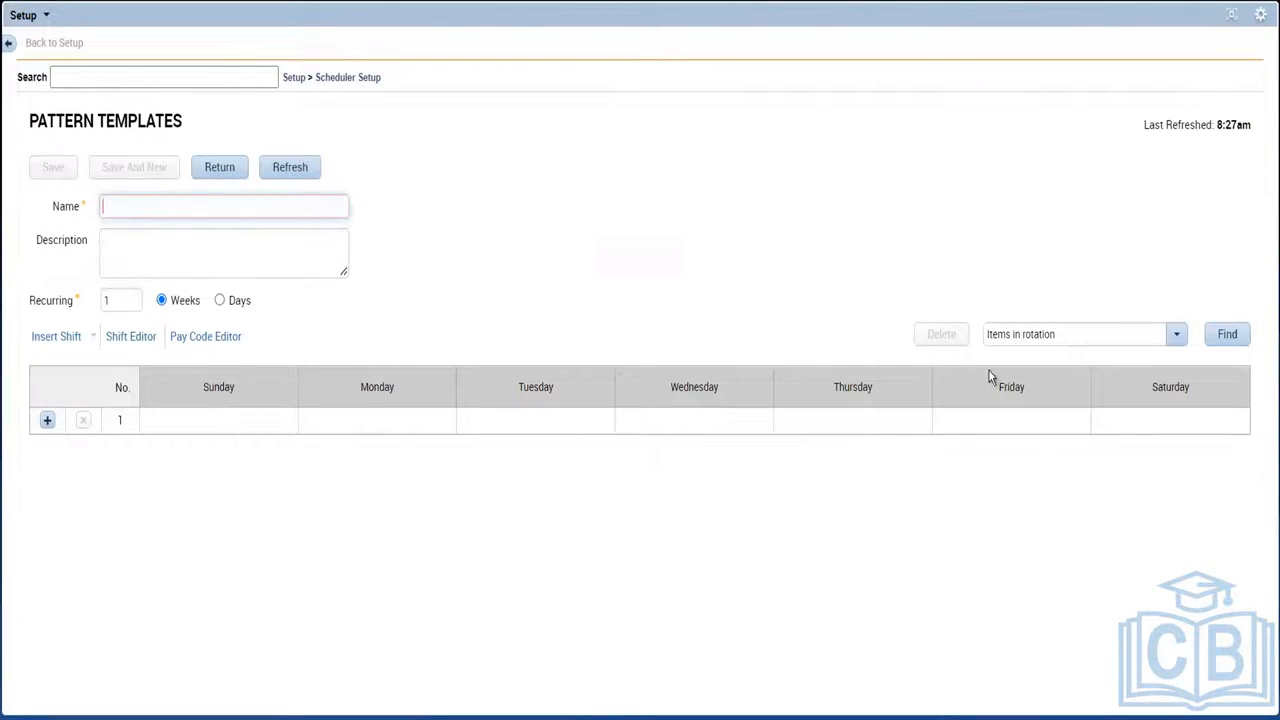
click(378, 421)
text(11)
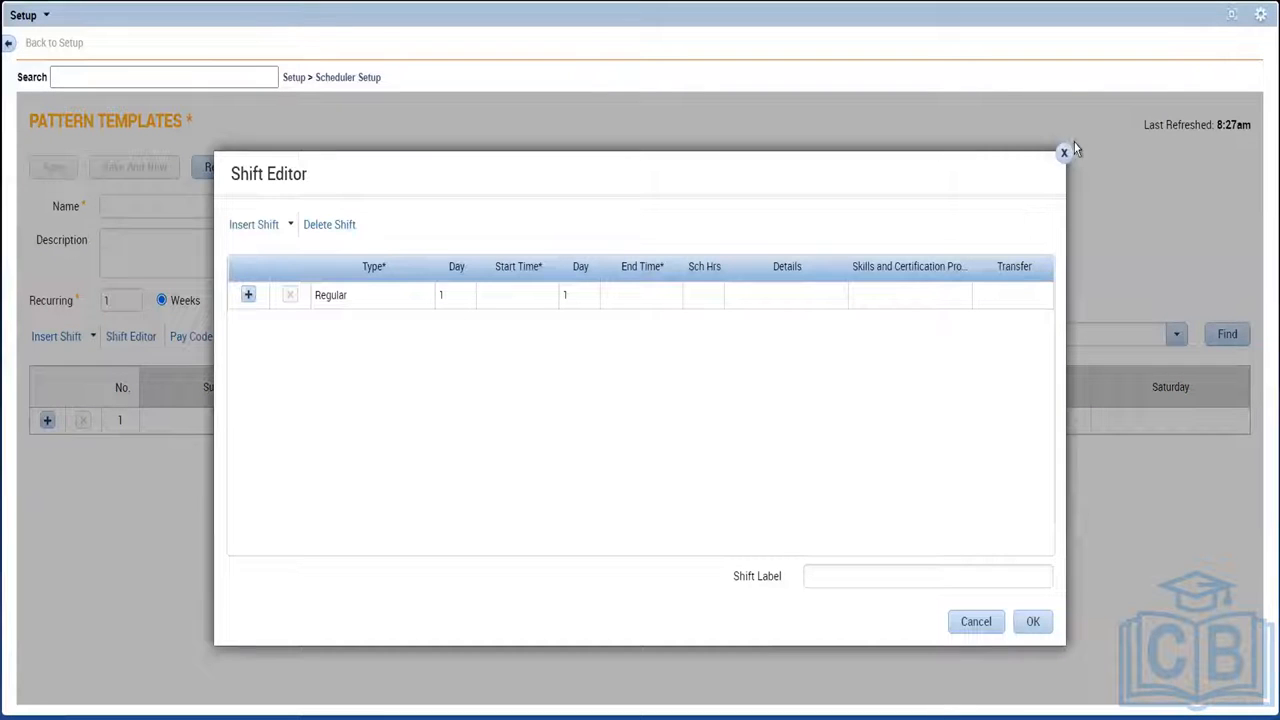
click(1065, 155)
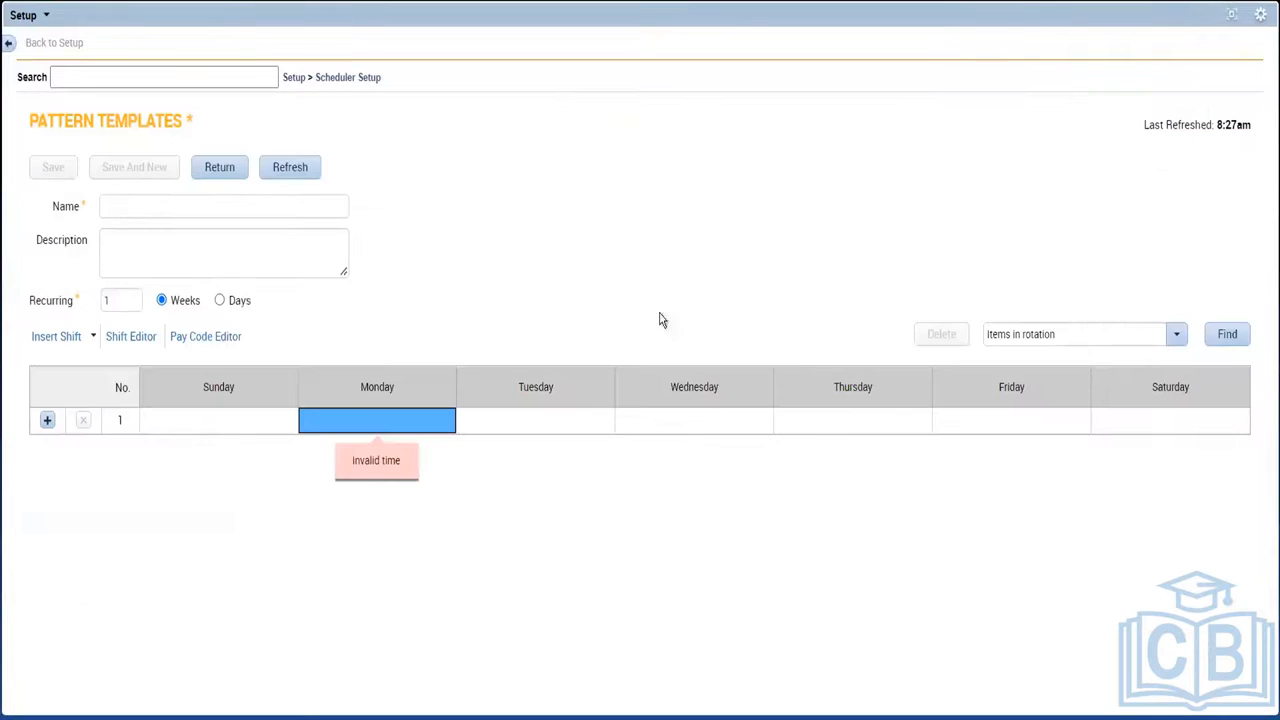
click(358, 428)
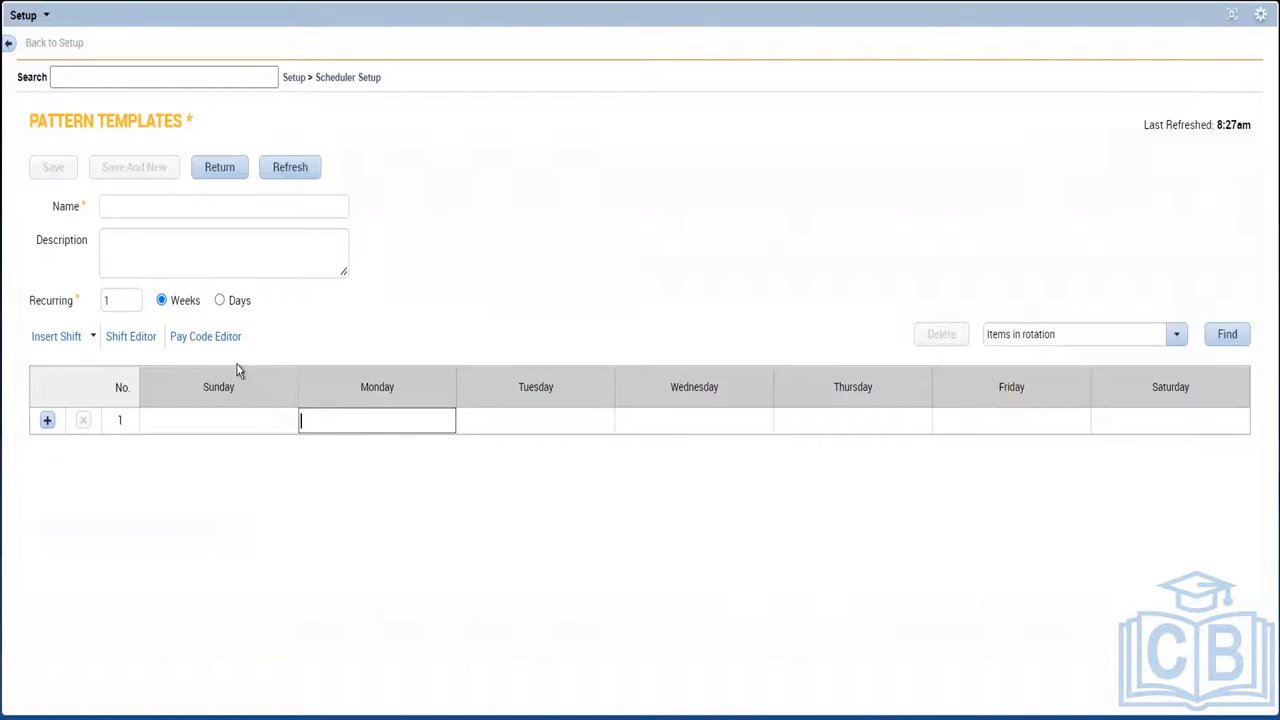
click(387, 540)
click(387, 541)
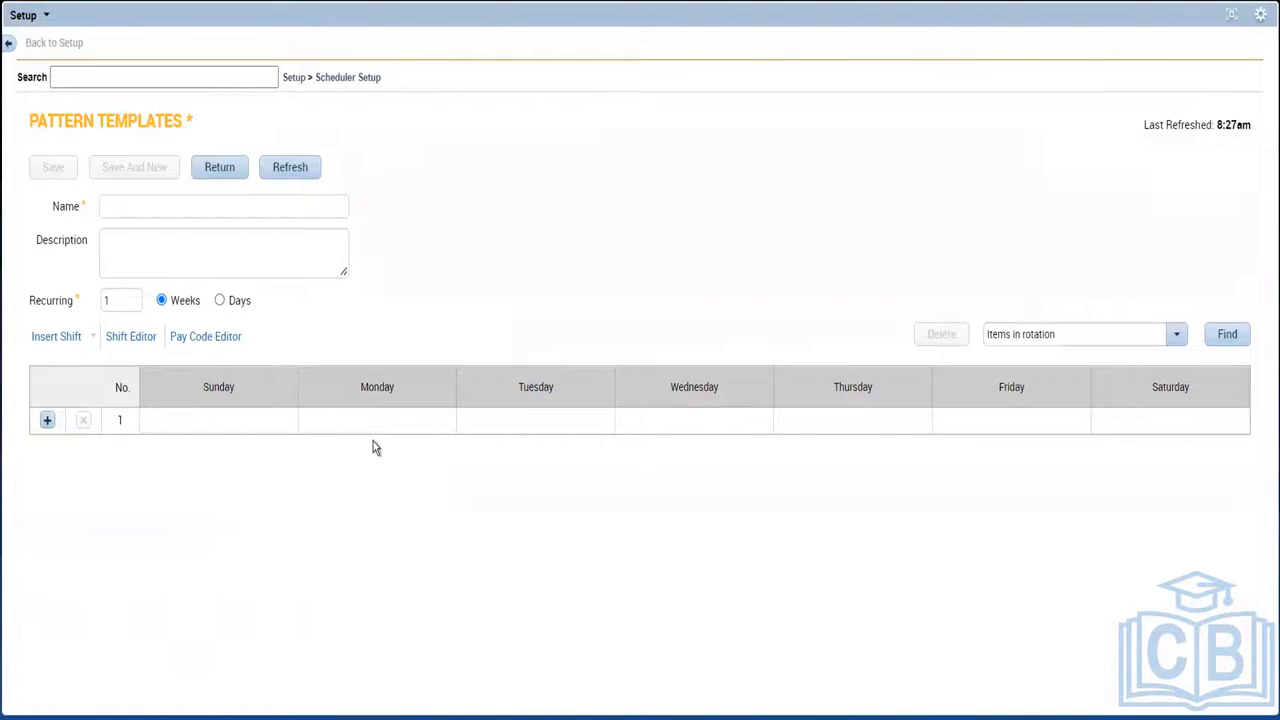
Check Monday's shift times in Notepad and insert the "6a - 2p" shift template on Monday of the pattern.
click(361, 424)
key(alt+Tab)
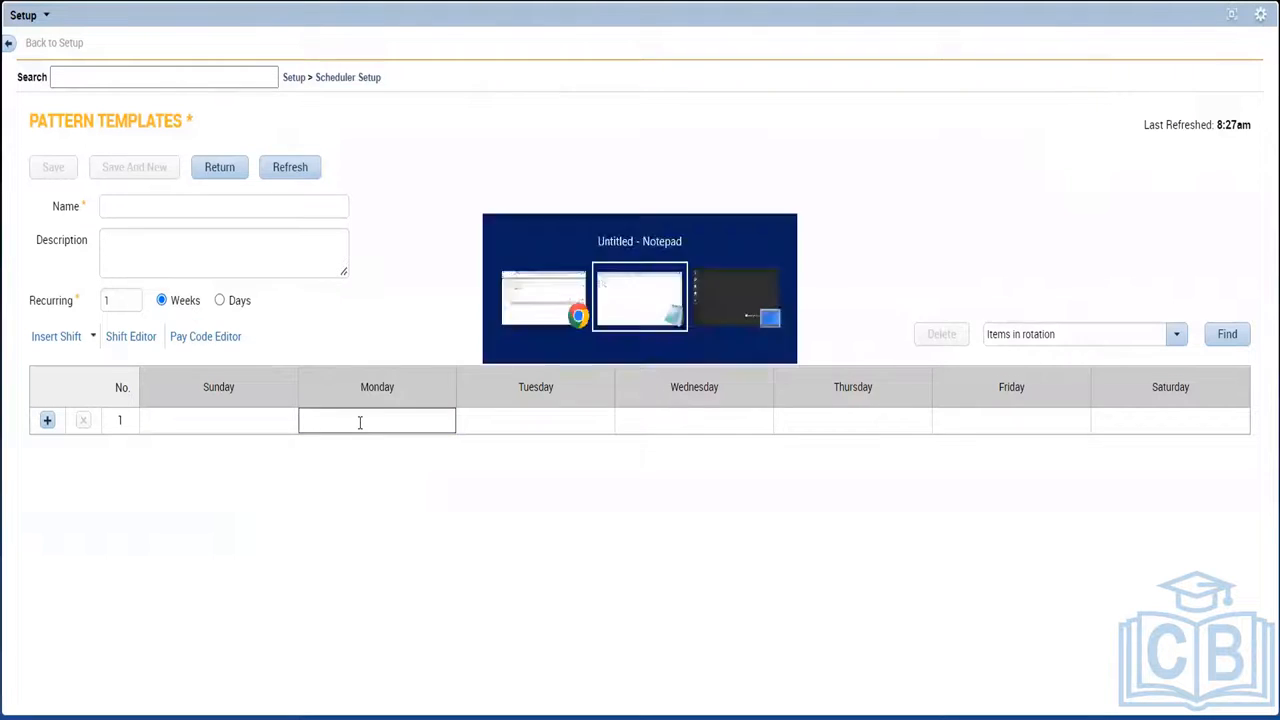
double_click(224, 176)
key(alt+Tab)
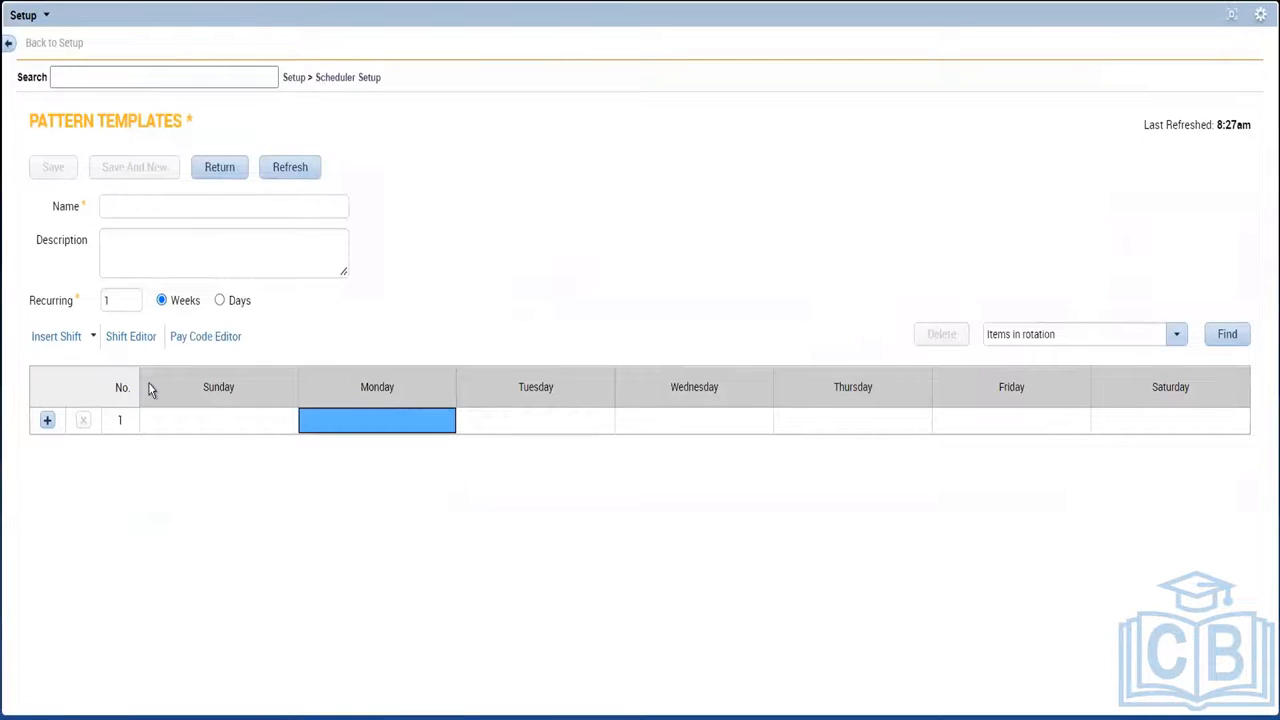
click(77, 340)
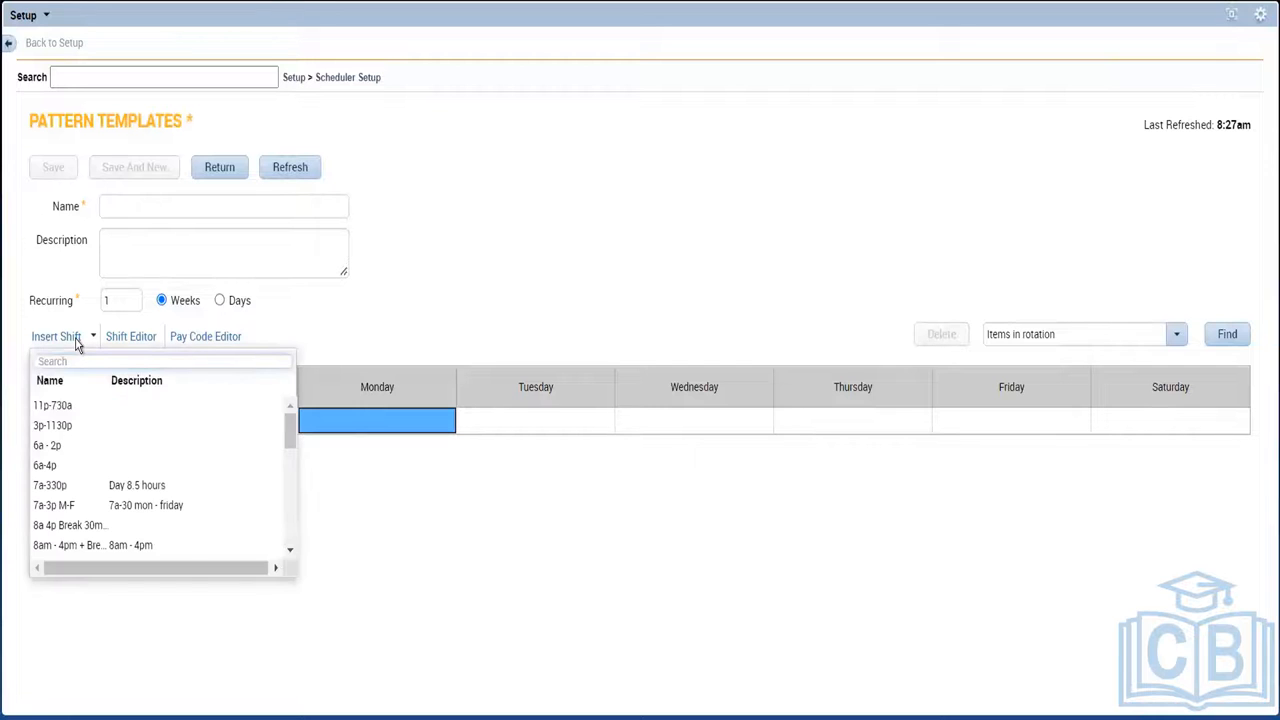
click(57, 449)
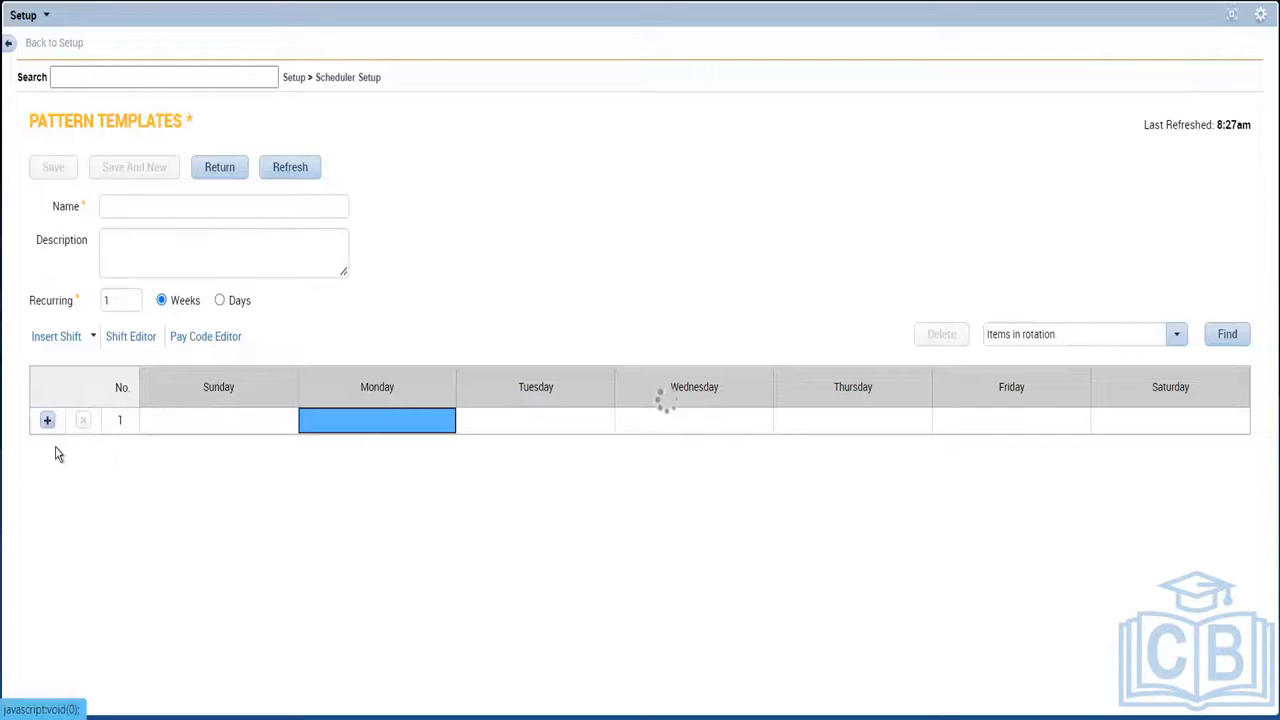
Check the next shift in Notepad and insert the "6a-4p" shift template on Tuesday of the pattern.
key(alt+Tab)
key(alt+Tab)
click(517, 424)
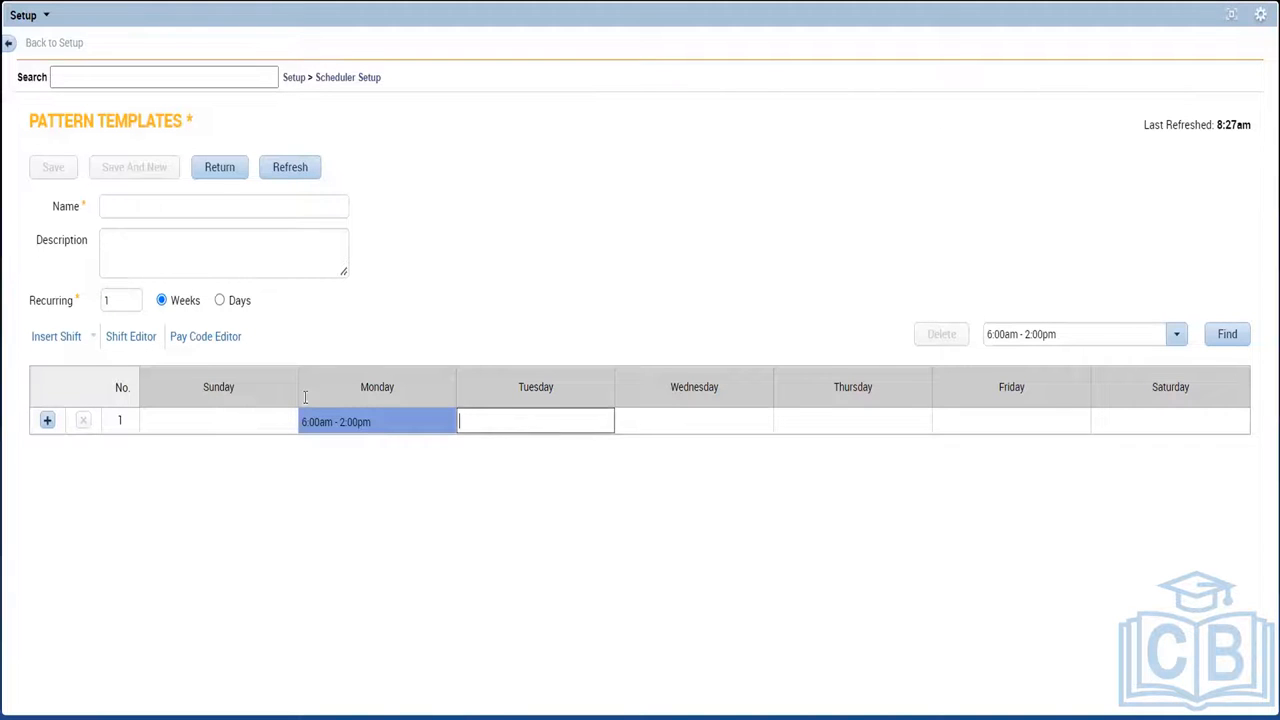
click(49, 336)
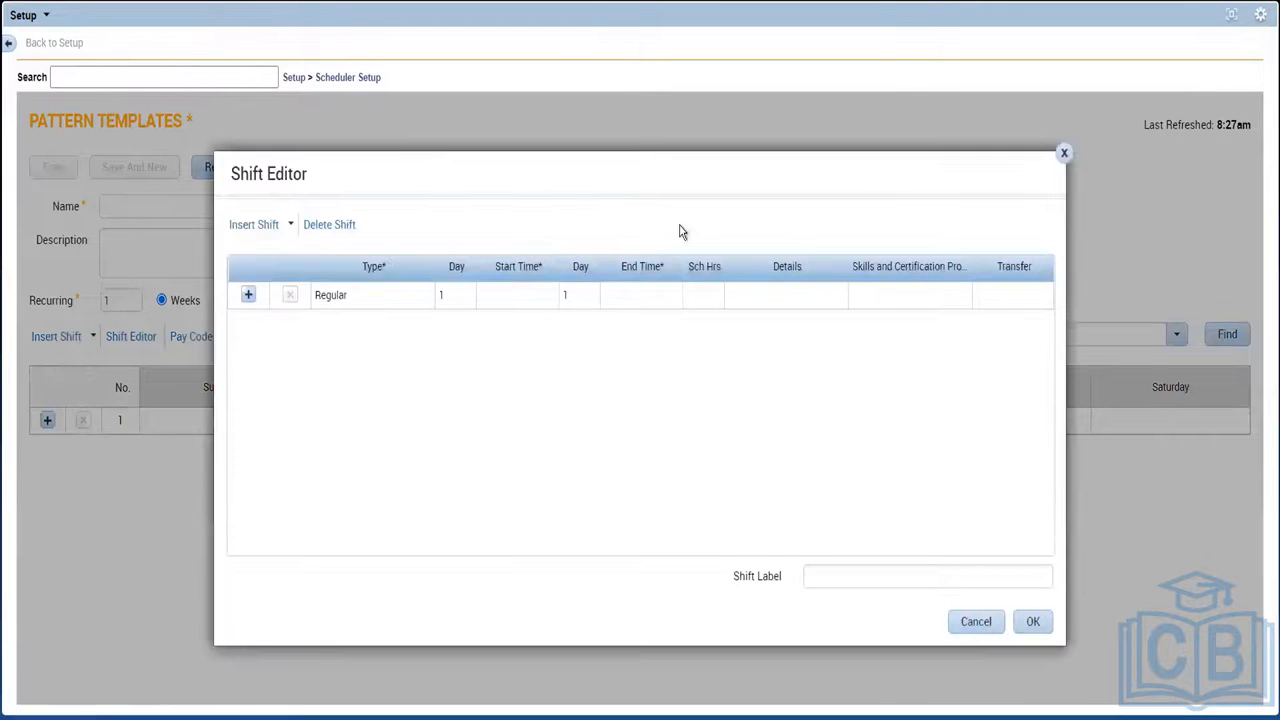
click(1063, 155)
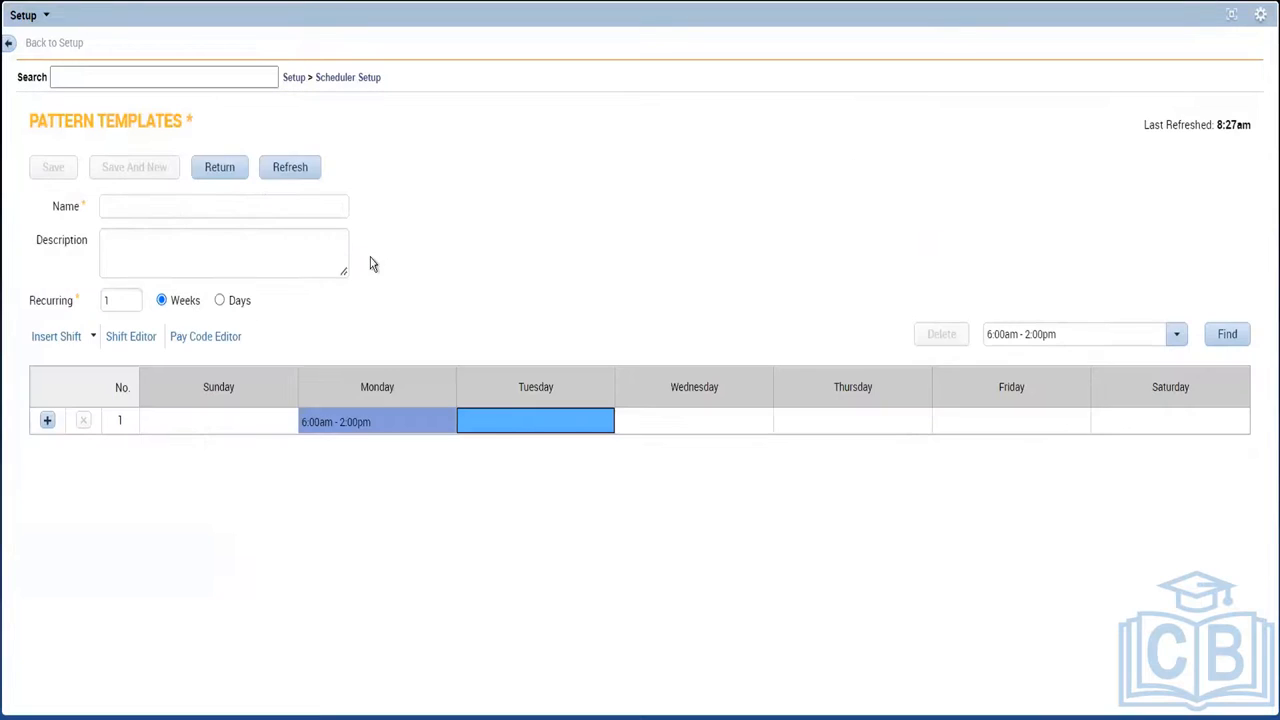
click(50, 341)
click(51, 340)
click(51, 341)
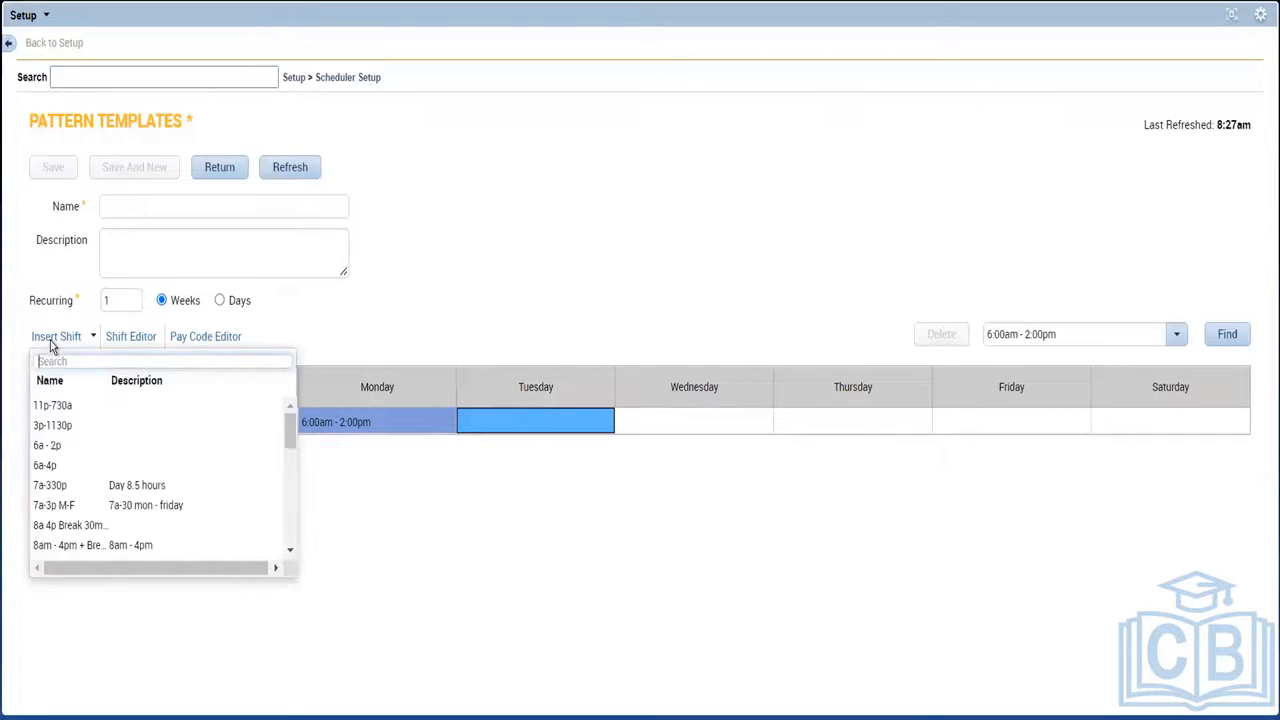
click(47, 466)
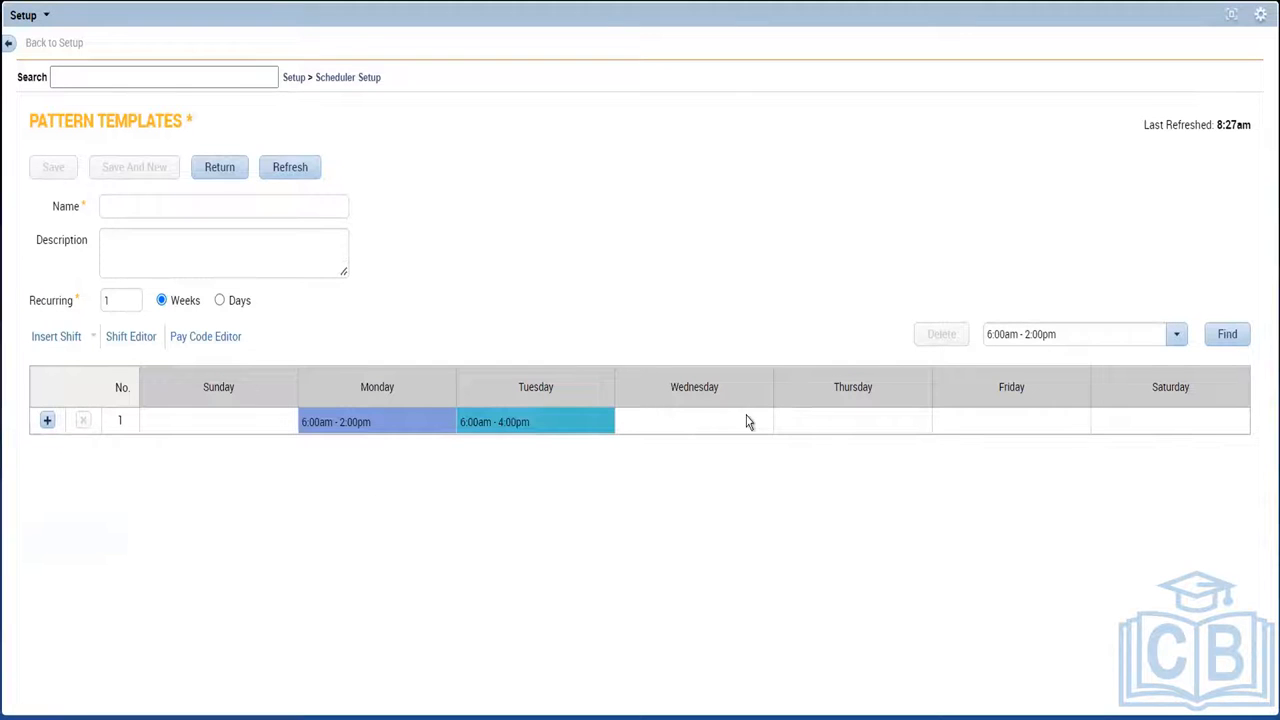
Copy Tuesday's 6:00am - 4:00pm shift to Wednesday and view the pasted shift's details in the Shift Editor.
right_click(557, 421)
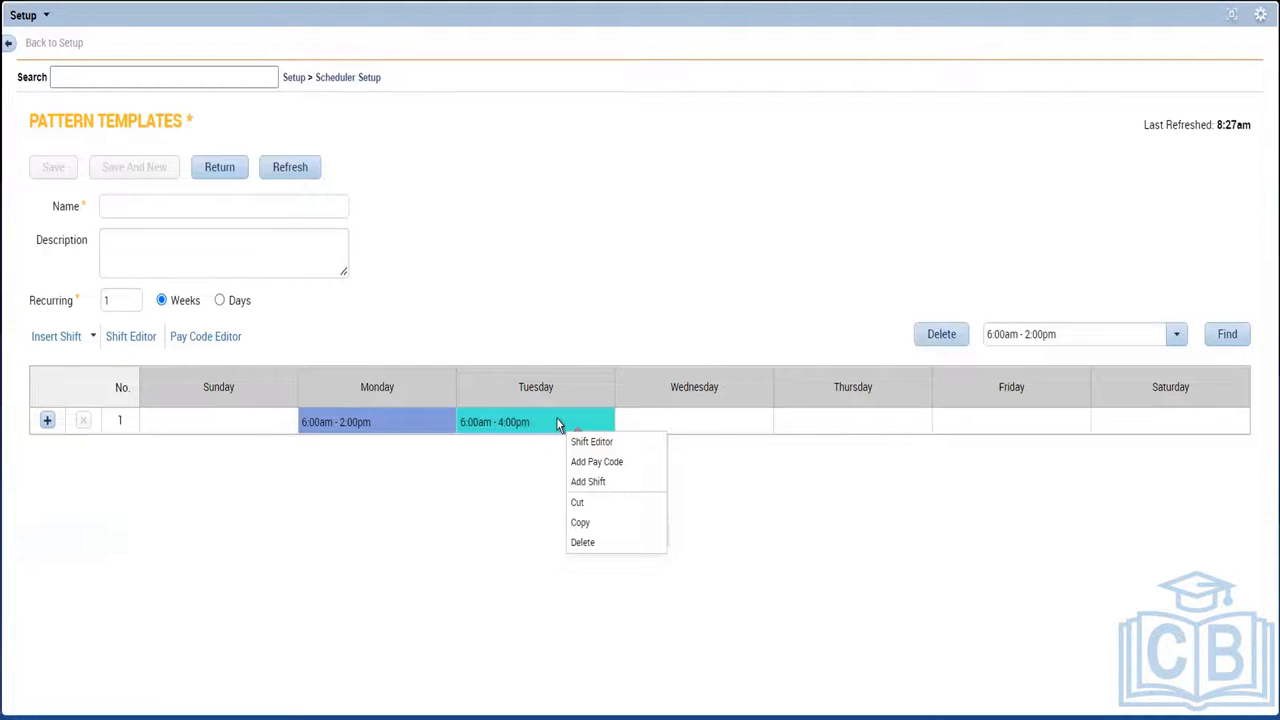
click(582, 523)
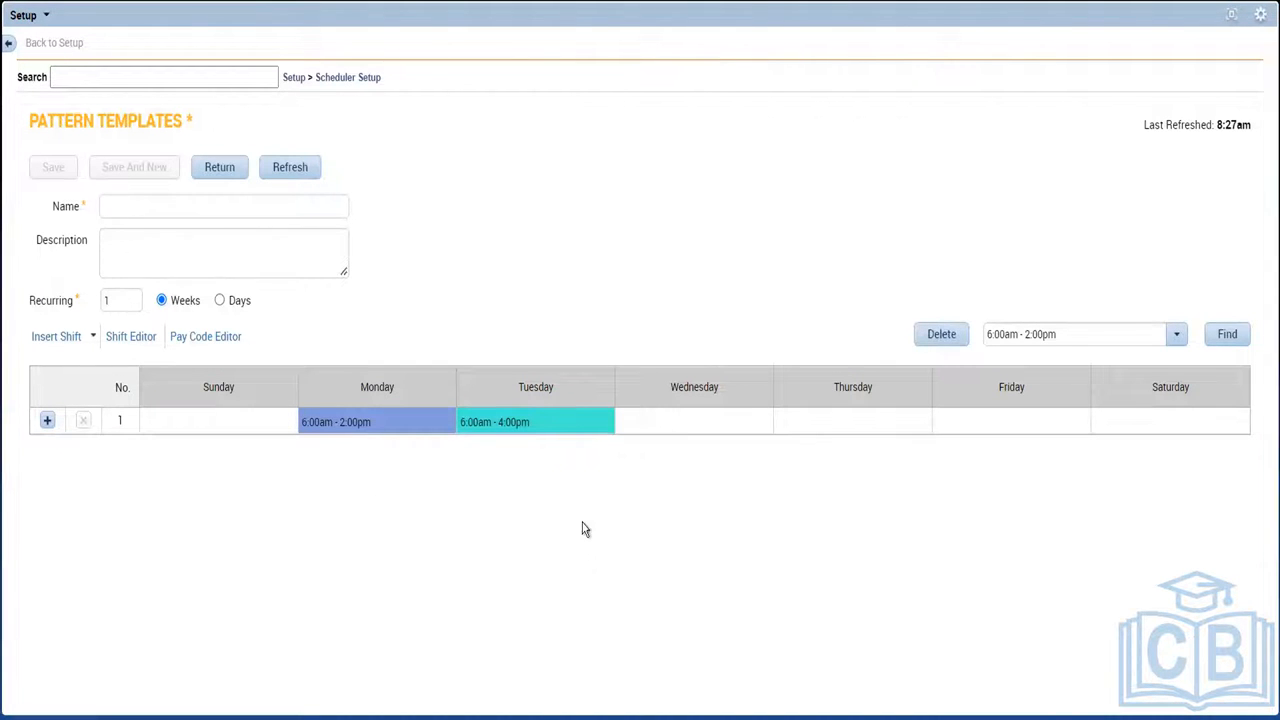
right_click(487, 425)
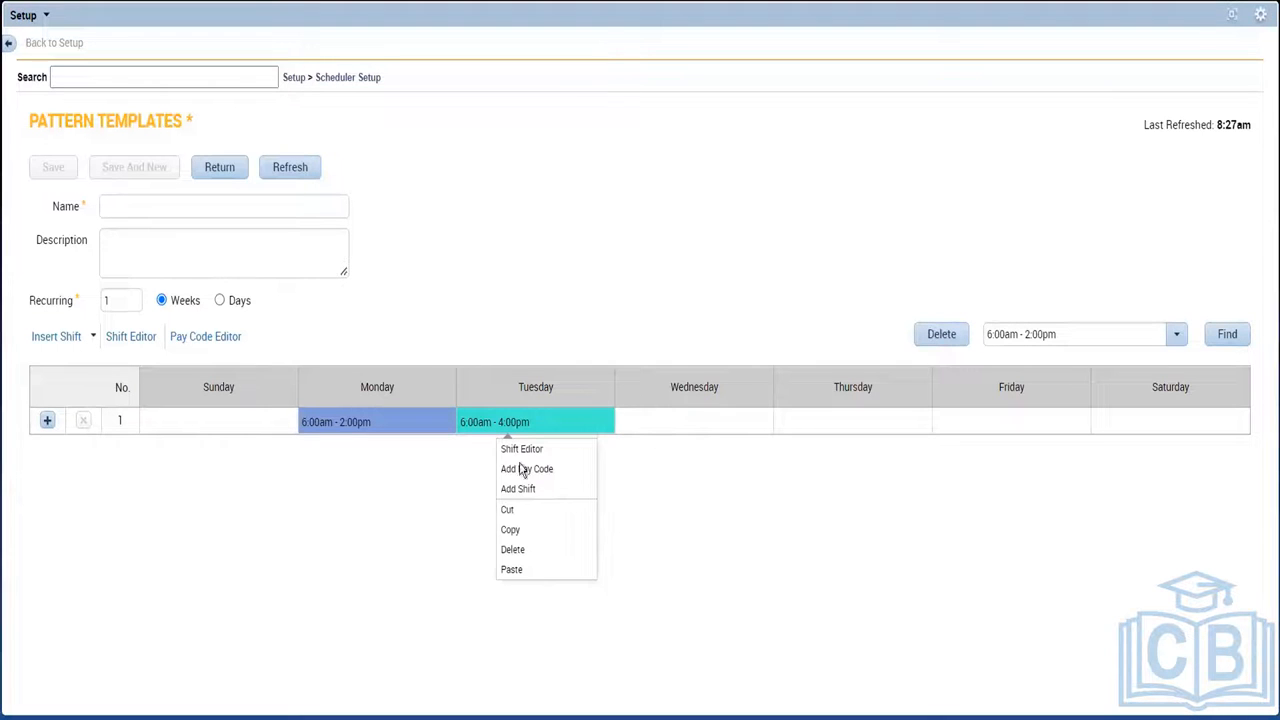
click(531, 539)
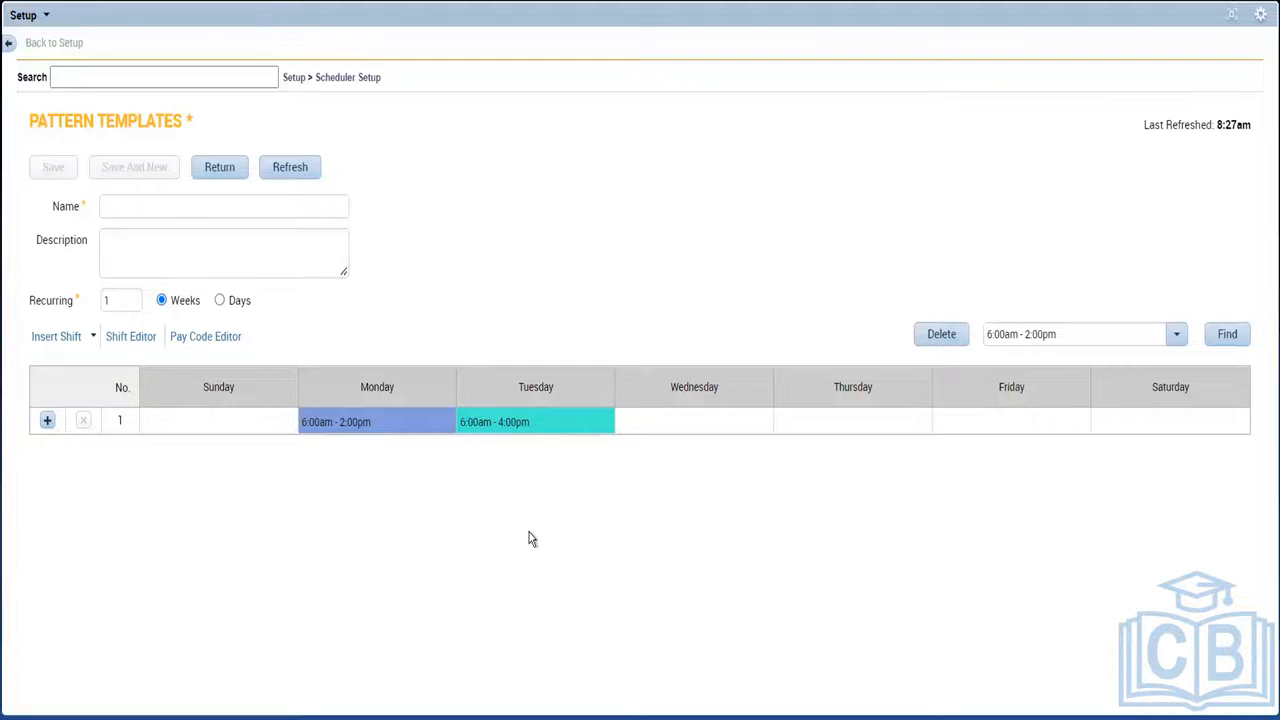
right_click(655, 429)
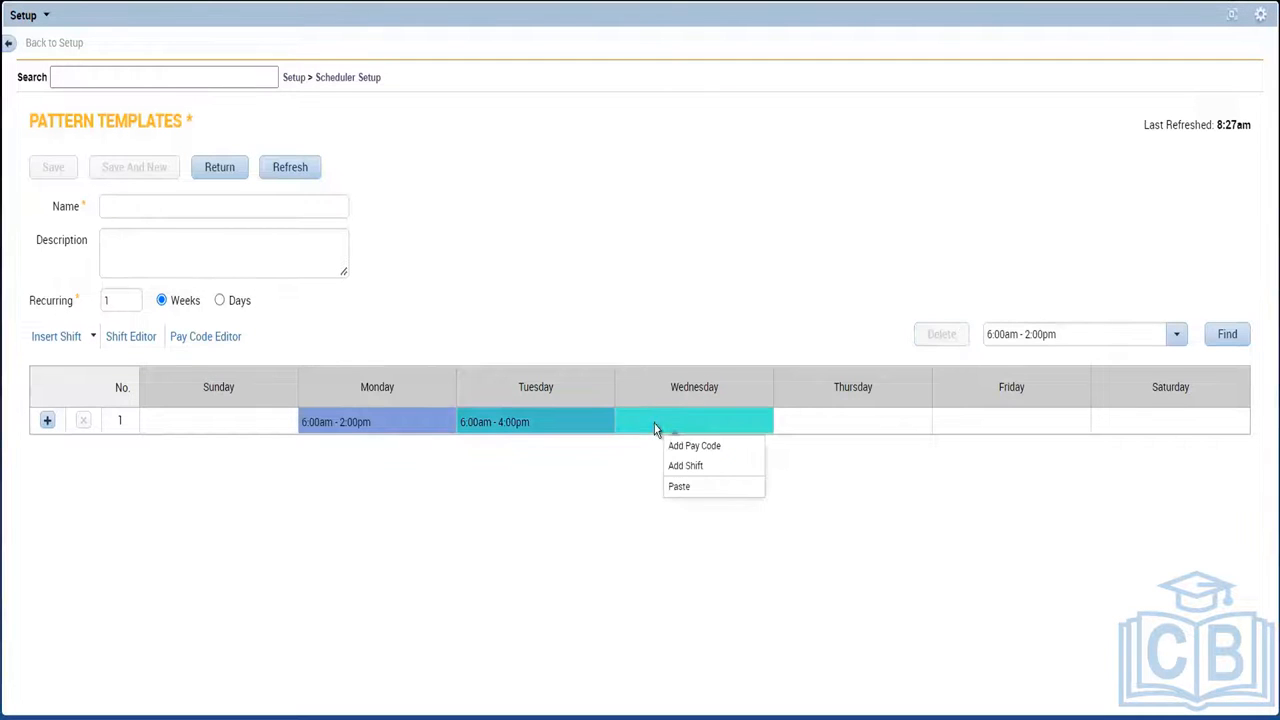
click(710, 490)
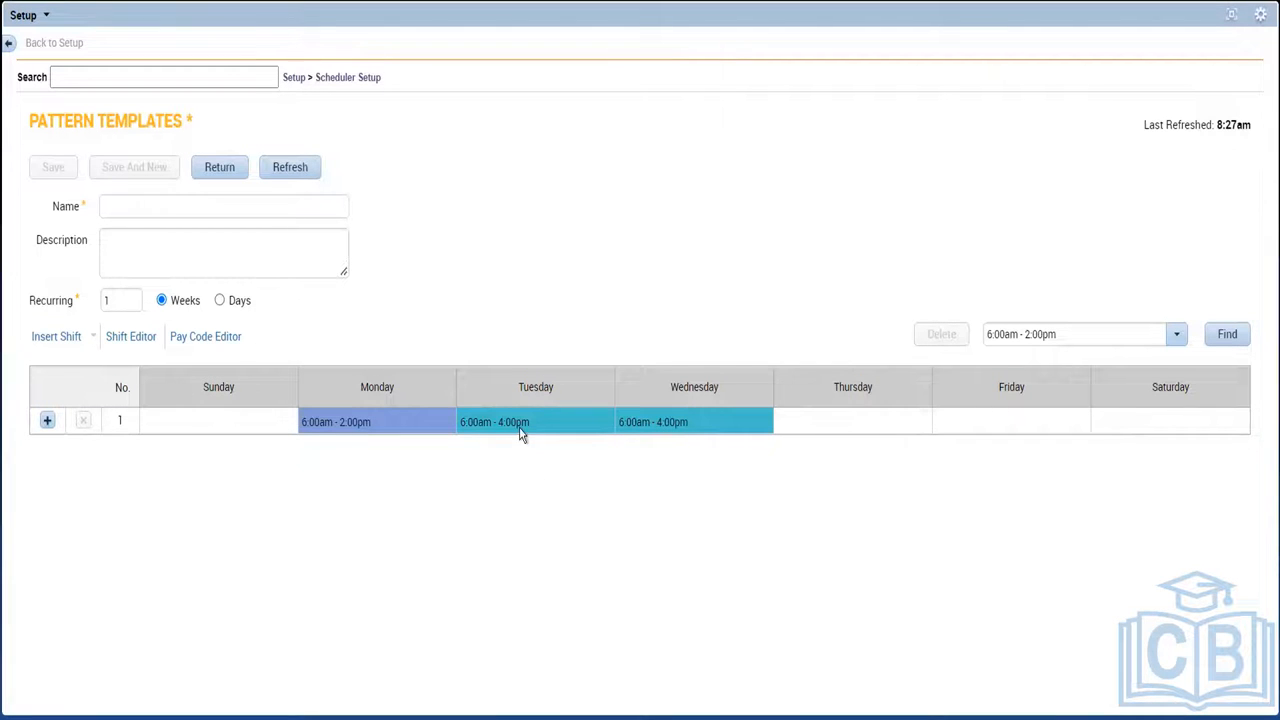
double_click(708, 420)
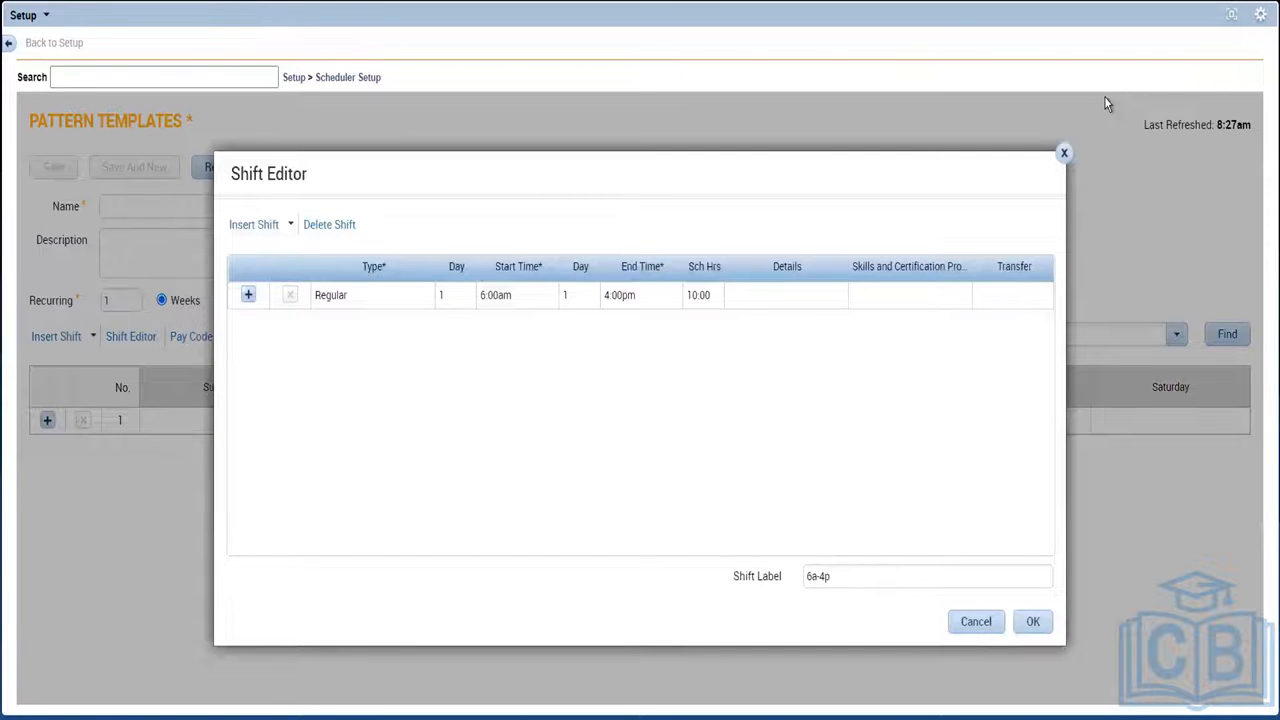
click(1064, 153)
Clear Wednesday's pasted shift and enter 6a-4p directly in the Wednesday cell.
click(692, 424)
key(BackSpace)
key(BackSpace)
key(BackSpace)
key(BackSpace)
key(BackSpace)
key(BackSpace)
key(BackSpace)
key(BackSpace)
key(BackSpace)
key(BackSpace)
key(BackSpace)
key(BackSpace)
key(BackSpace)
key(BackSpace)
key(BackSpace)
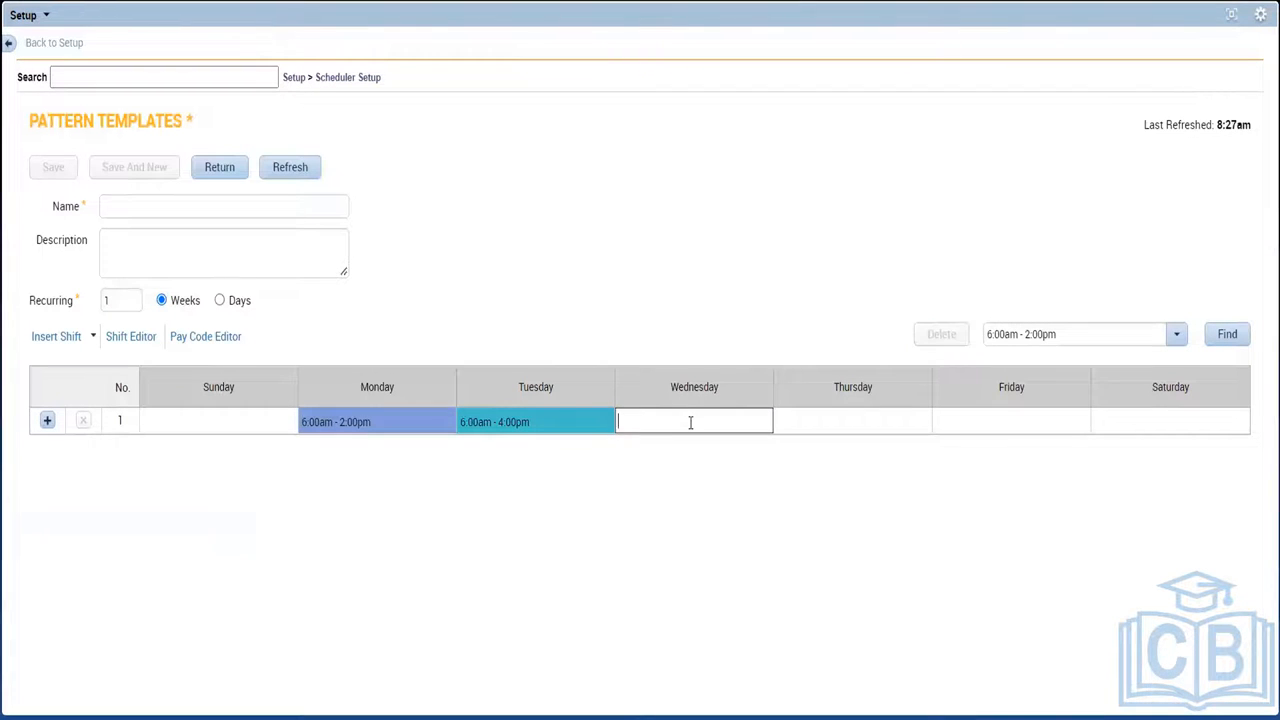
text(6a)
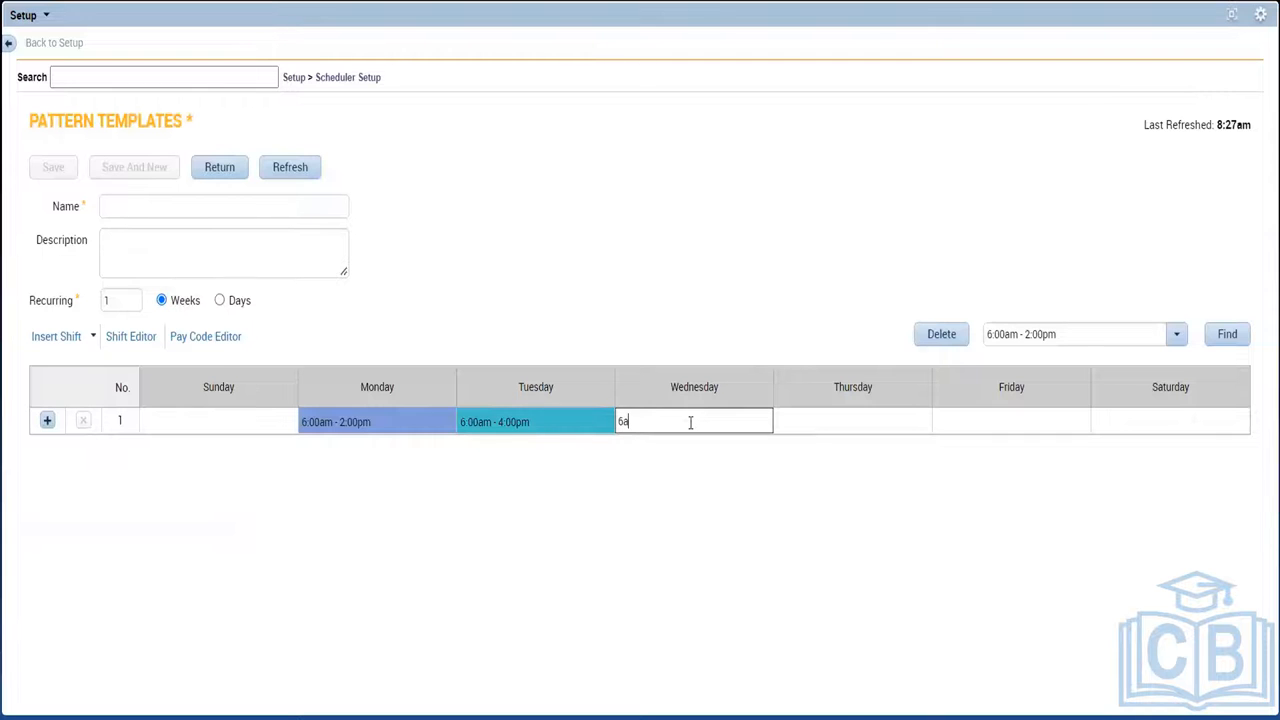
text(-4p)
click(670, 502)
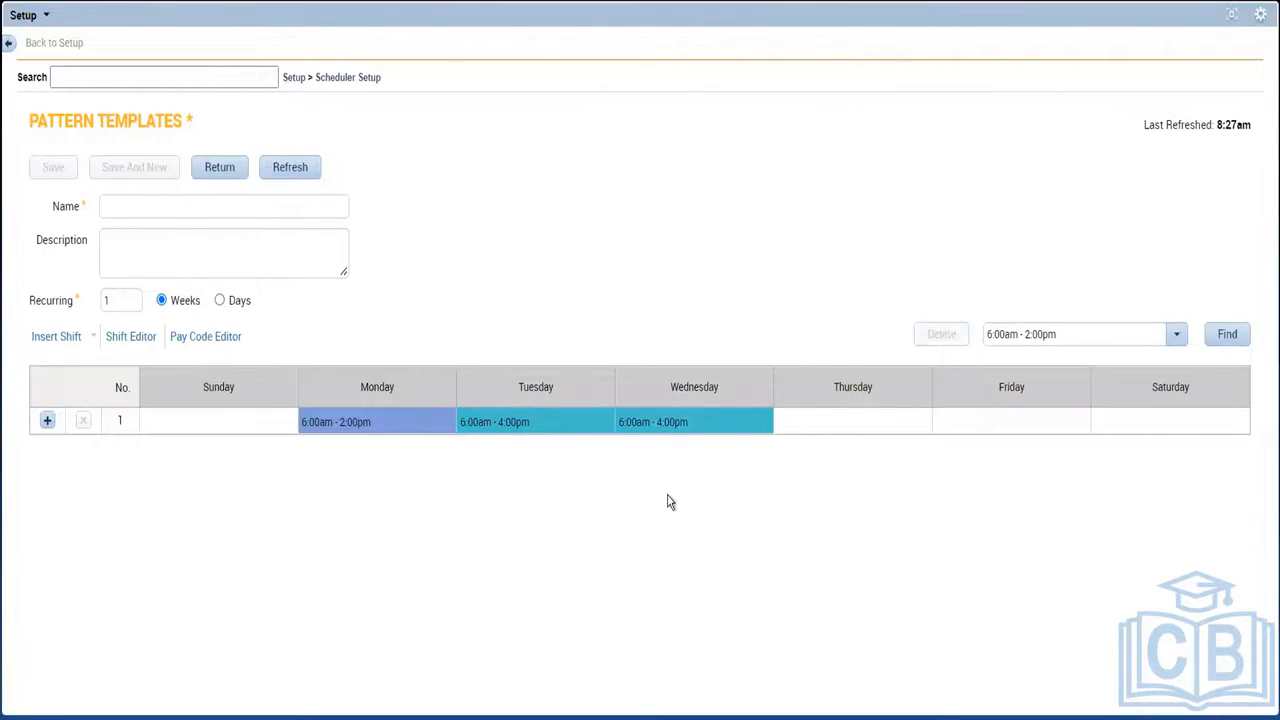
Clear Wednesday's manually entered shift and insert the "6a-4p" shift template there instead.
click(748, 428)
key(BackSpace)
key(BackSpace)
key(BackSpace)
key(BackSpace)
key(BackSpace)
key(BackSpace)
key(BackSpace)
key(BackSpace)
key(BackSpace)
key(BackSpace)
key(BackSpace)
key(BackSpace)
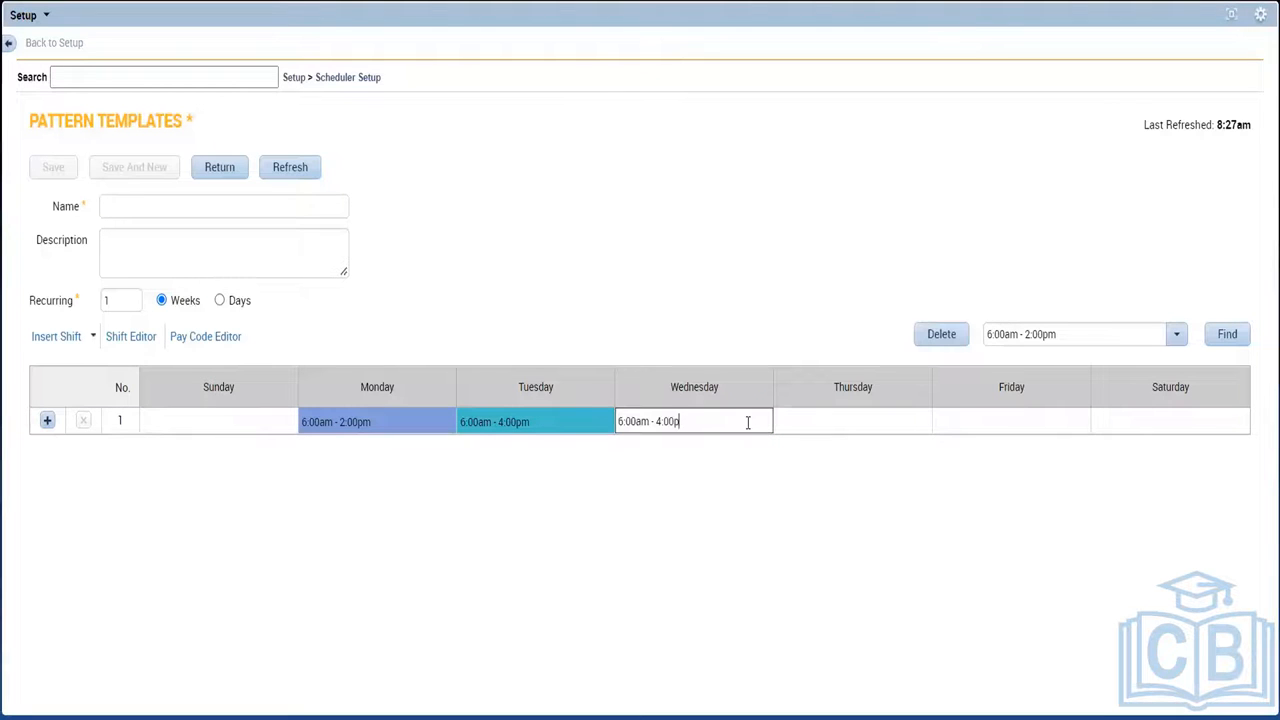
key(BackSpace)
key(BackSpace)
key(BackSpace)
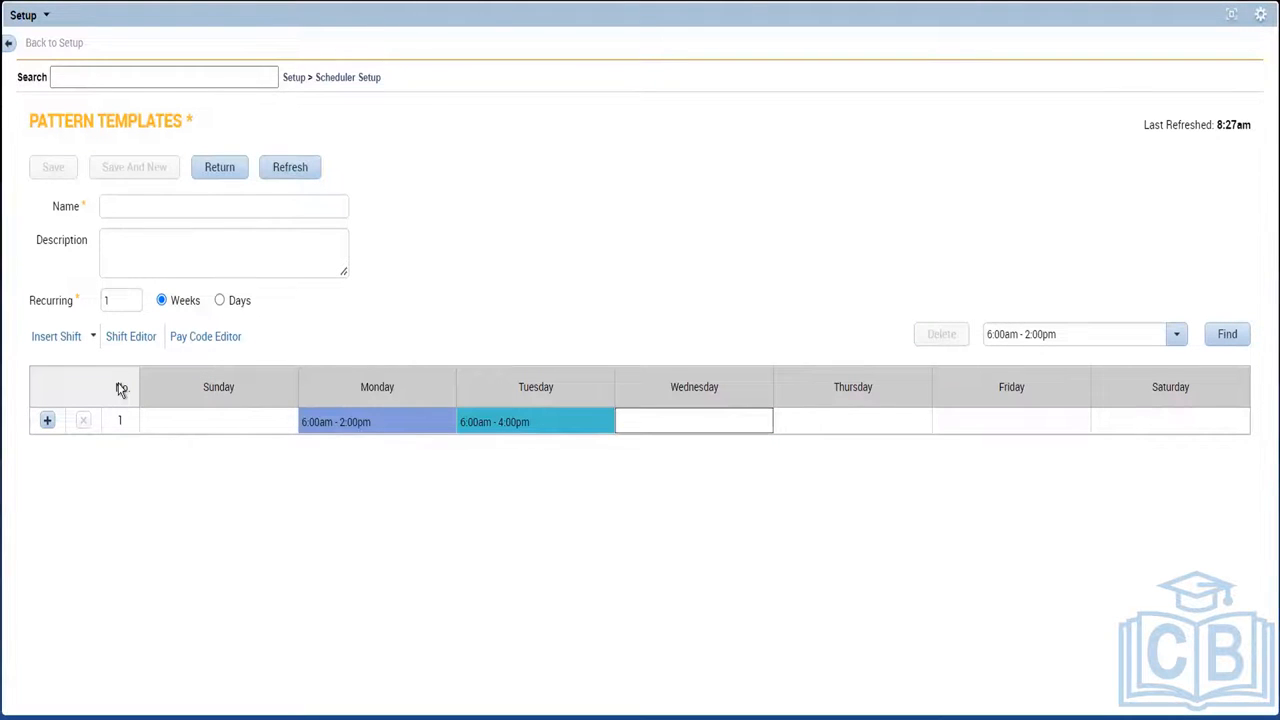
click(68, 338)
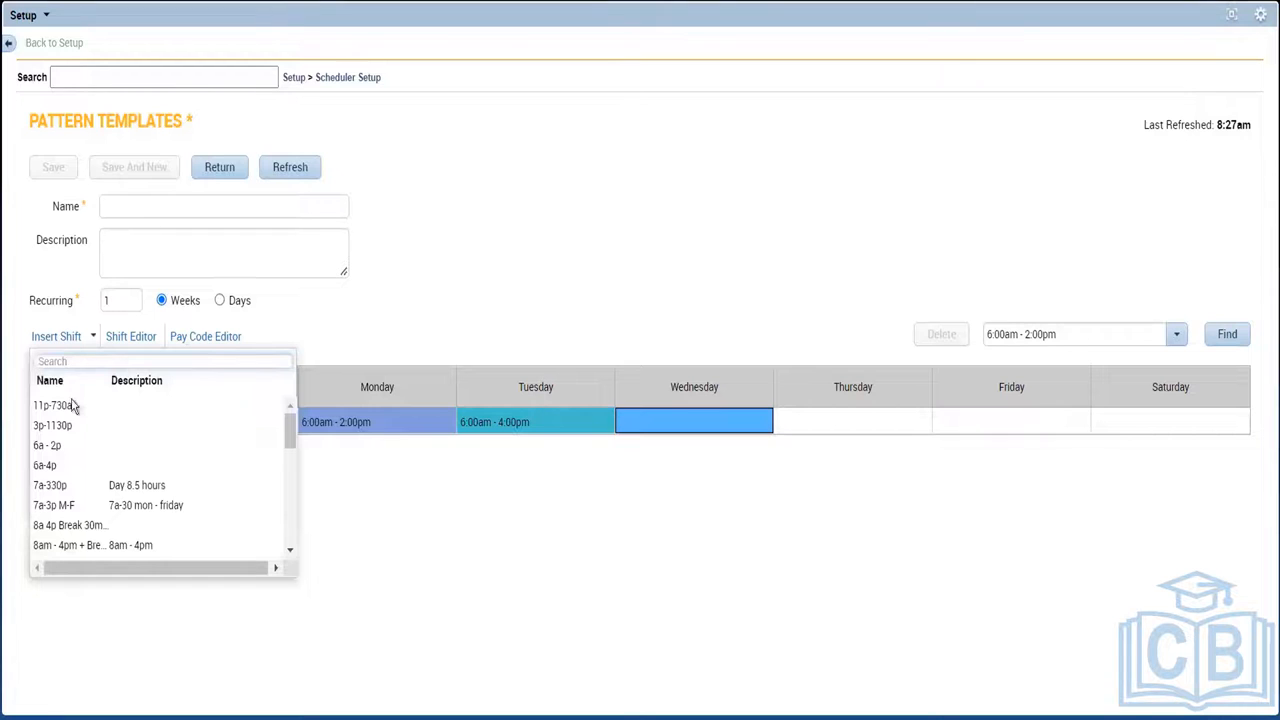
click(50, 466)
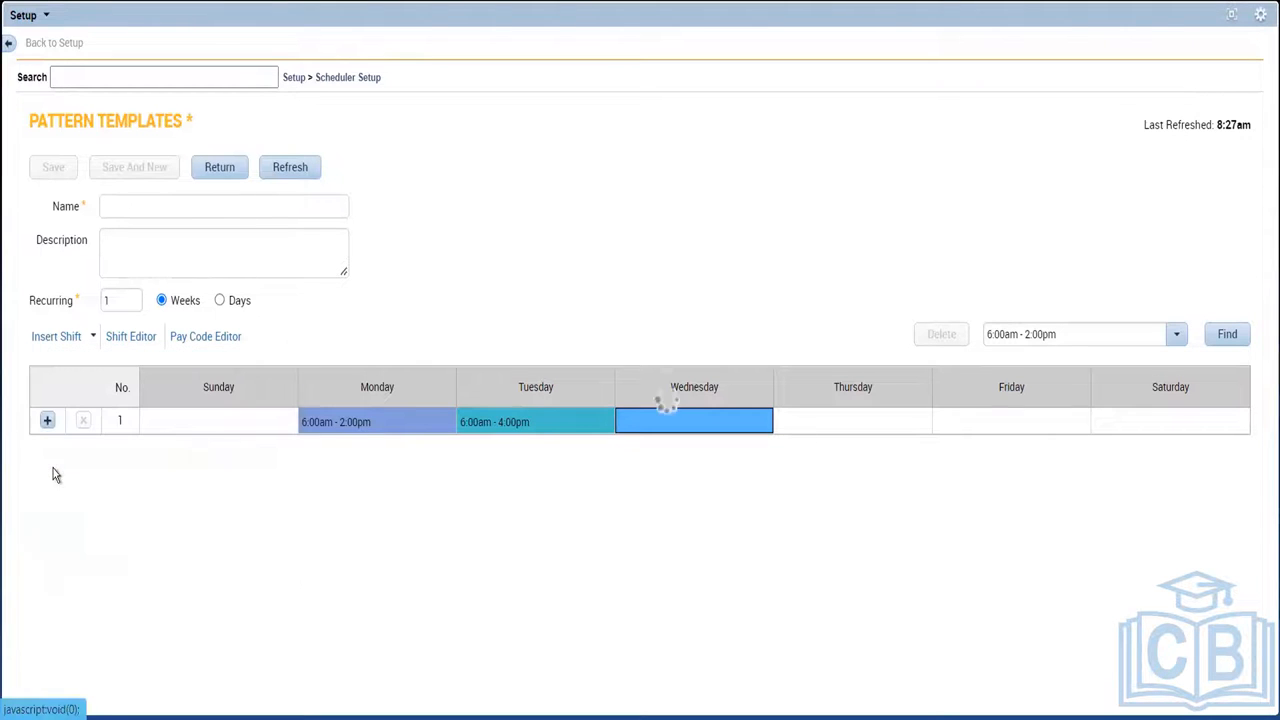
click(544, 570)
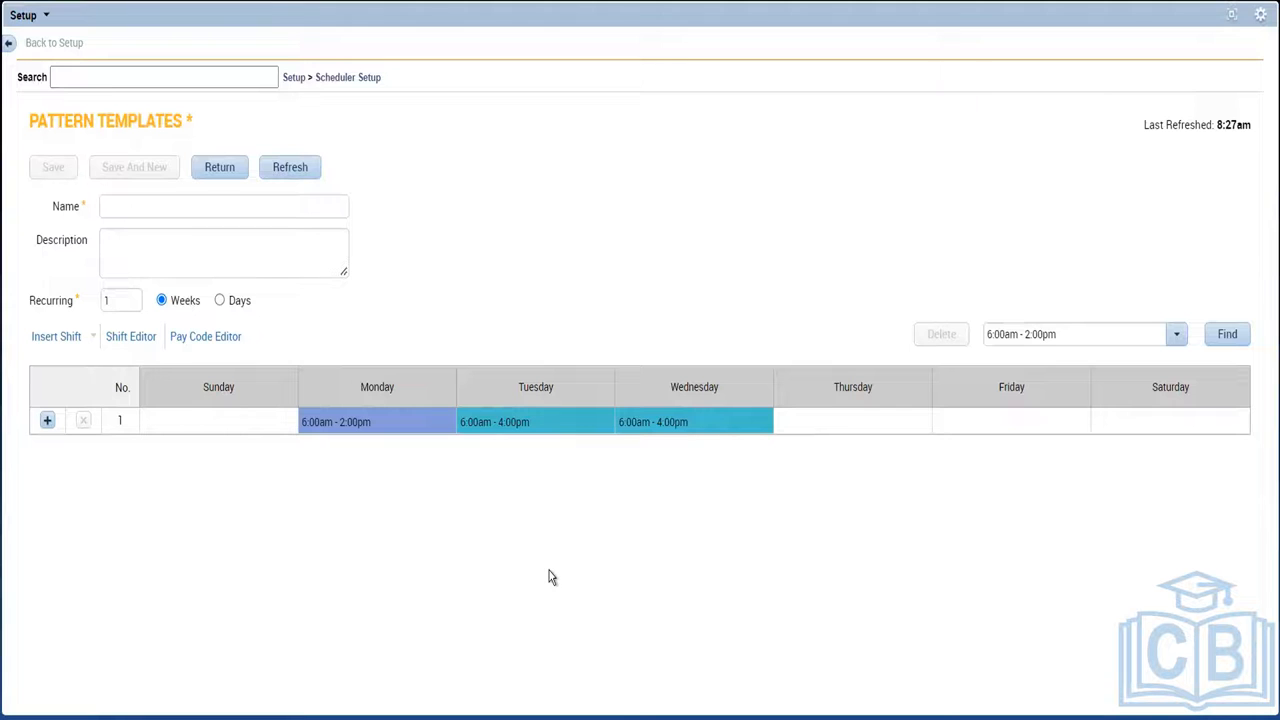
Search the insertable shift templates for "6a" for Thursday, then close the list and reselect Thursday's cell.
click(820, 430)
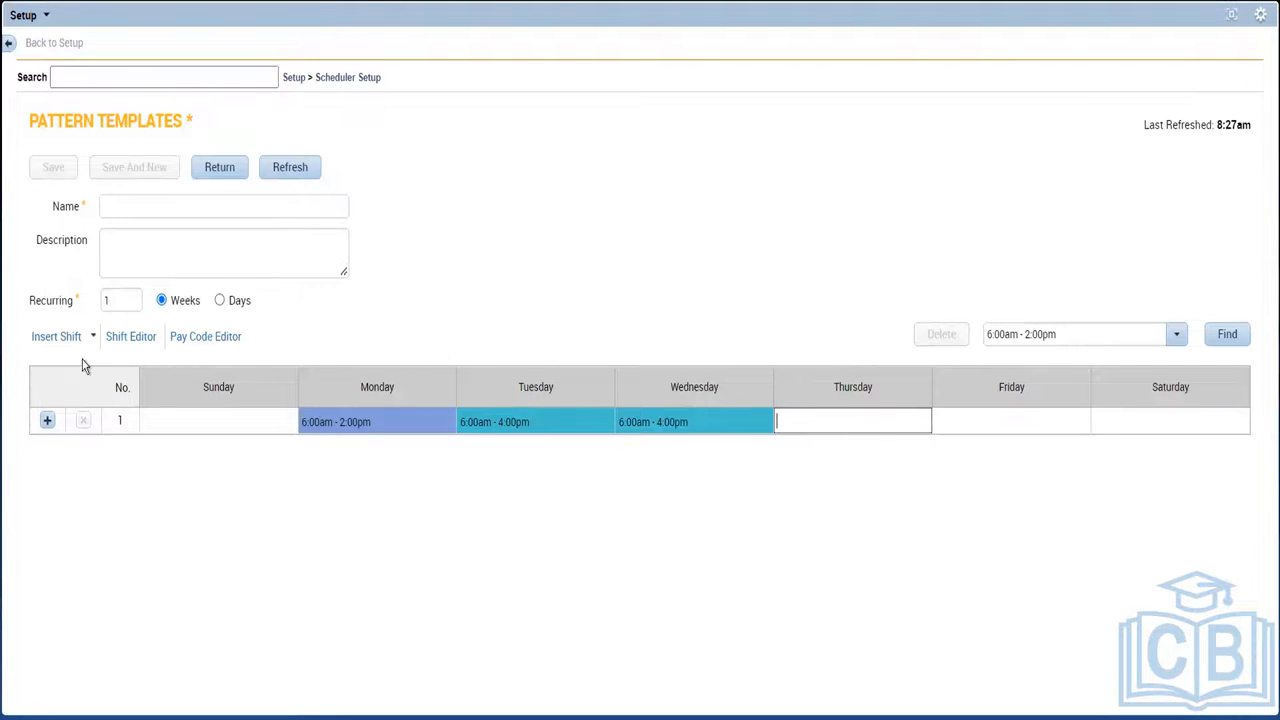
click(66, 339)
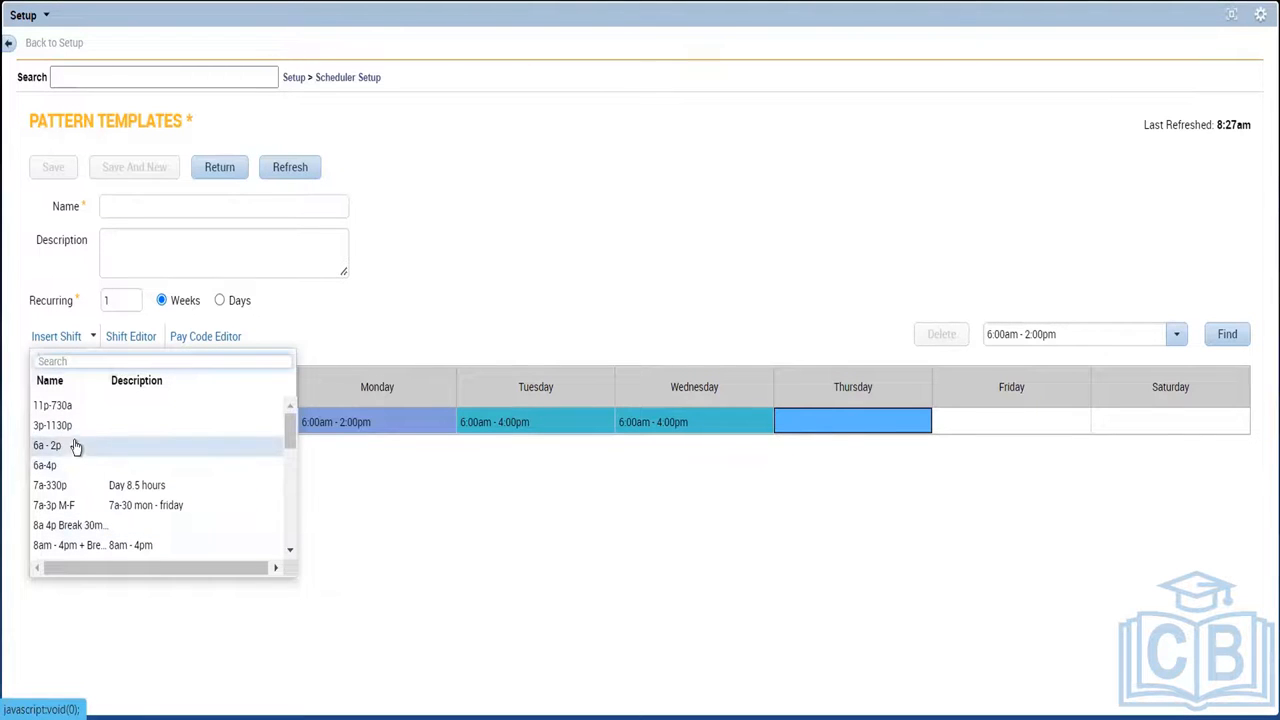
text(6a)
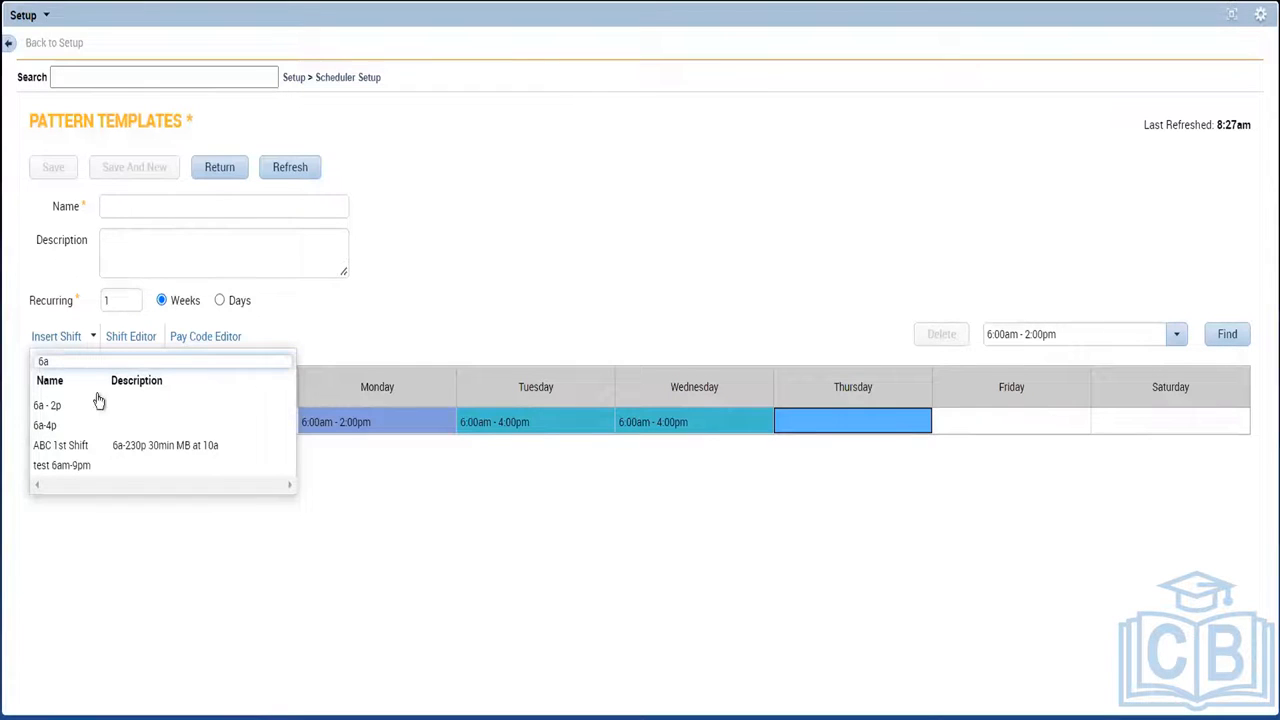
click(406, 331)
click(811, 428)
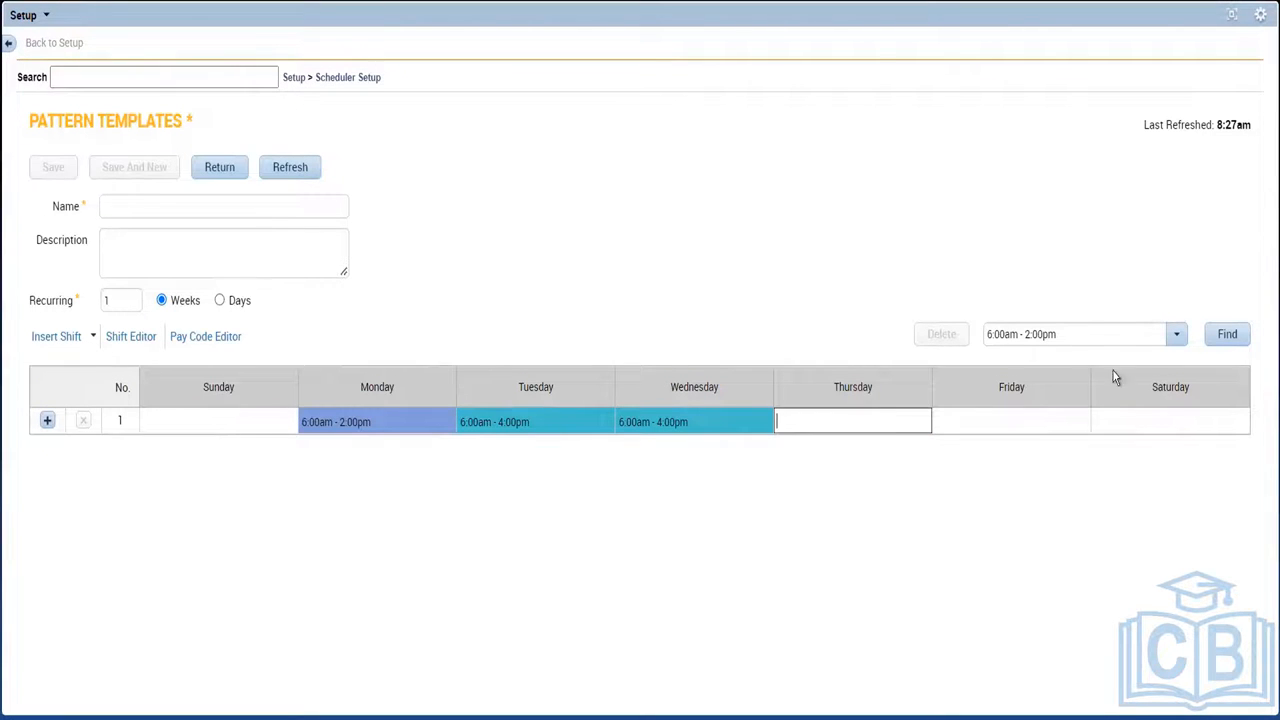
Look through the shifts used in the pattern and the insertable shift templates for one matching Thursday's hours.
click(1170, 340)
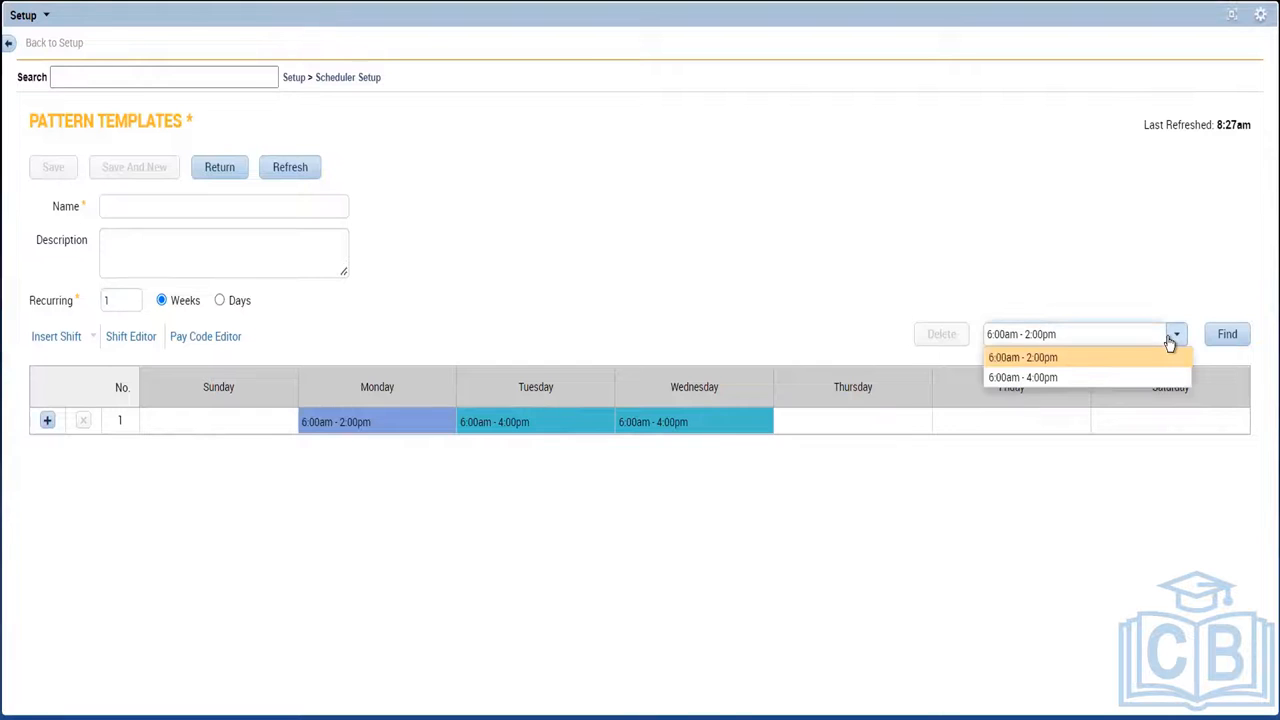
click(1170, 342)
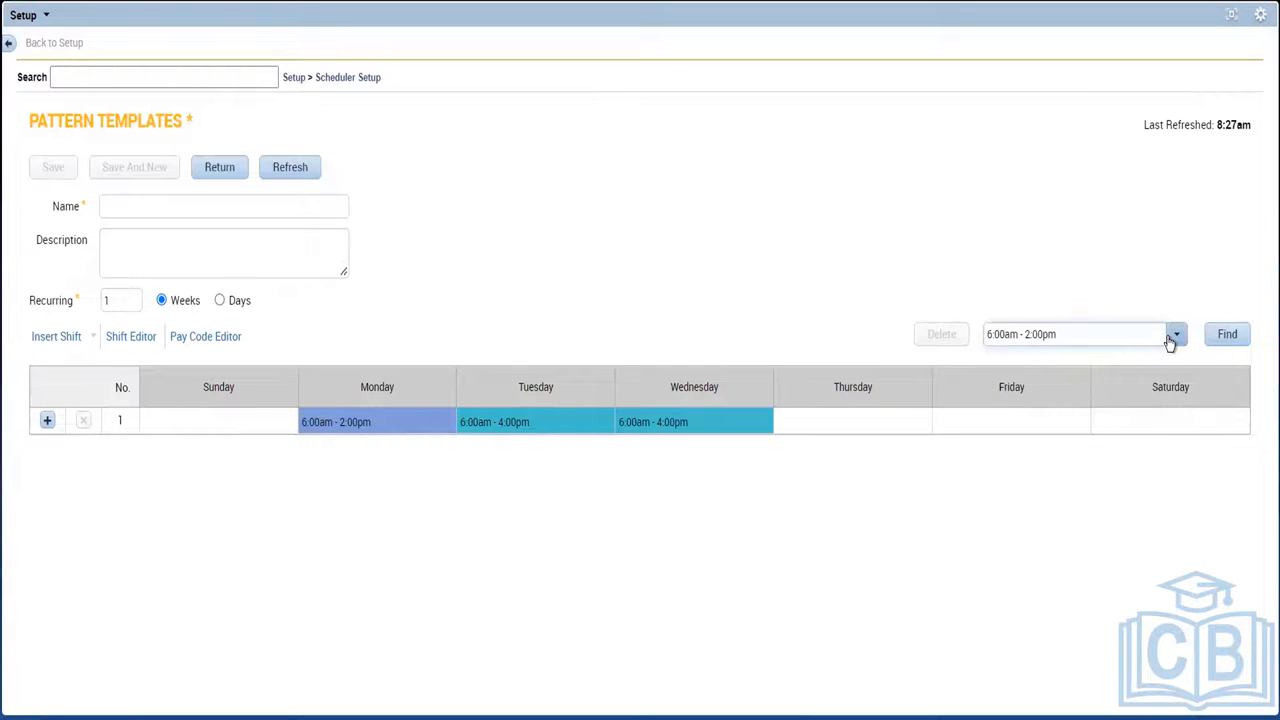
click(60, 340)
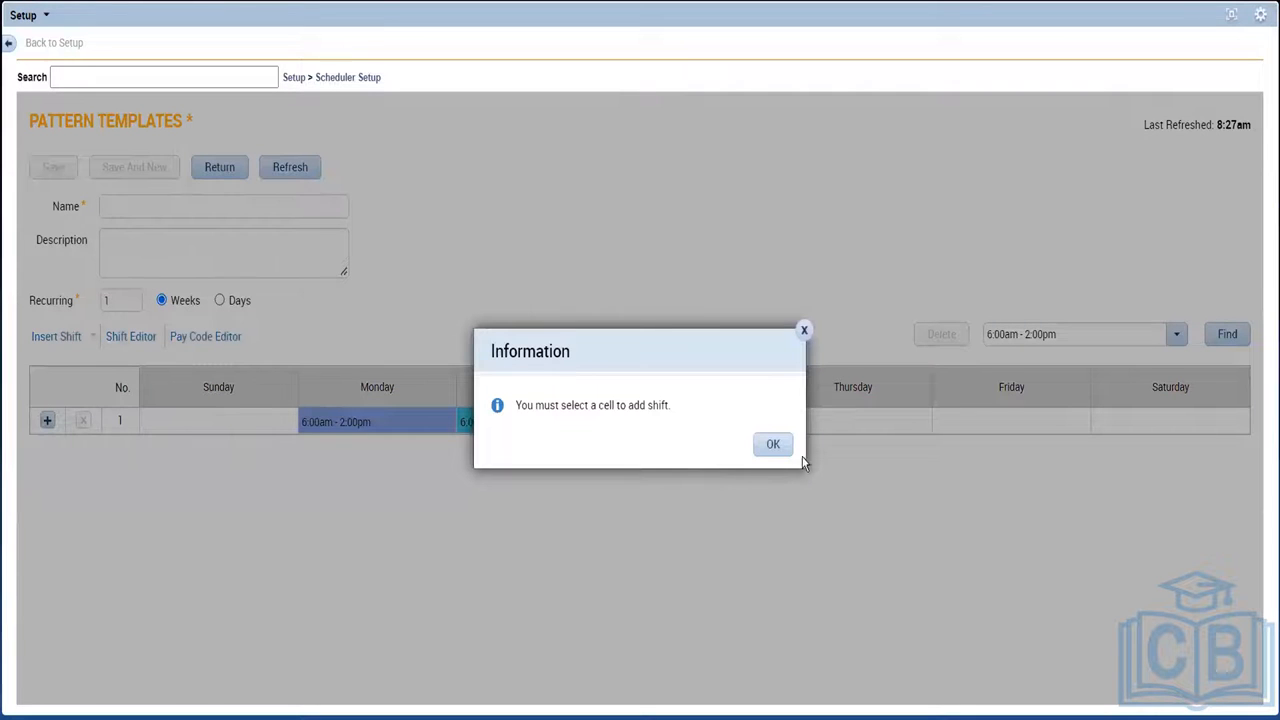
click(775, 446)
click(854, 430)
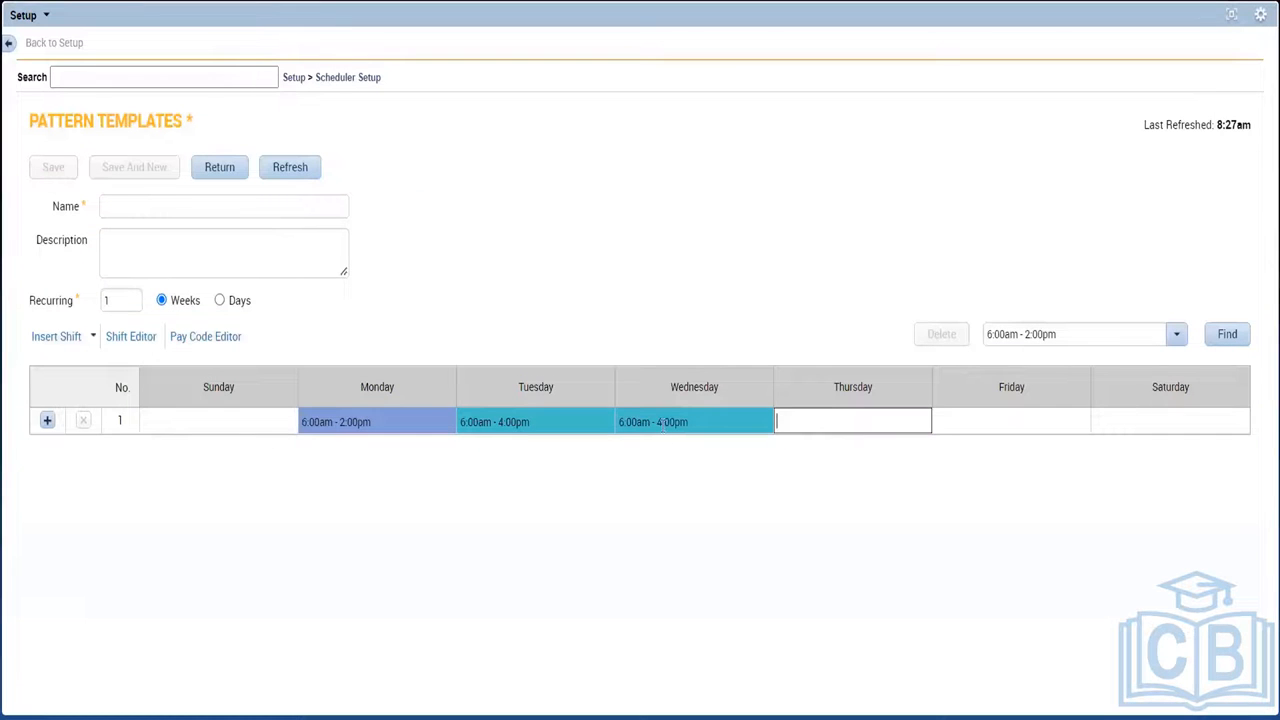
click(72, 338)
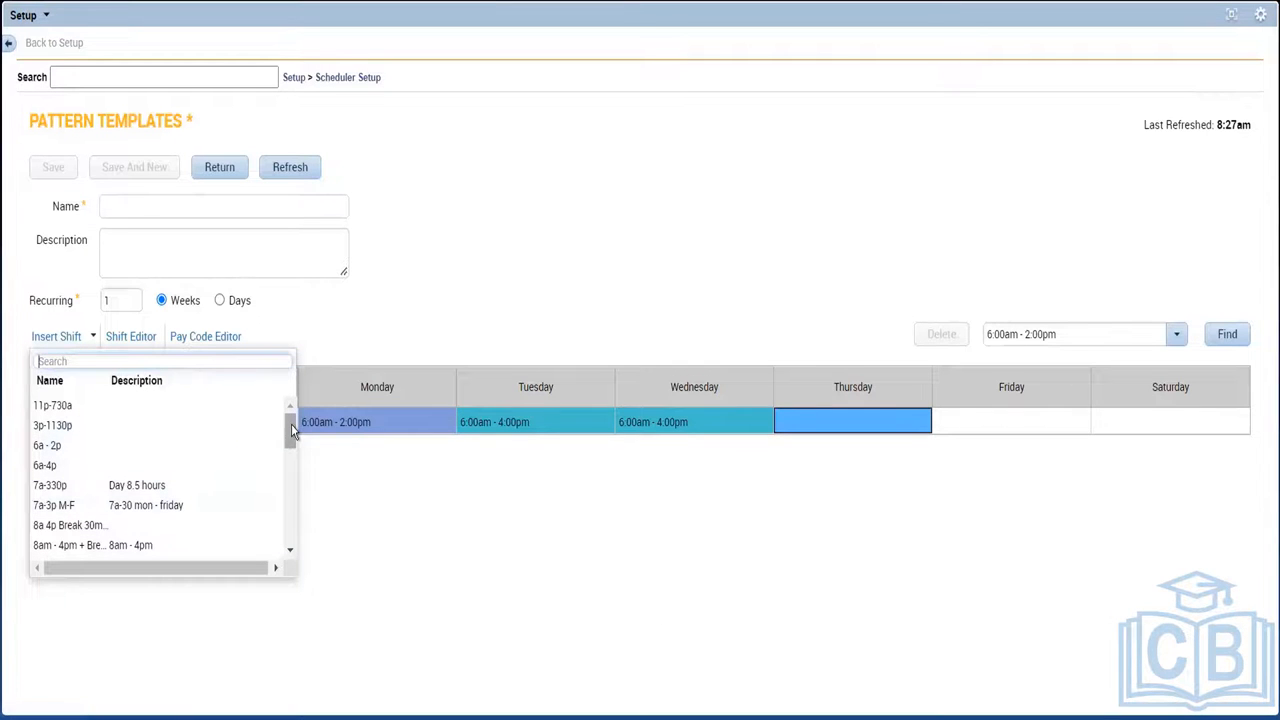
drag(291, 424, 305, 542)
scroll(286, 478, up, 10)
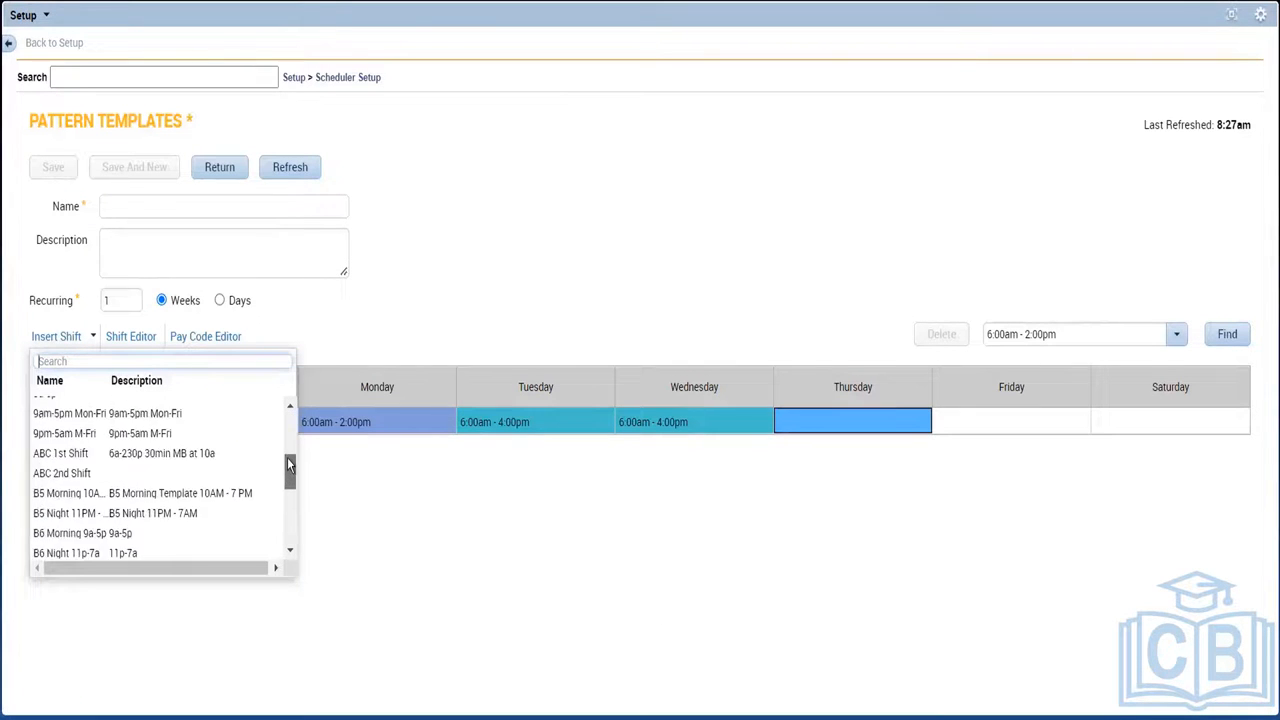
drag(283, 425, 285, 385)
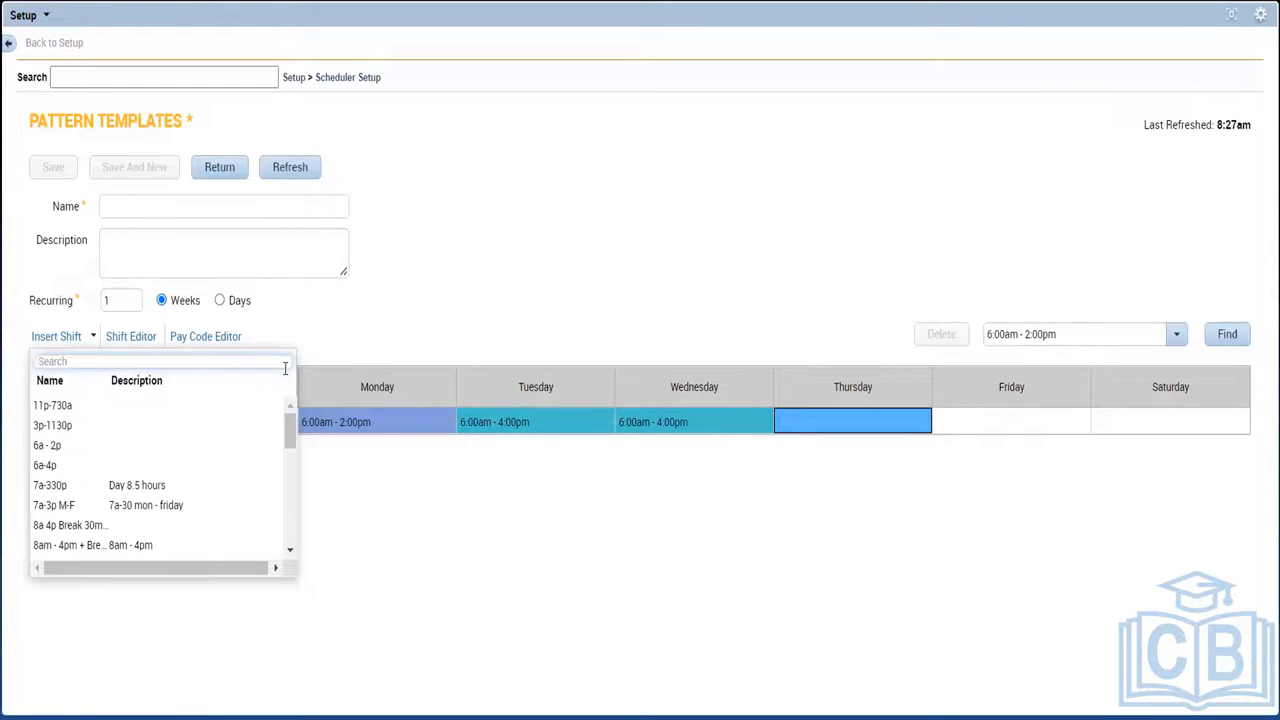
click(421, 543)
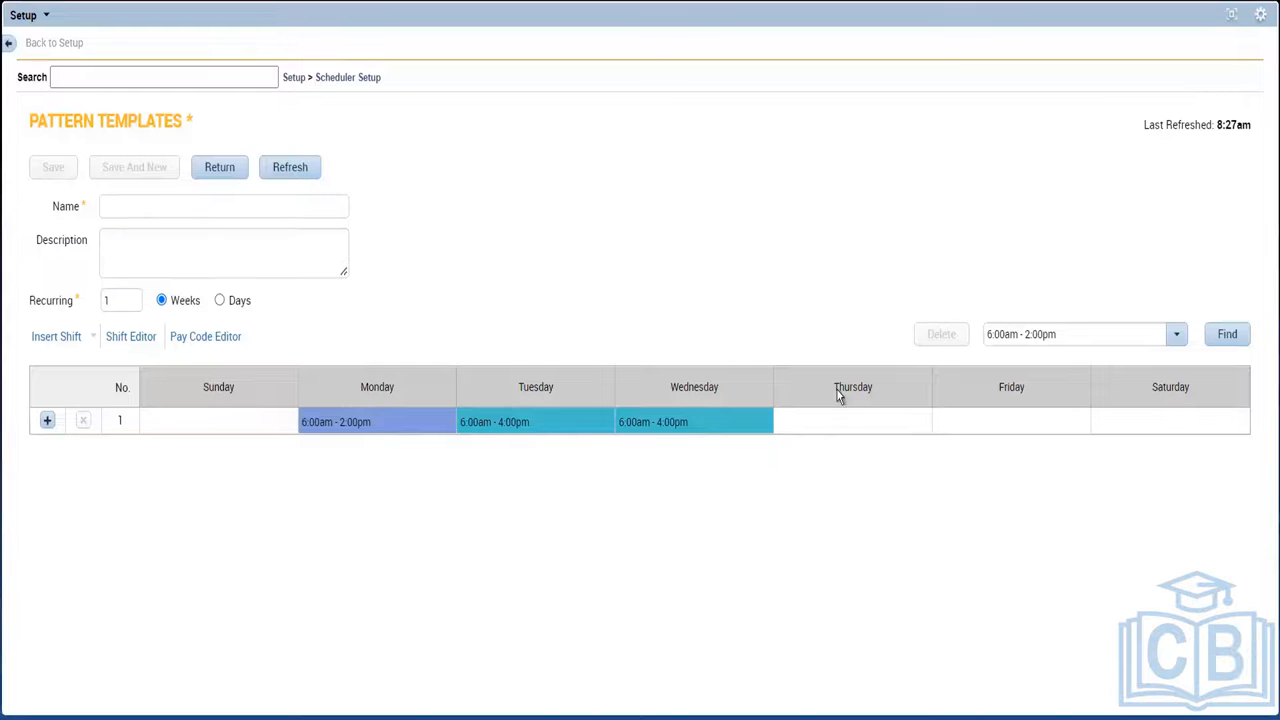
Enter a 6a-11p shift directly in the Thursday cell of the pattern.
click(833, 420)
click(833, 419)
text(6a-11p)
key(Return)
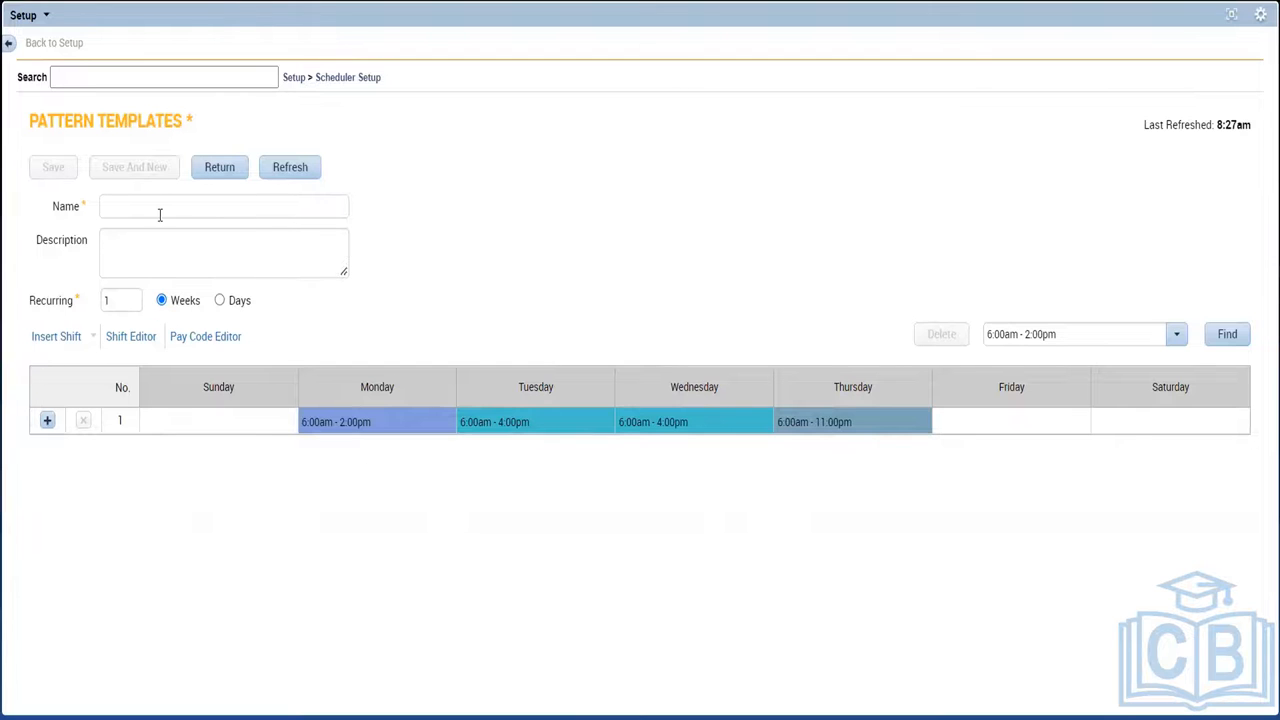
click(256, 204)
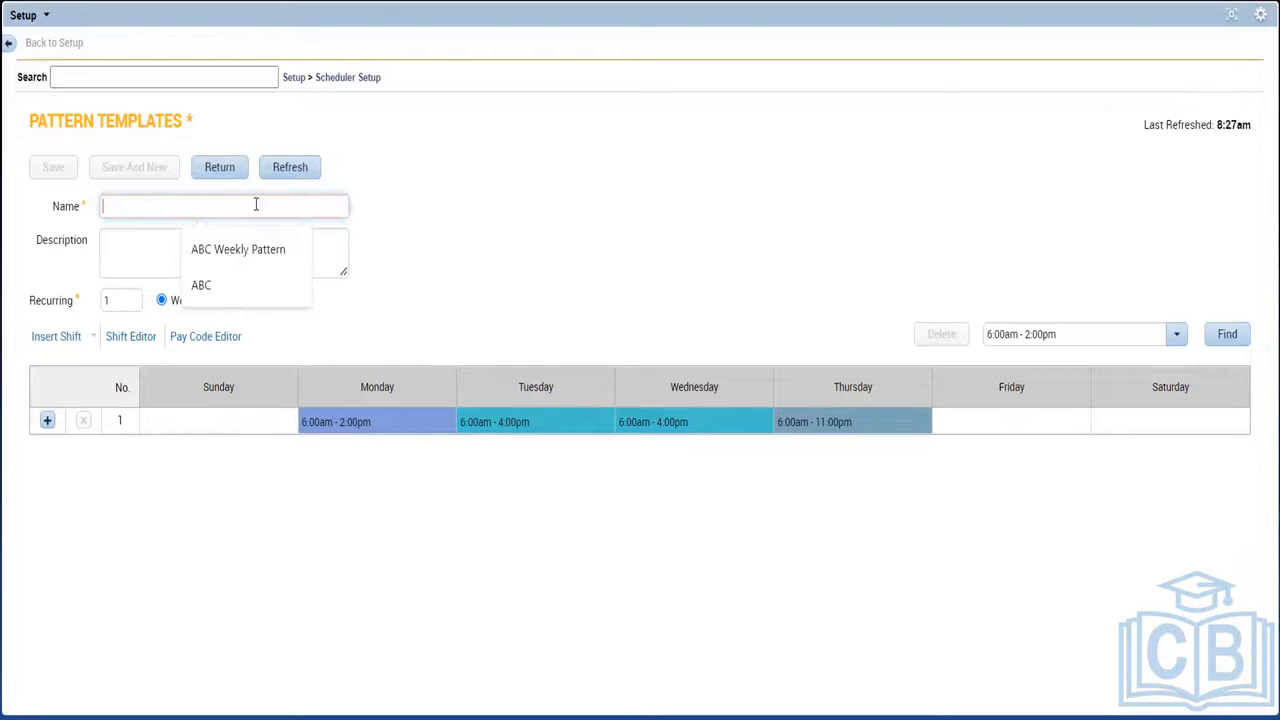
text(Chic)
text(ago)
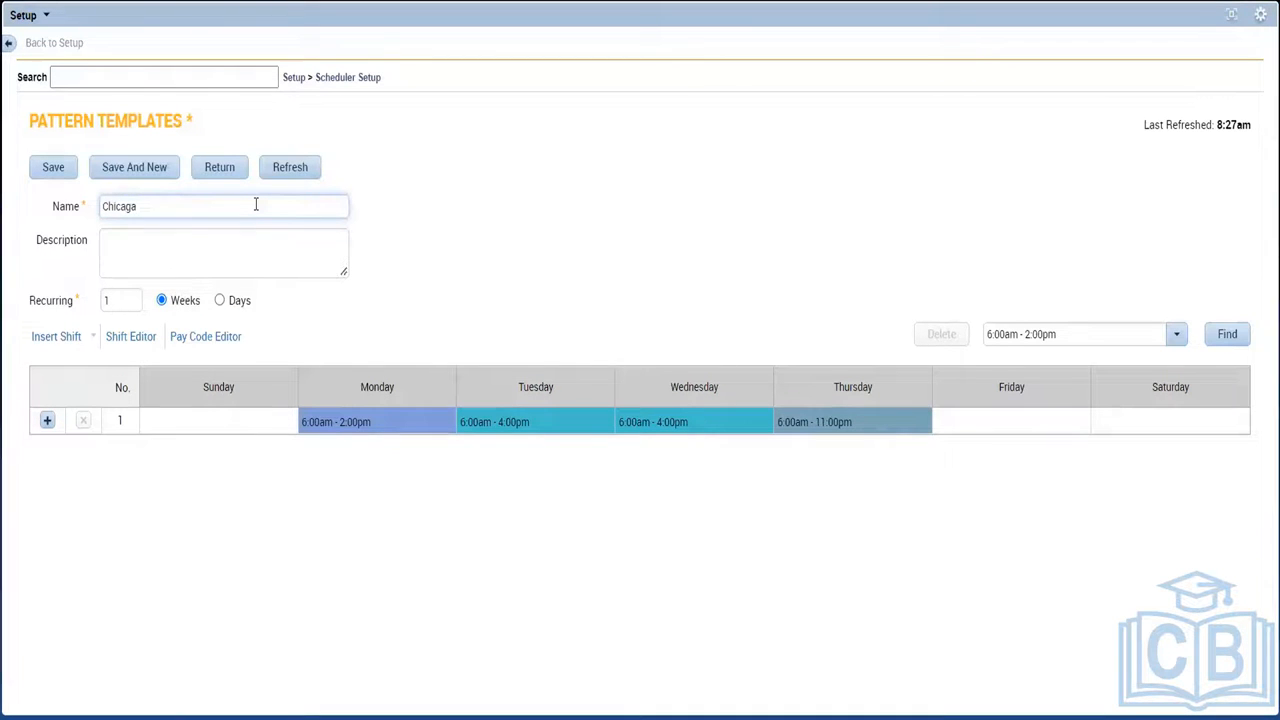
text(_)
text(l)
text(an)
text(itor)
text(_)
key(BackSpace)
key(BackSpace)
key(BackSpace)
key(BackSpace)
key(BackSpace)
key(BackSpace)
key(BackSpace)
key(BackSpace)
key(BackSpace)
key(BackSpace)
key(BackSpace)
key(BackSpace)
key(BackSpace)
key(BackSpace)
key(BackSpace)
key(BackSpace)
Name the pattern template "Mon_Thur_Janitor_Chicago".
text(Mon_Thurs)
key(BackSpace)
text(_6a)
text(_2p Mo)
text(_6)
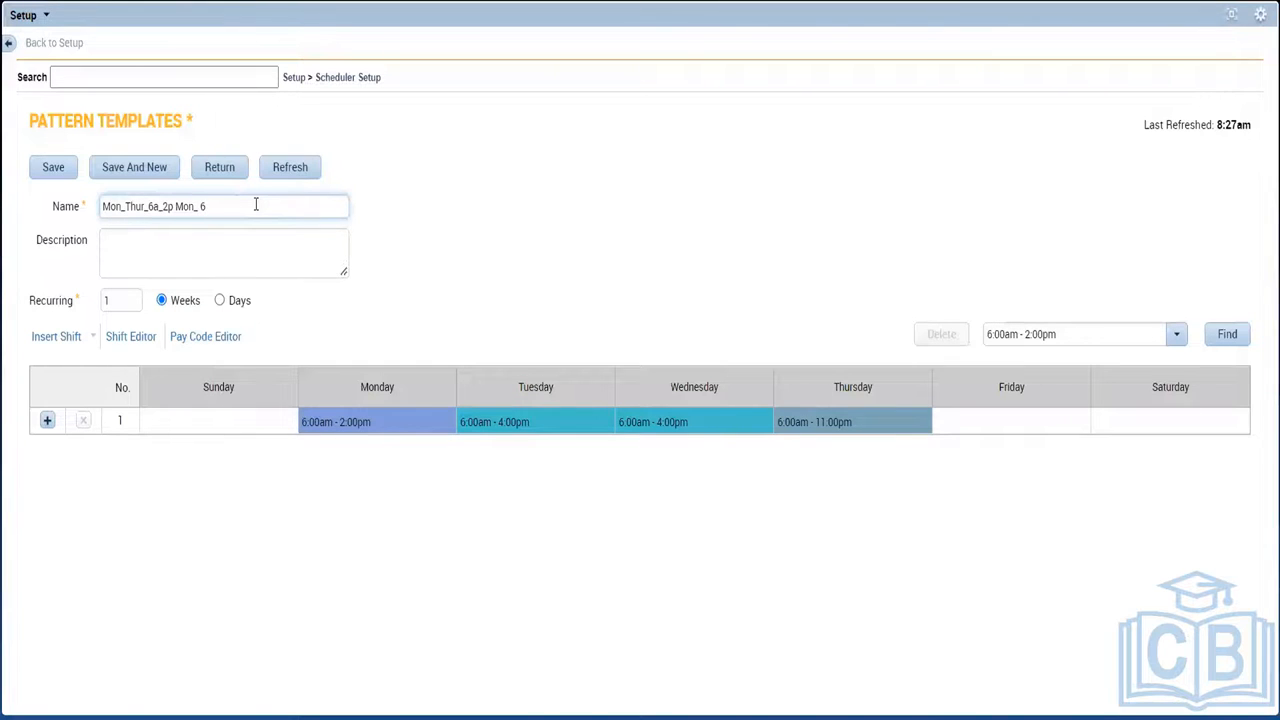
text(a)
key(BackSpace)
key(BackSpace)
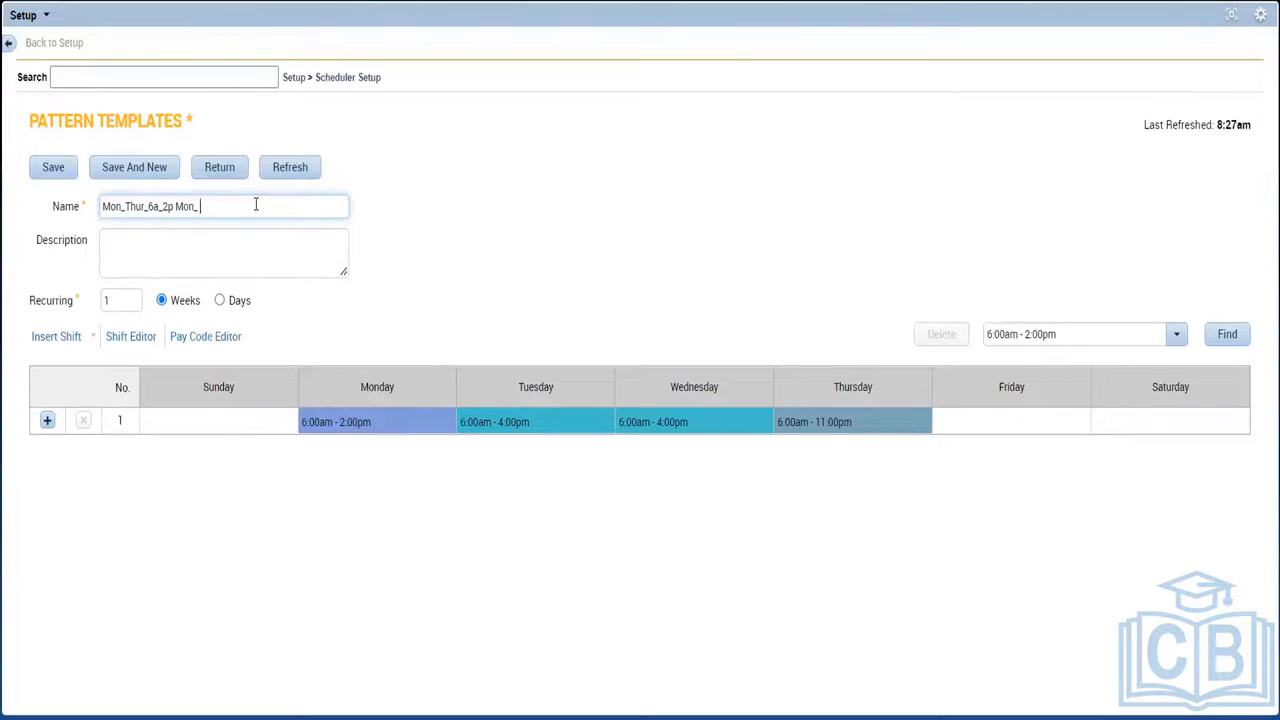
text(4p_tue)
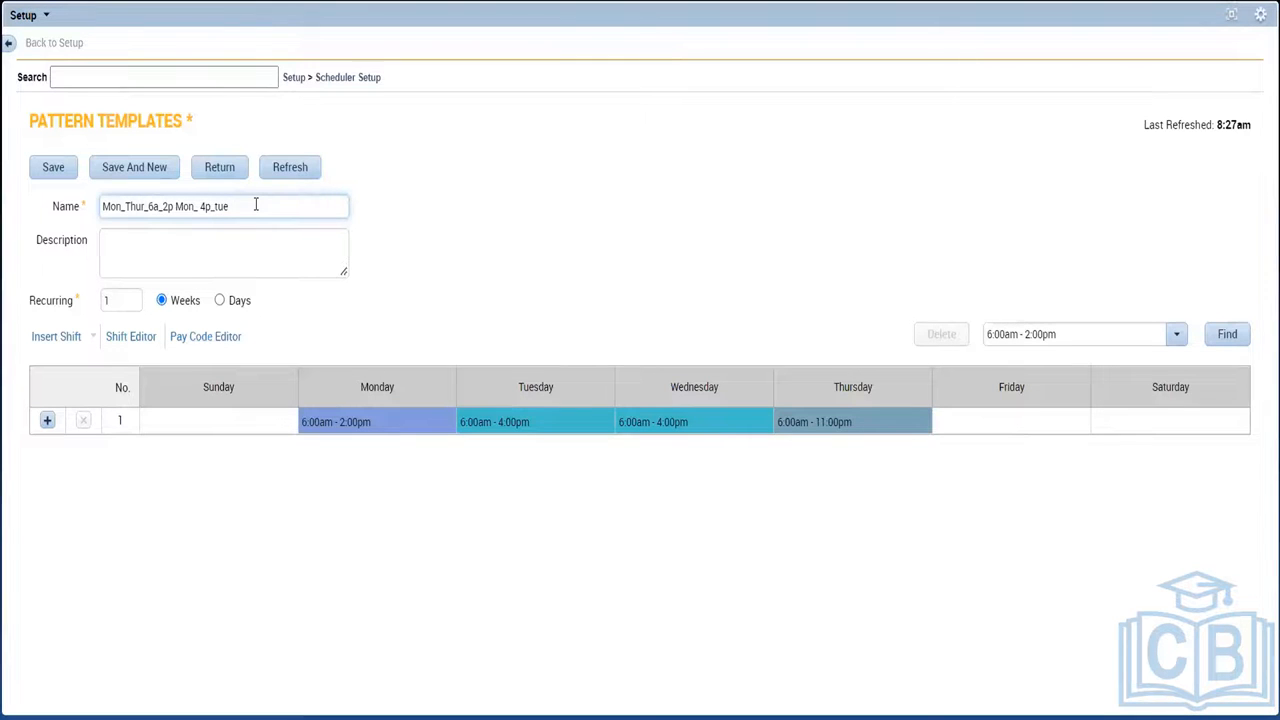
text(-wed)
key(Left)
key(Left)
key(Left)
key(BackSpace)
text(+)
key(BackSpace)
text(_)
key(BackSpace)
key(BackSpace)
key(BackSpace)
key(Left)
key(Left)
key(Left)
key(Left)
key(BackSpace)
key(BackSpace)
key(BackSpace)
key(BackSpace)
key(BackSpace)
key(BackSpace)
key(BackSpace)
key(BackSpace)
key(BackSpace)
key(BackSpace)
key(BackSpace)
key(BackSpace)
key(BackSpace)
key(BackSpace)
key(BackSpace)
key(BackSpace)
key(BackSpace)
key(BackSpace)
key(BackSpace)
key(BackSpace)
text(ur_Janitor_Chicago)
click(440, 200)
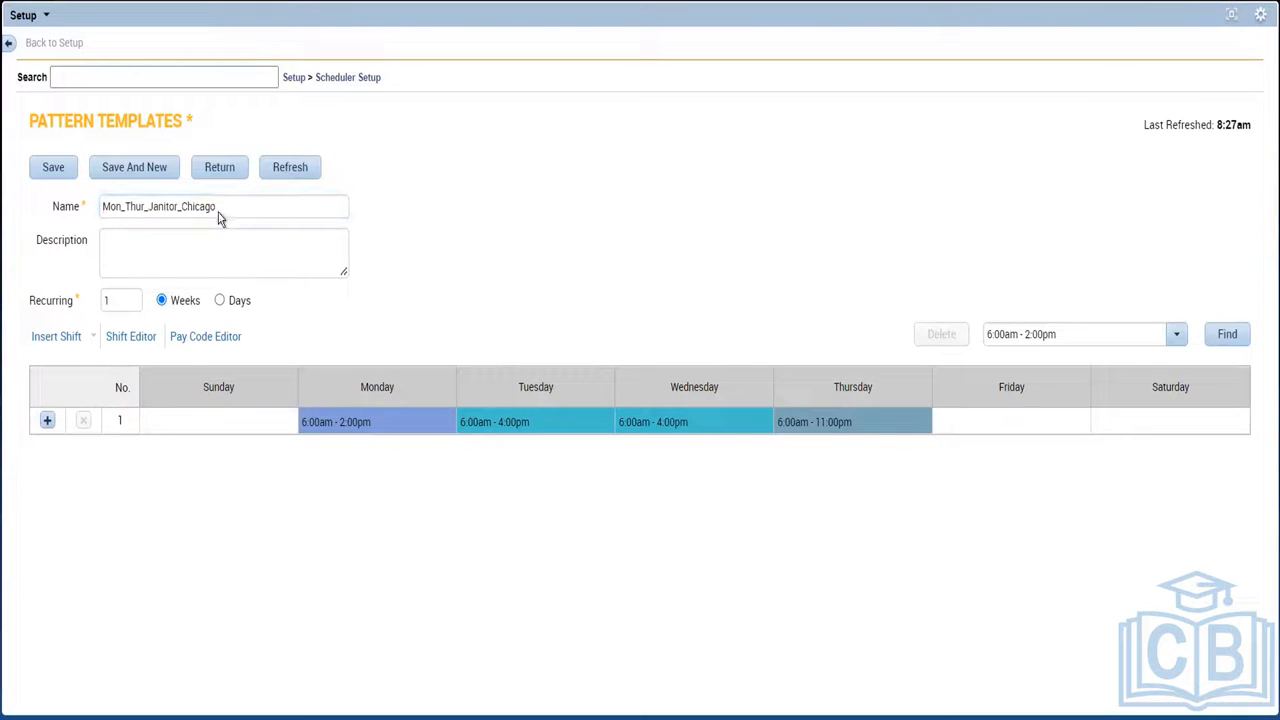
Copy the pattern template's name into the Notepad notes below the shift times and return to the template.
drag(226, 206, 72, 212)
key(ctrl+c)
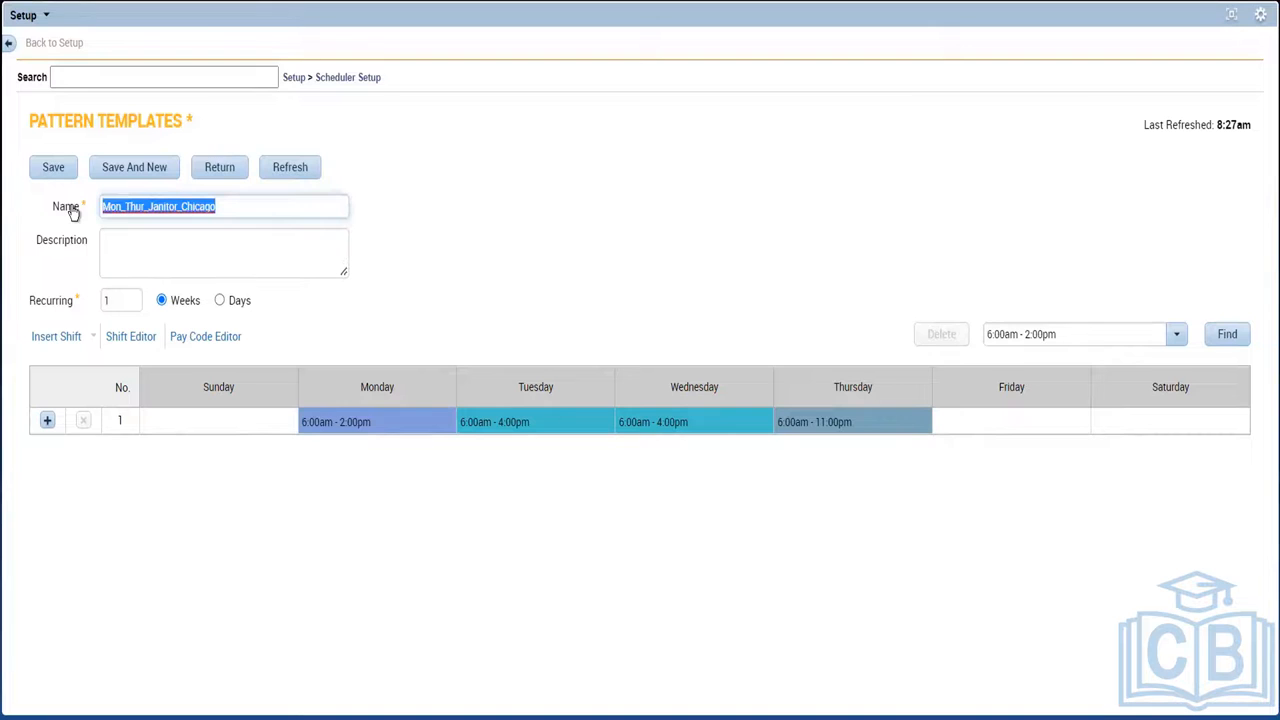
key(alt+Tab)
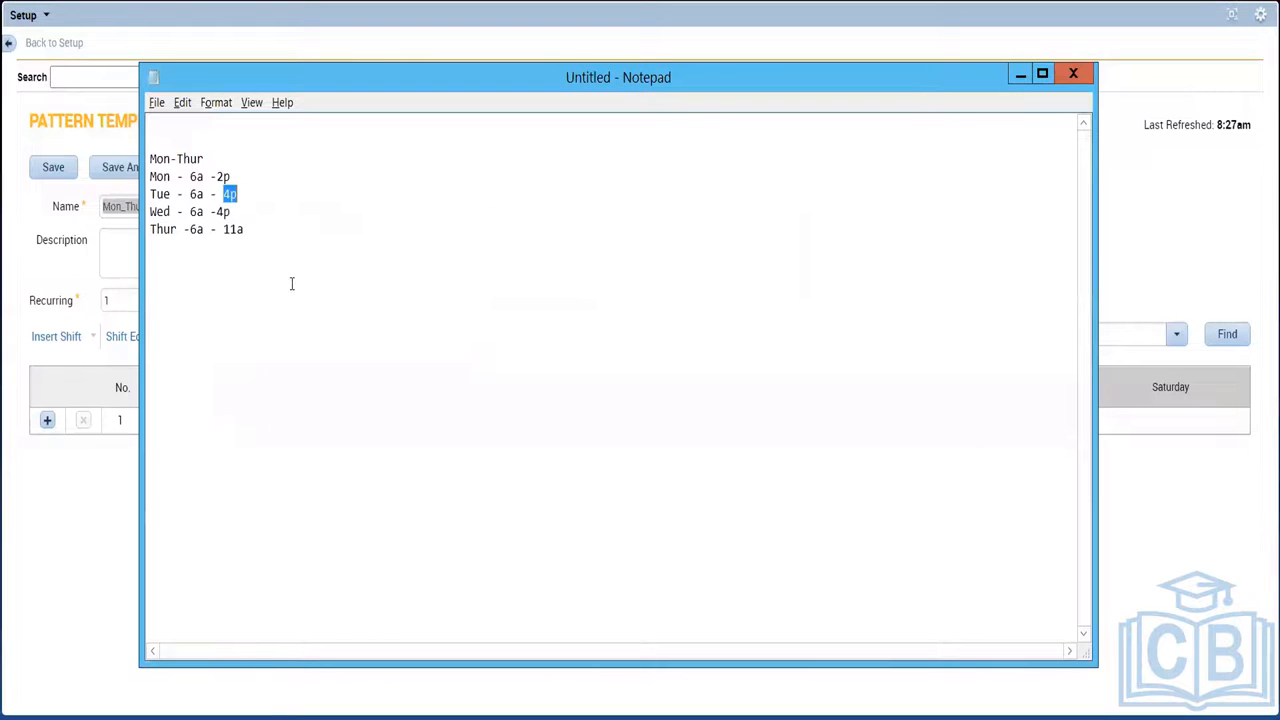
click(292, 284)
key(Return)
key(Return)
key(ctrl+v)
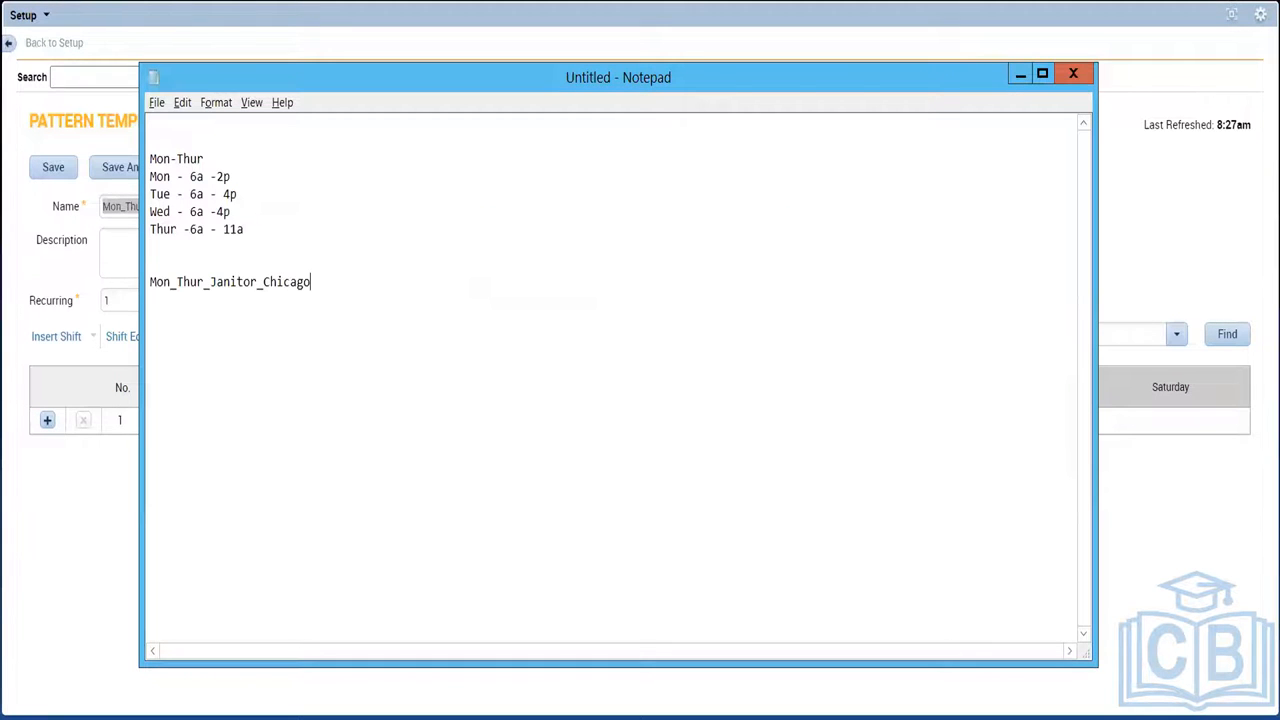
click(1028, 77)
Save the pattern template, restore the Setup widget to its normal size and switch to Schedules.
click(51, 168)
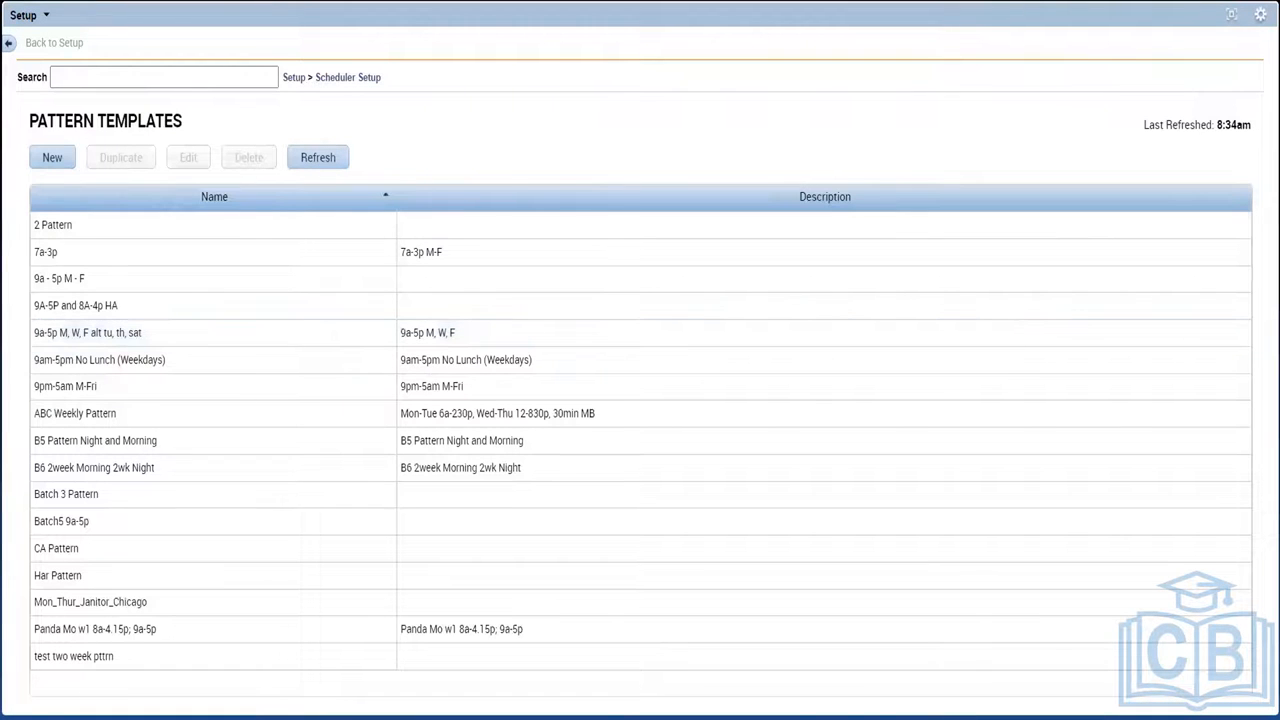
click(1231, 16)
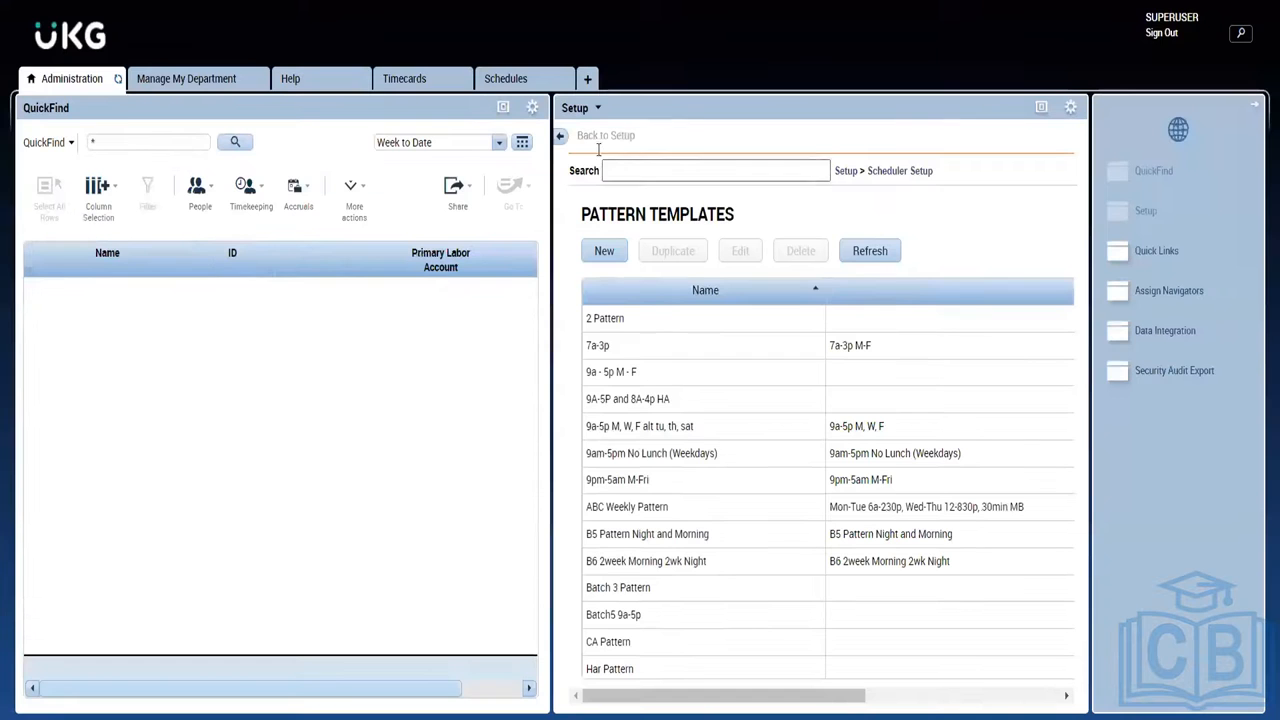
click(520, 82)
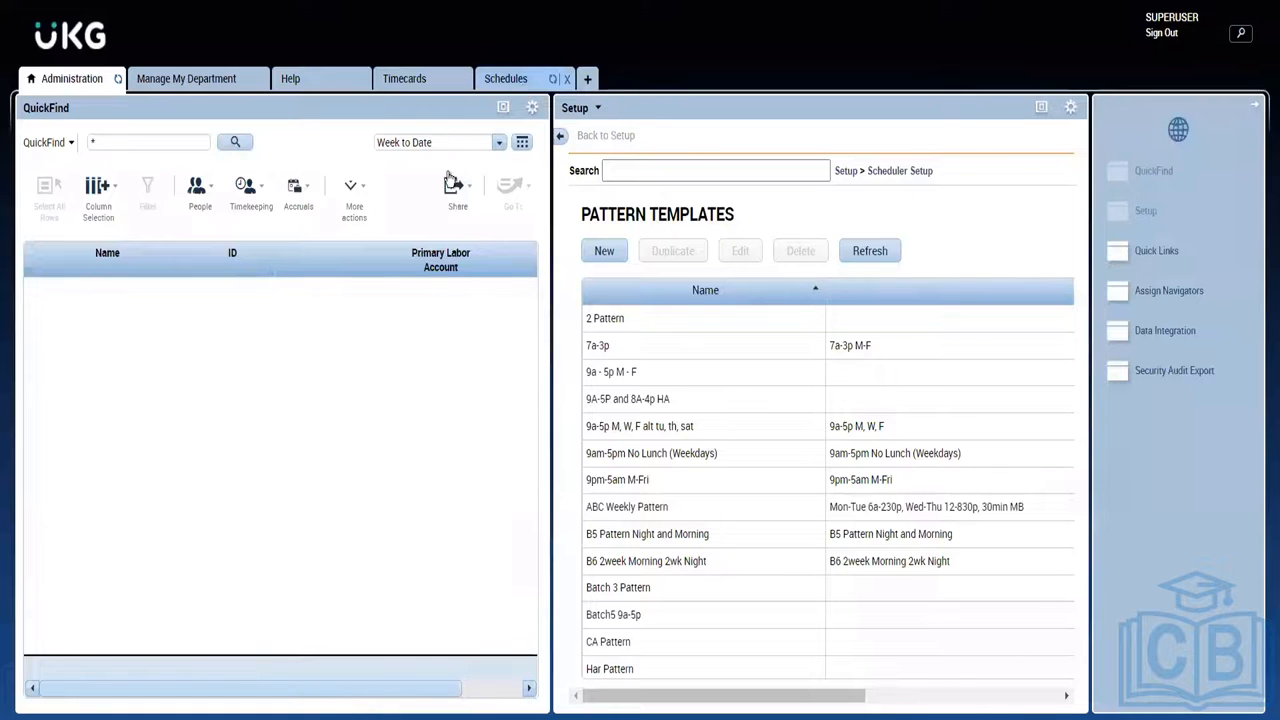
Open a Schedule Pattern for the listed employee and set its anchor date to 10/09/2022.
mouse_move(362, 317)
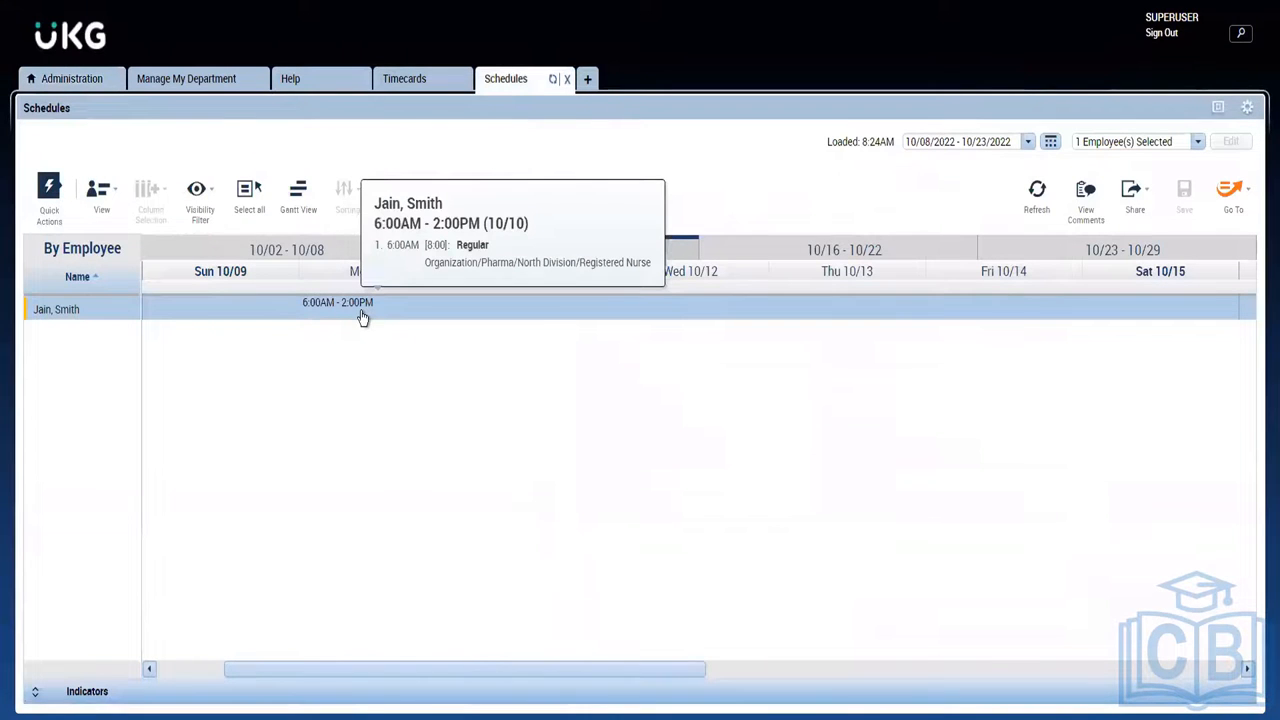
right_click(97, 318)
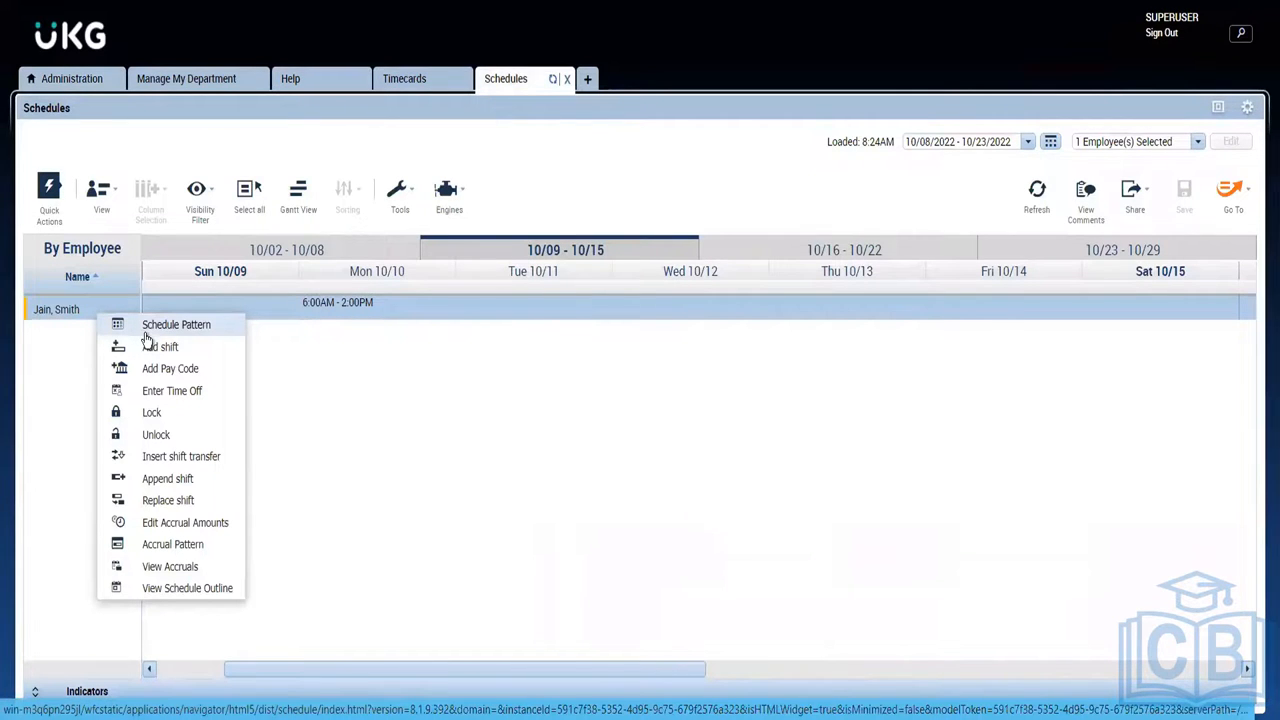
click(146, 333)
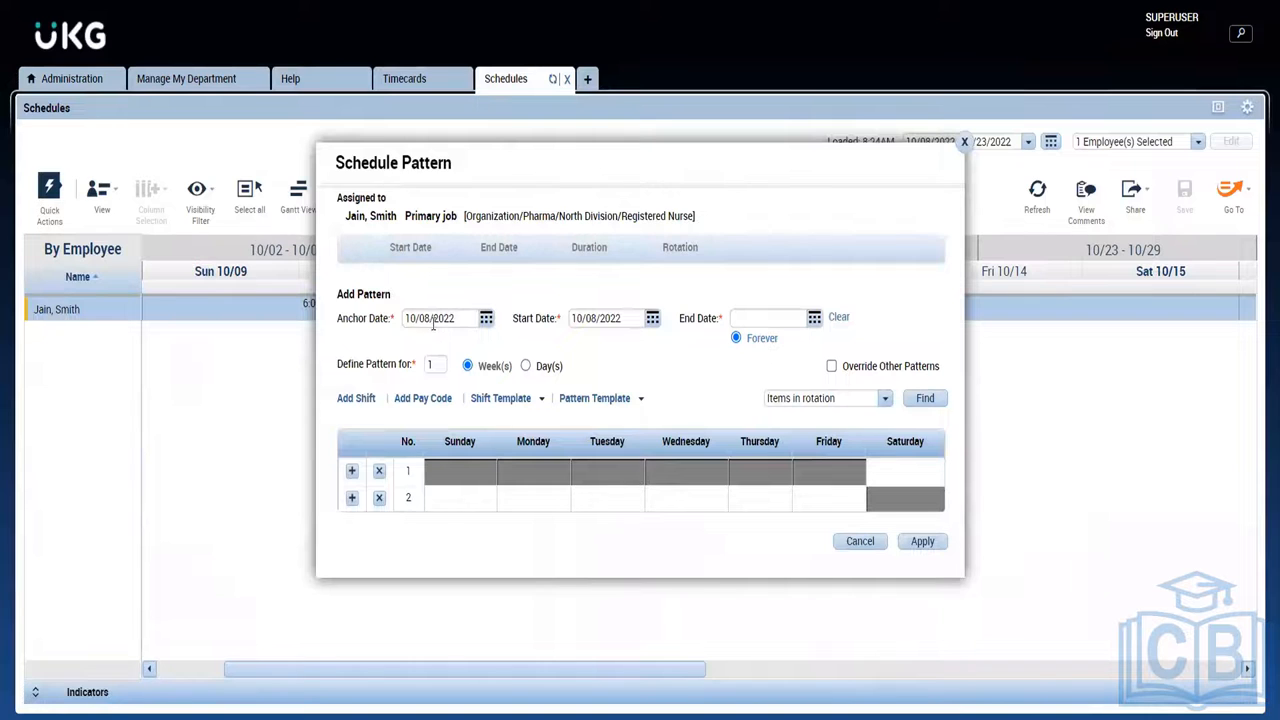
click(485, 320)
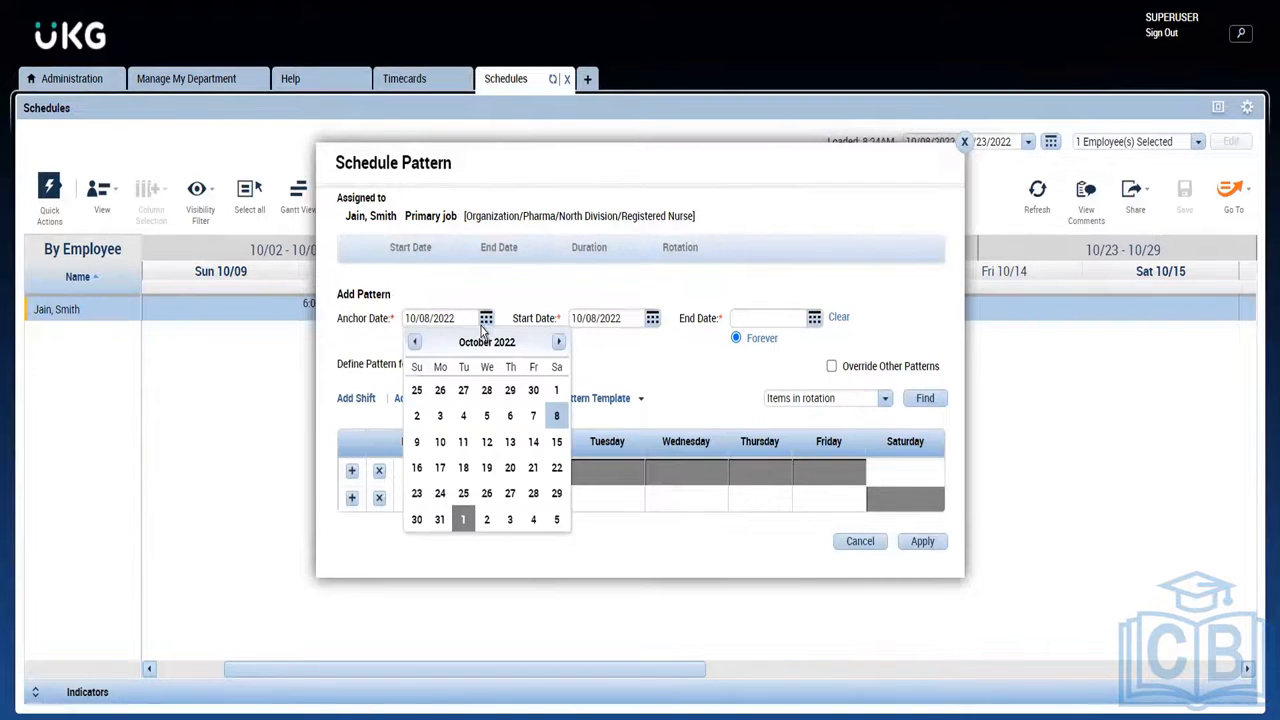
click(416, 447)
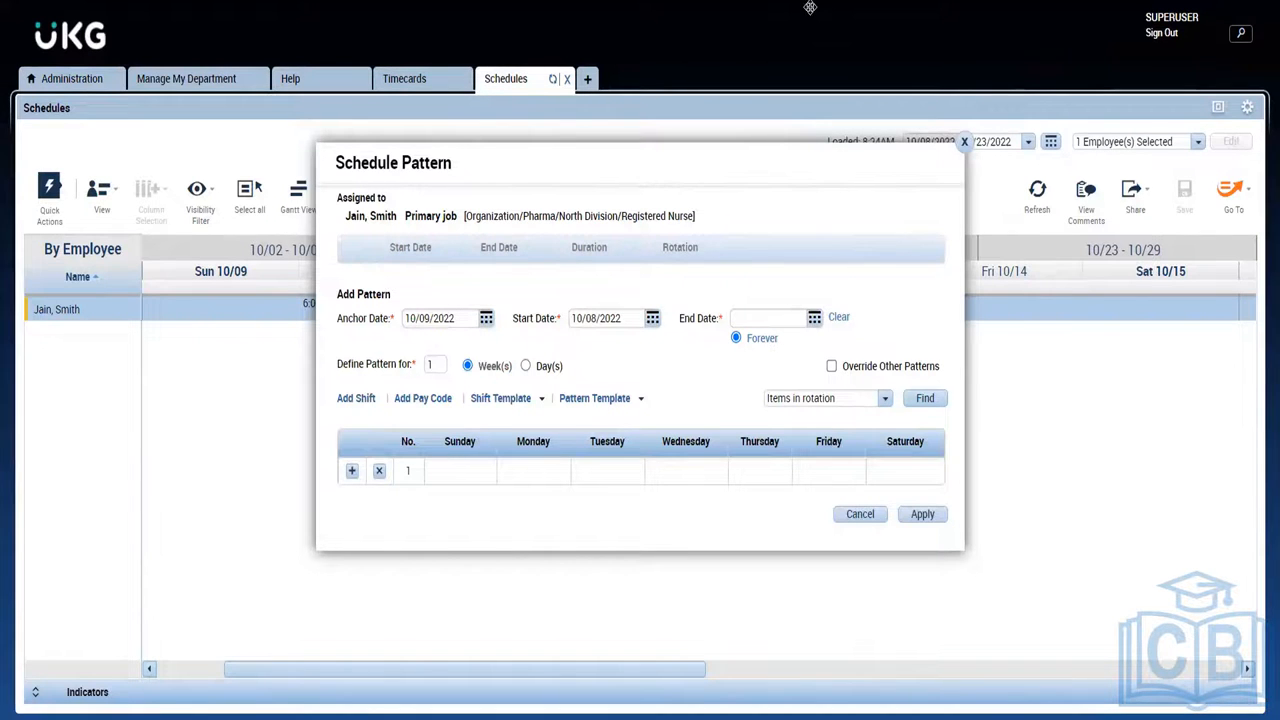
Set the schedule pattern's start date to 10/10/2022 and its end date to 11/30/2022.
drag(810, 8, 788, 66)
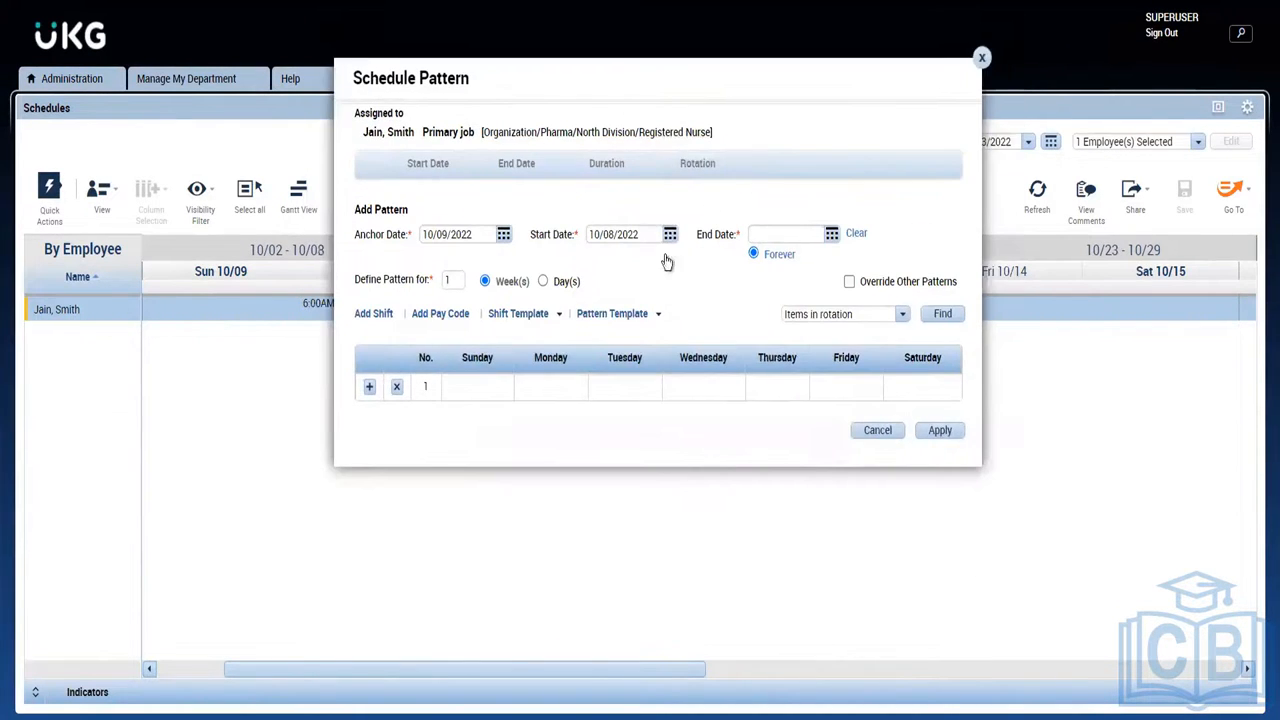
drag(717, 83, 751, 191)
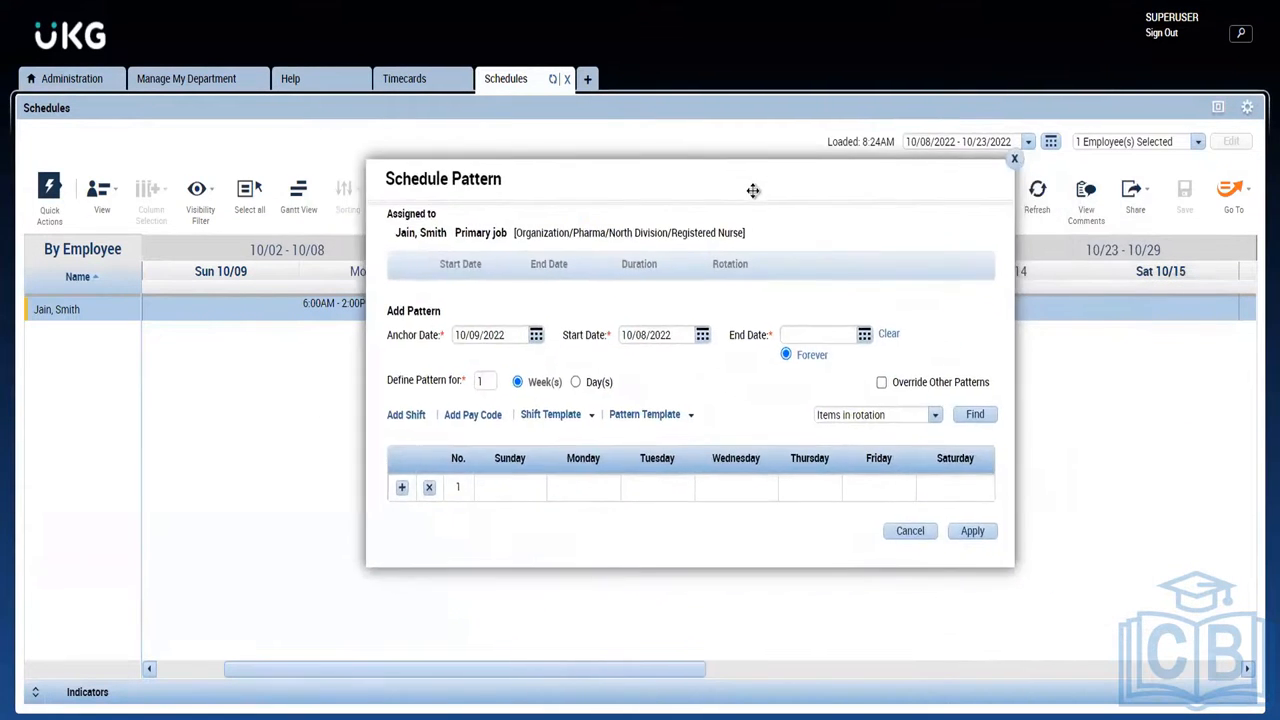
click(702, 336)
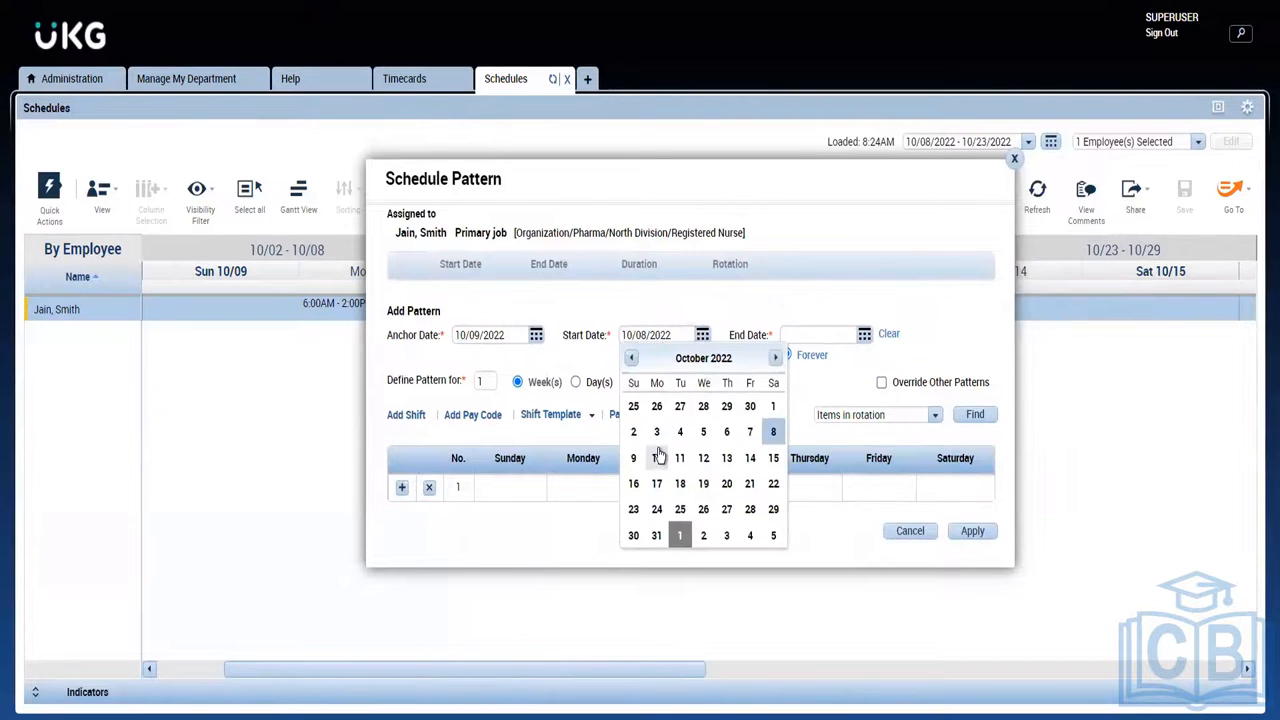
click(657, 457)
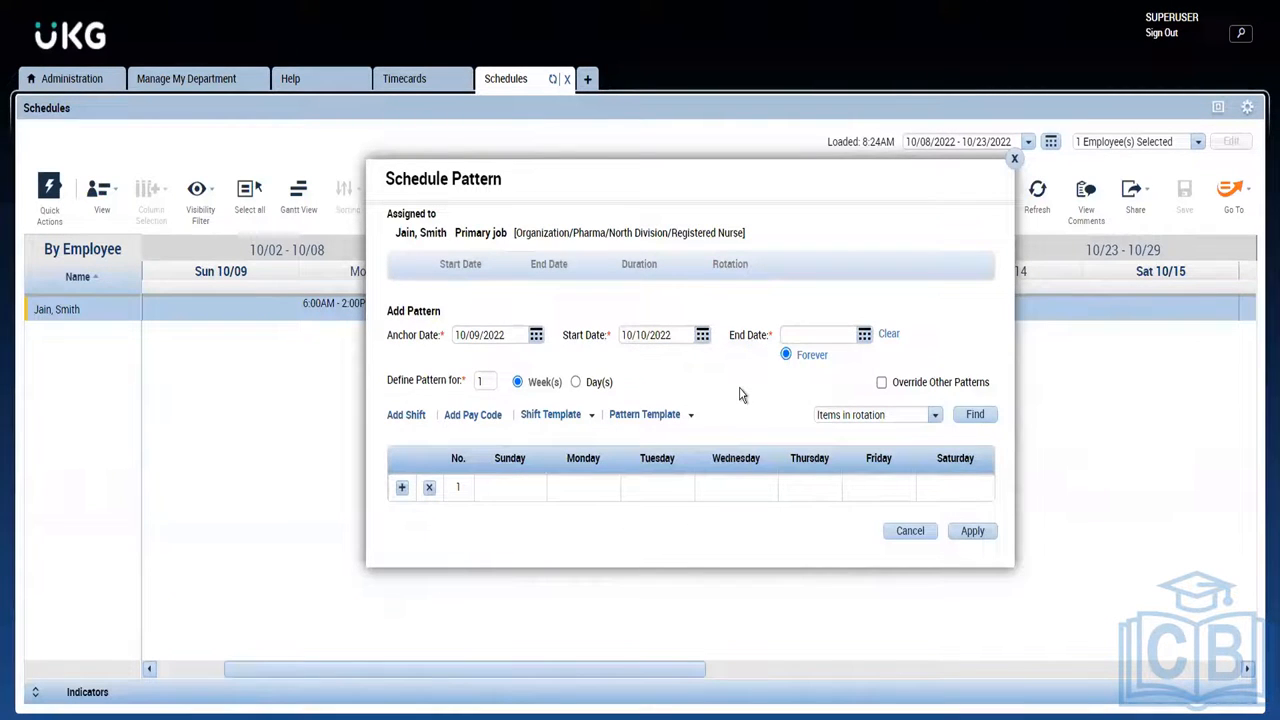
click(863, 338)
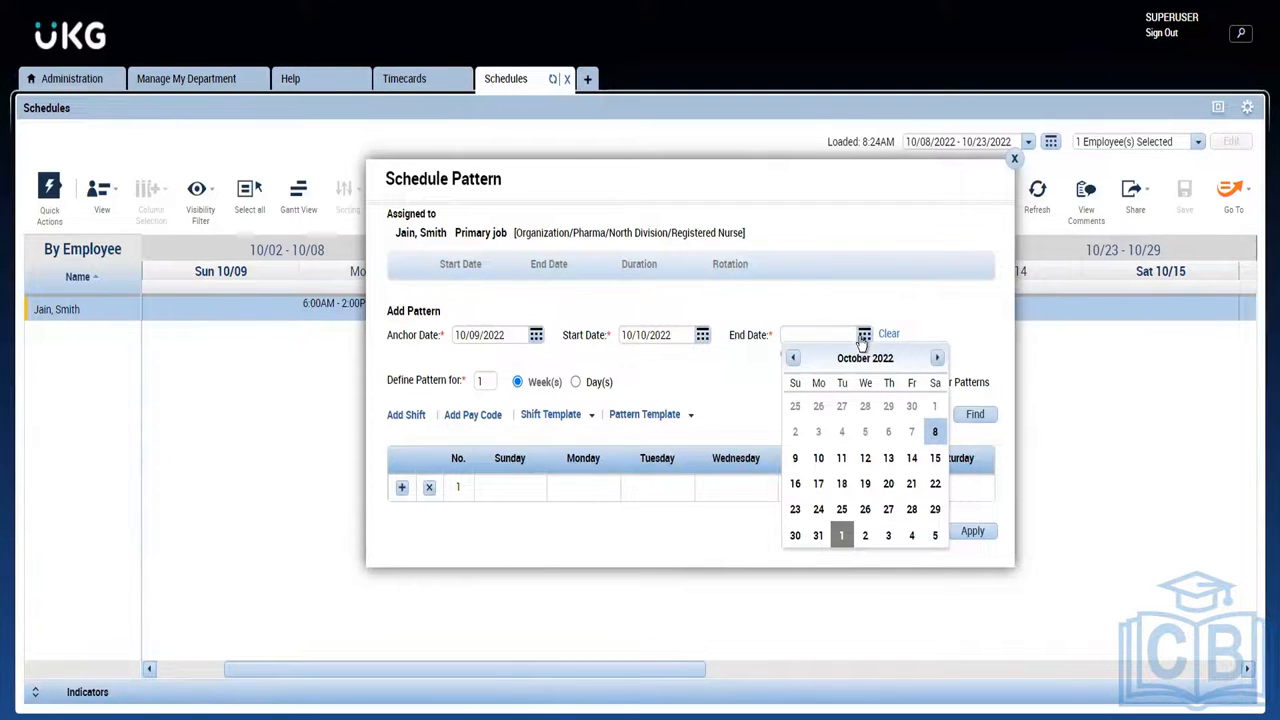
click(937, 360)
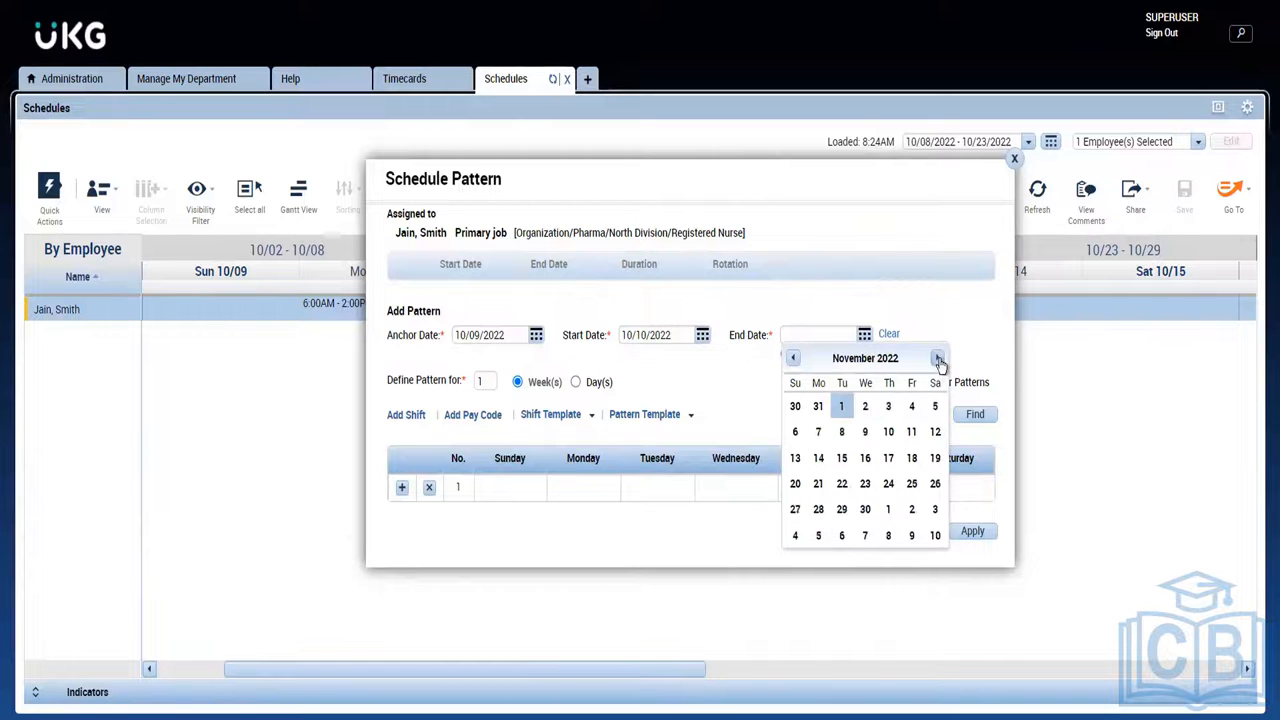
click(865, 509)
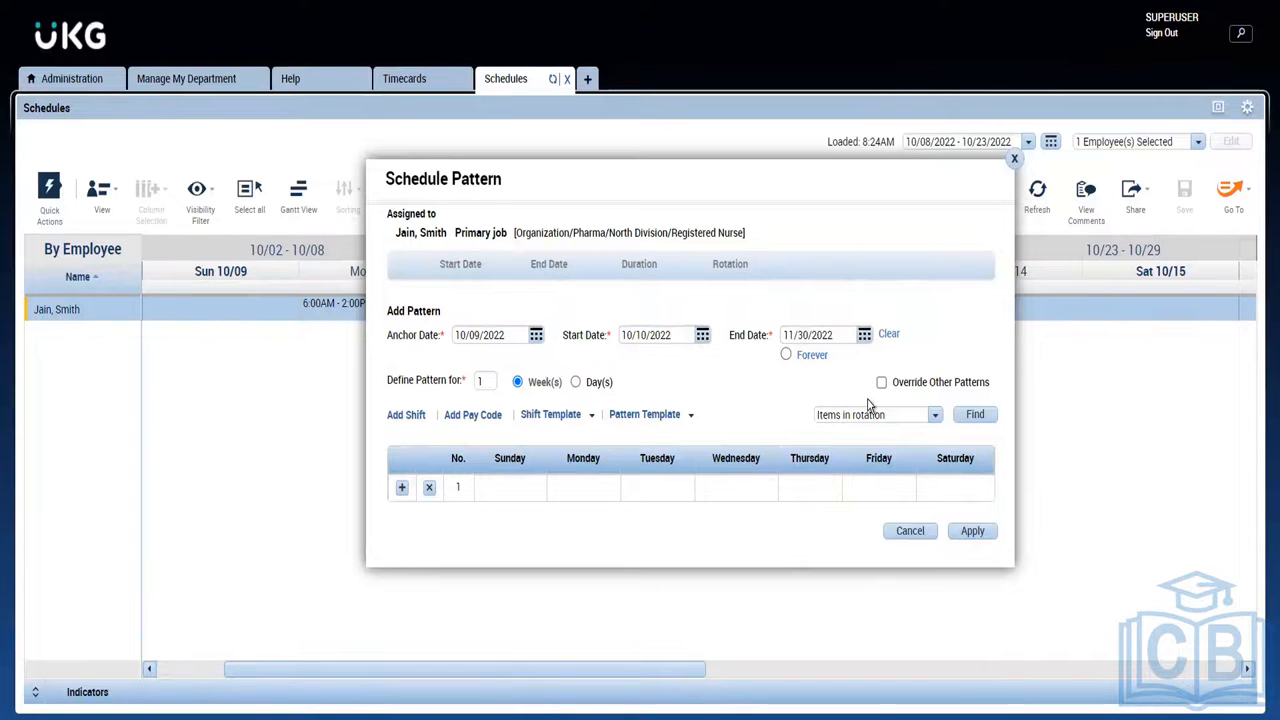
Search the pattern templates for "Mon" and insert the Mon_Thur template into the employee's schedule pattern.
drag(817, 174, 888, 115)
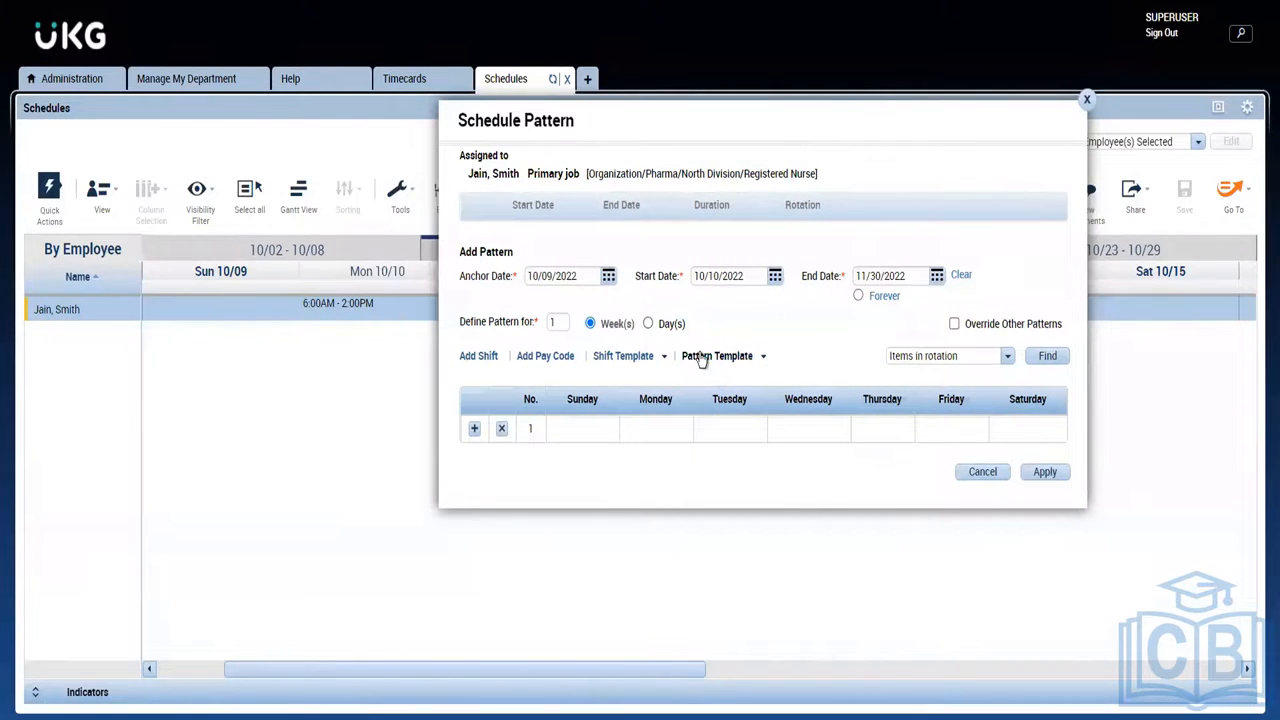
click(702, 360)
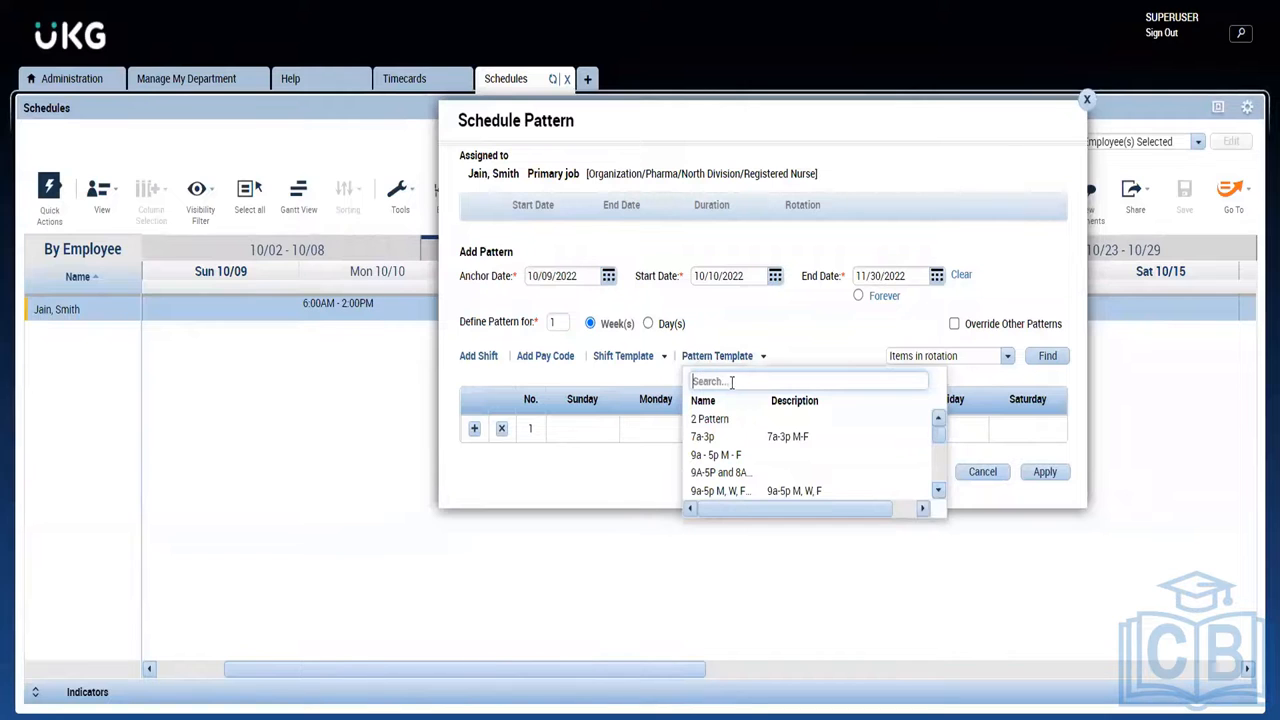
click(732, 382)
text(Mon)
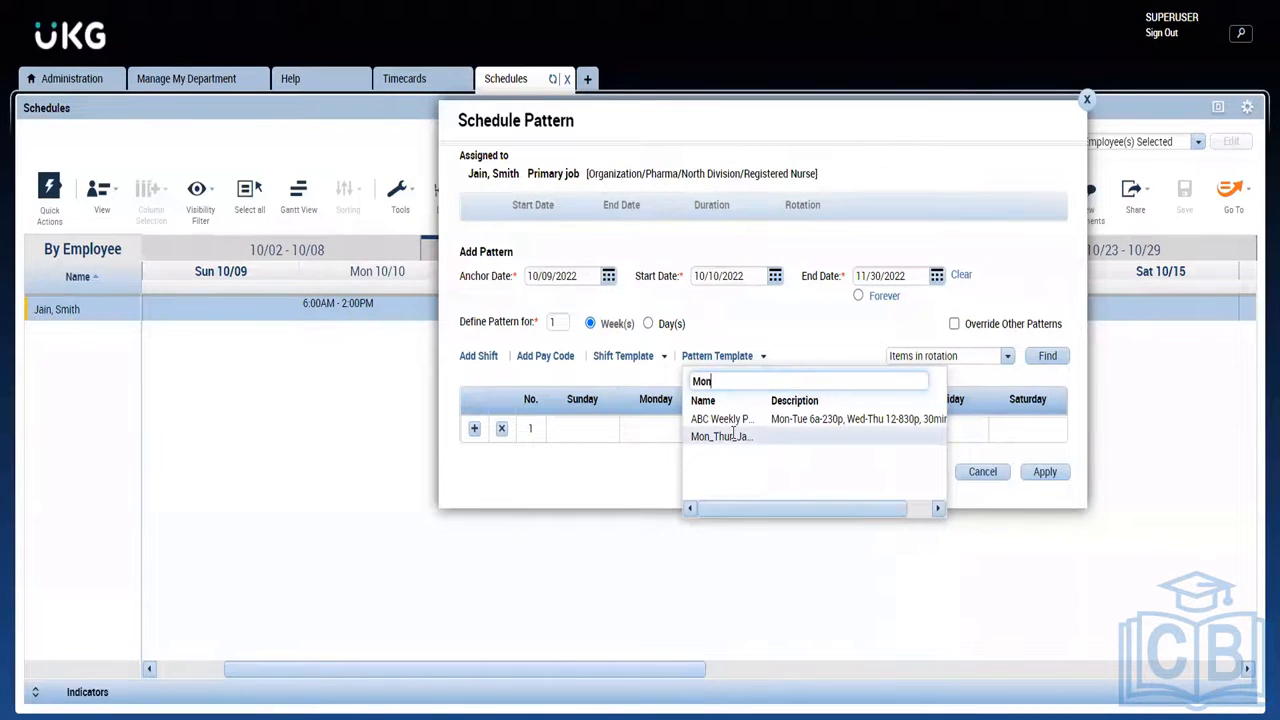
click(733, 434)
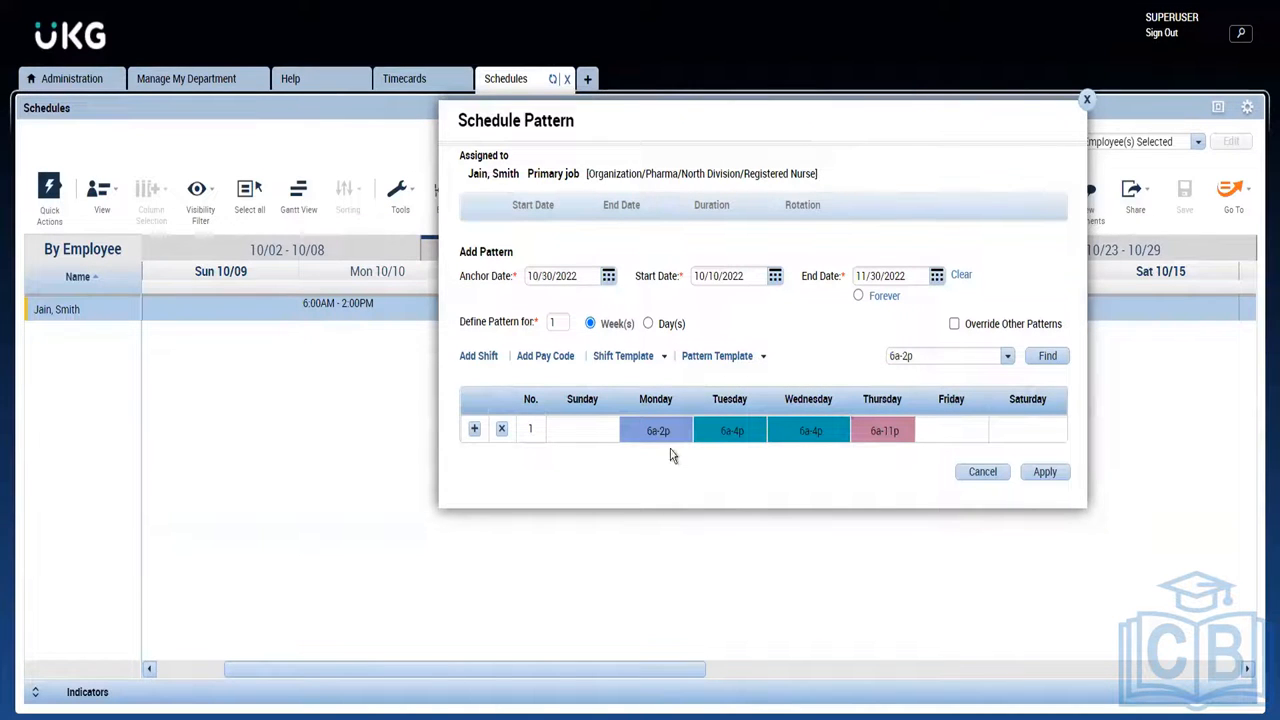
click(707, 358)
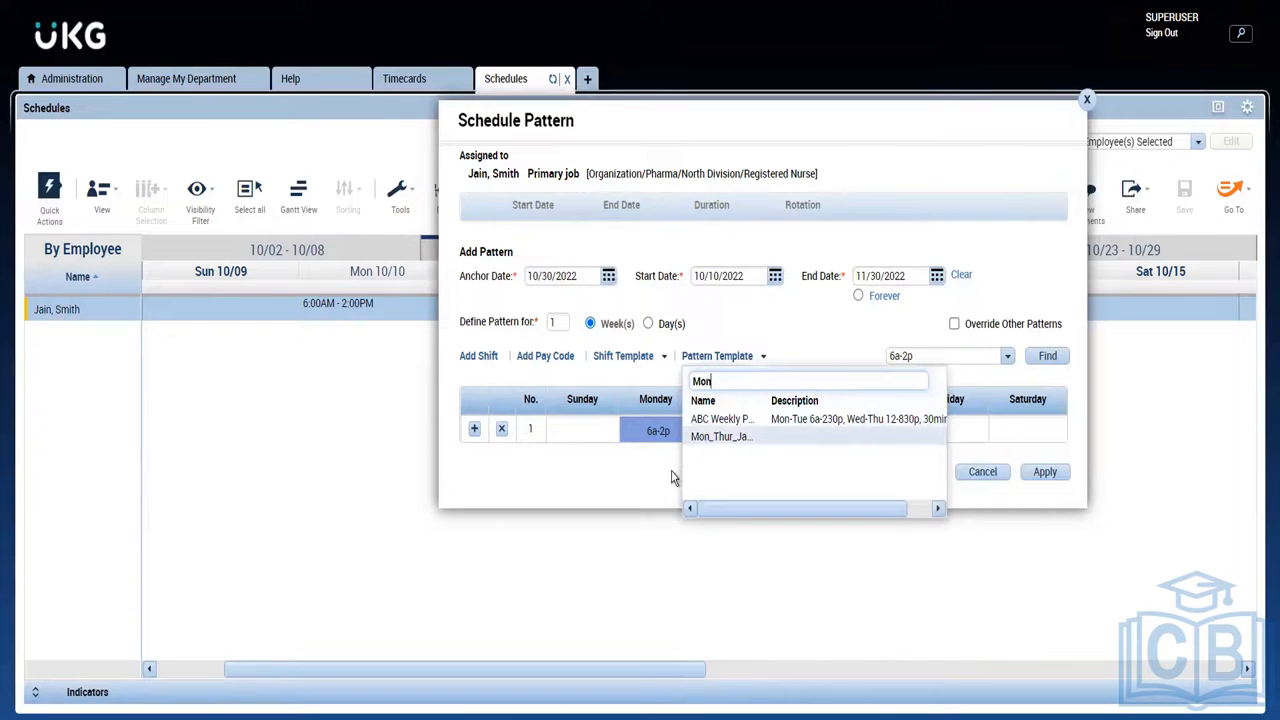
click(631, 499)
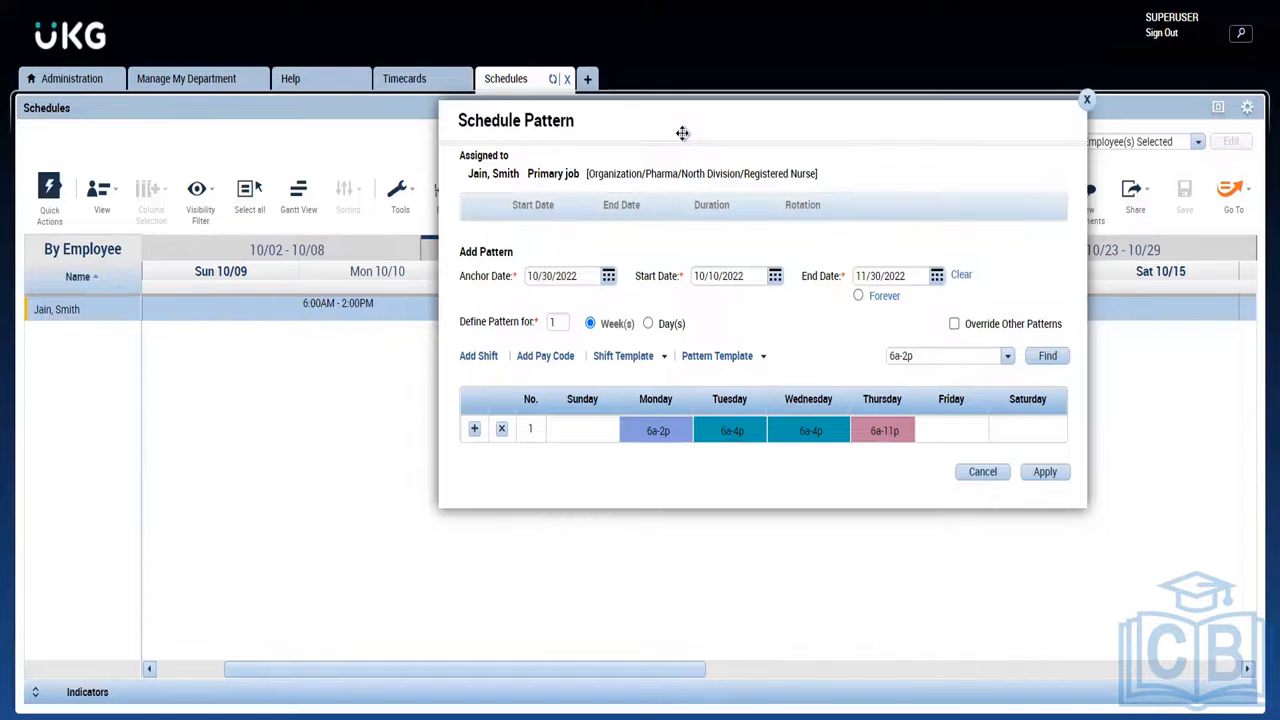
Enable overriding of other patterns, apply the schedule pattern with the override confirmed, and accept the assigned pattern.
drag(682, 133, 596, 218)
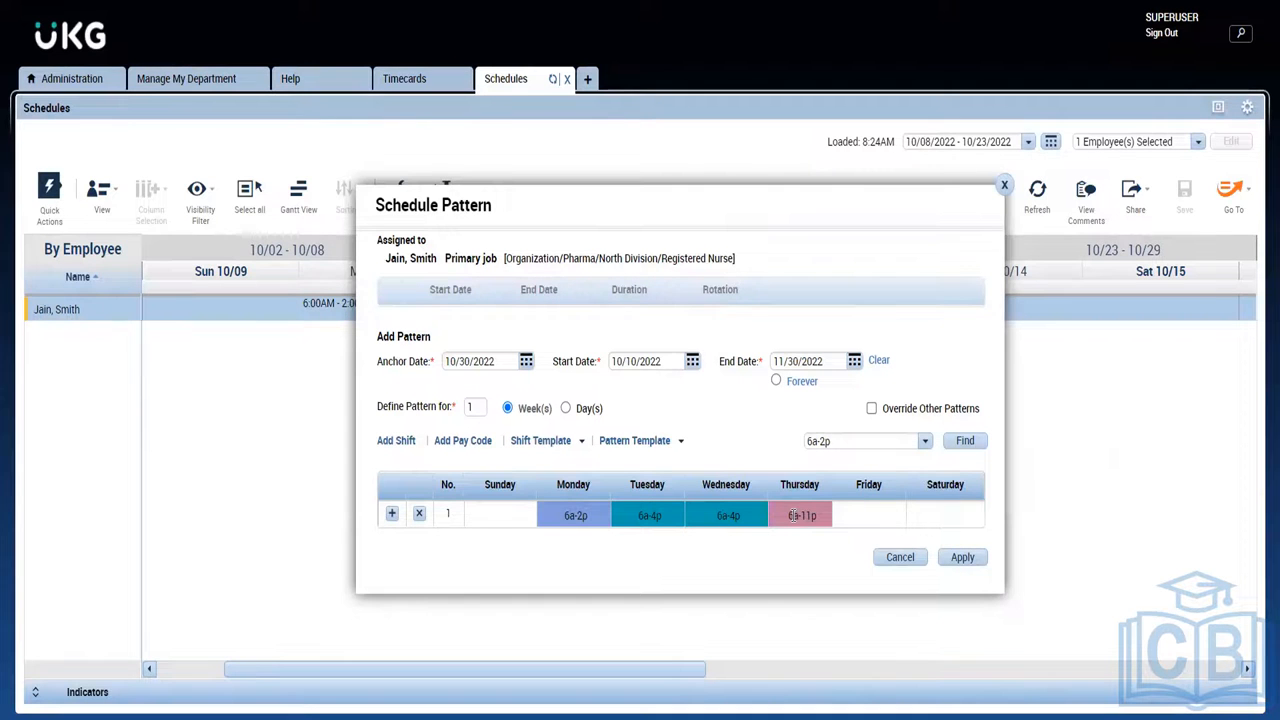
click(872, 409)
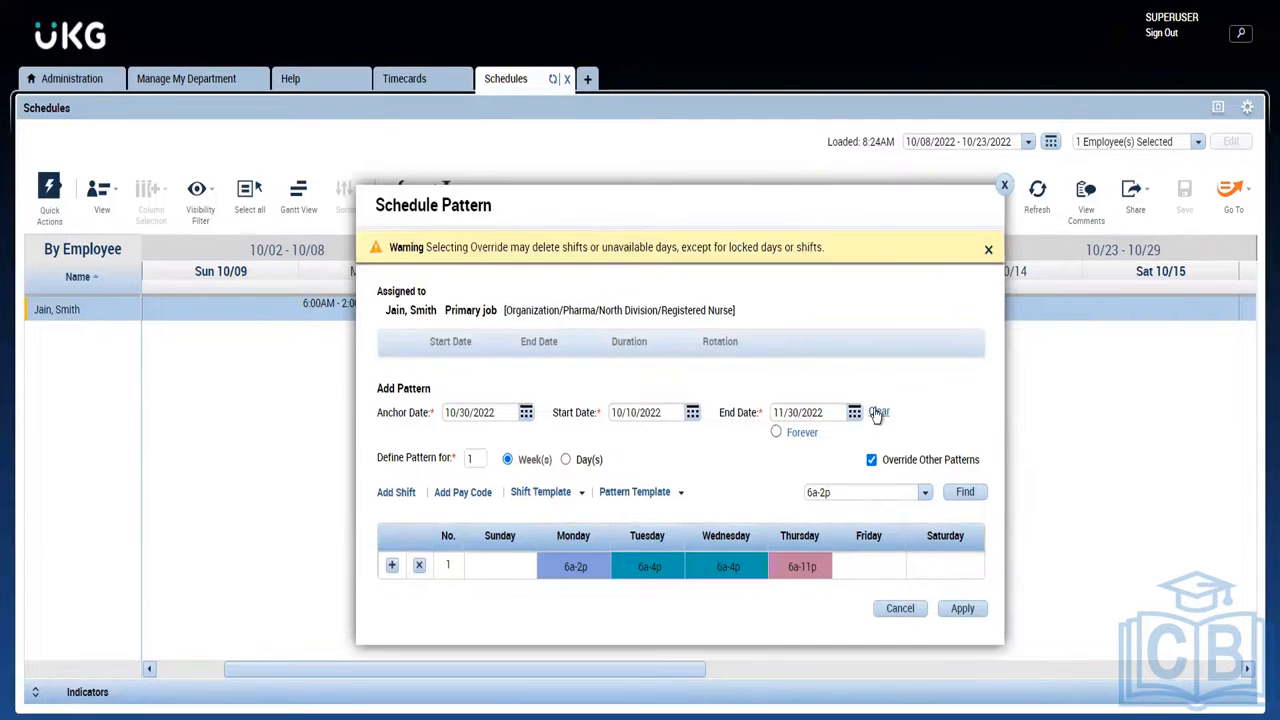
click(988, 251)
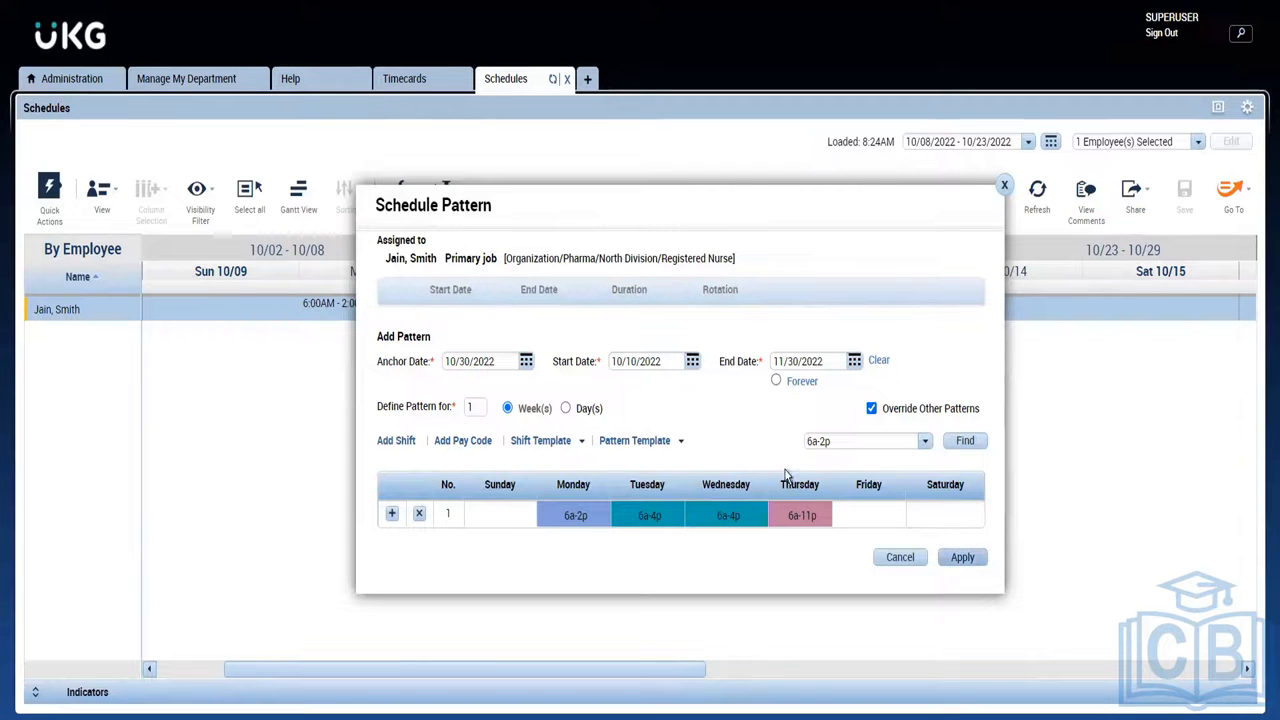
click(963, 558)
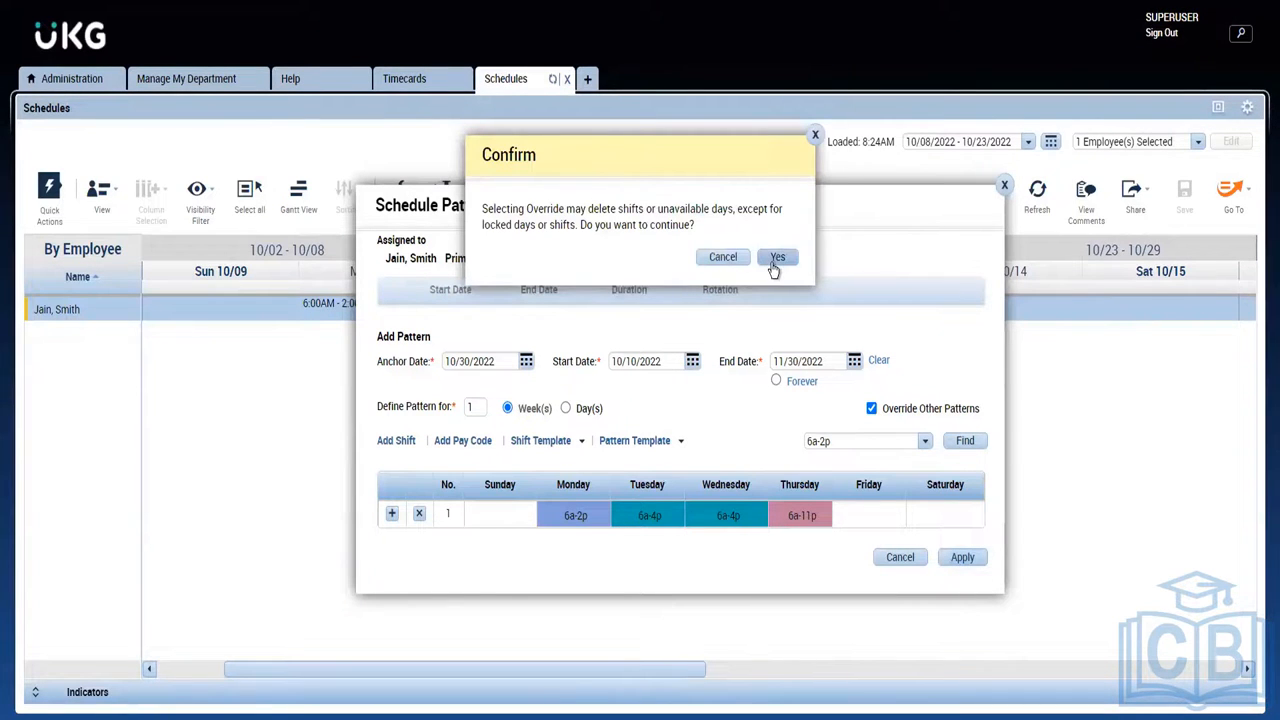
click(777, 257)
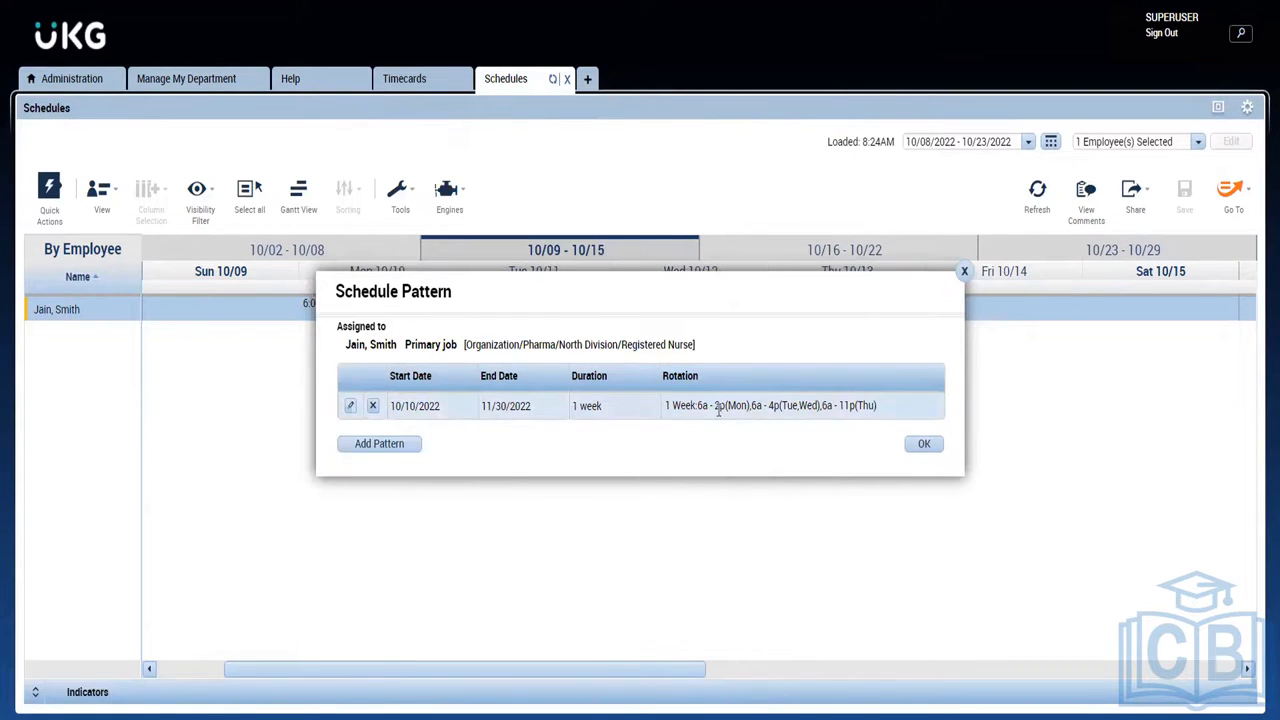
mouse_move(718, 410)
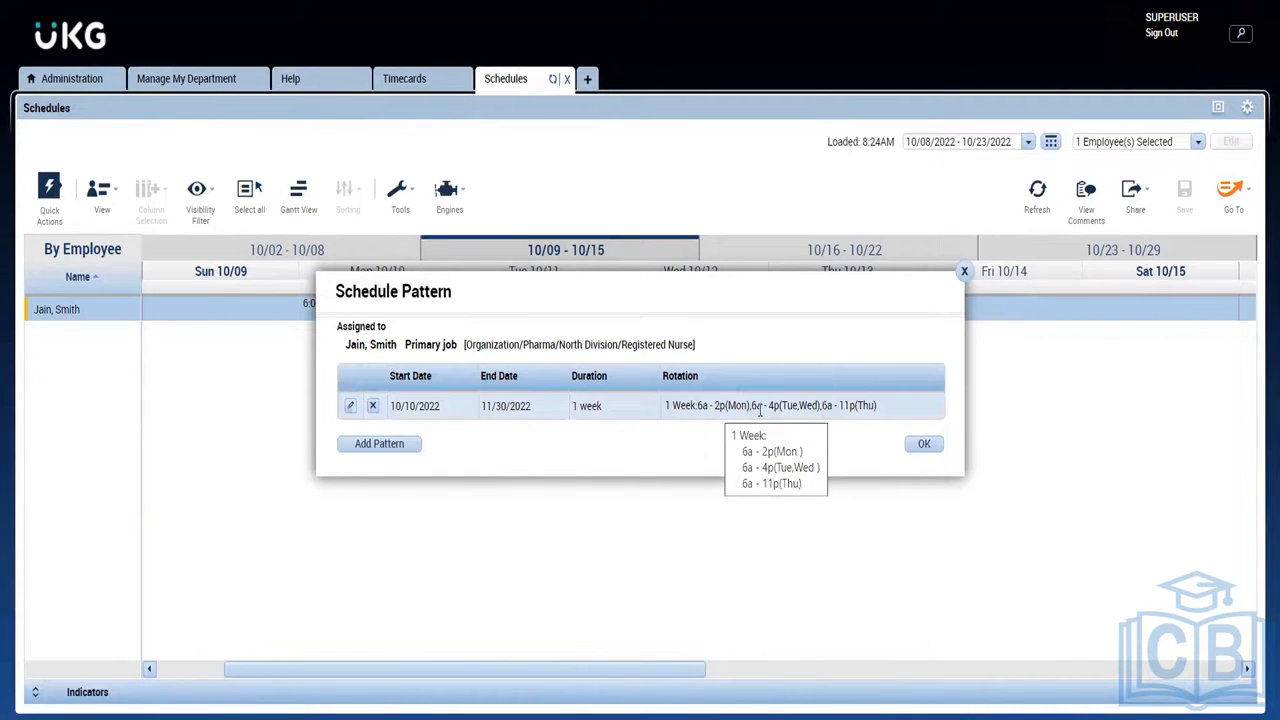
click(924, 443)
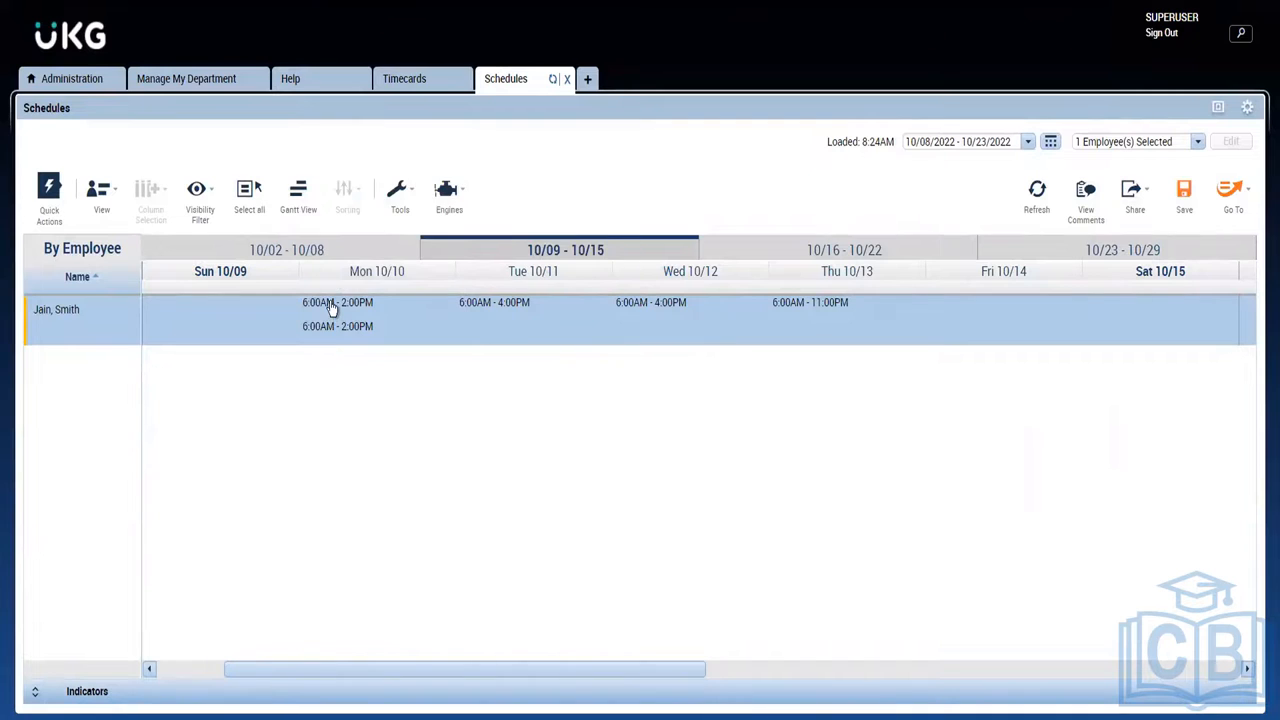
Delete one of the duplicate 6:00AM - 2:00PM shifts on Mon 10/10 and save the schedule.
right_click(379, 305)
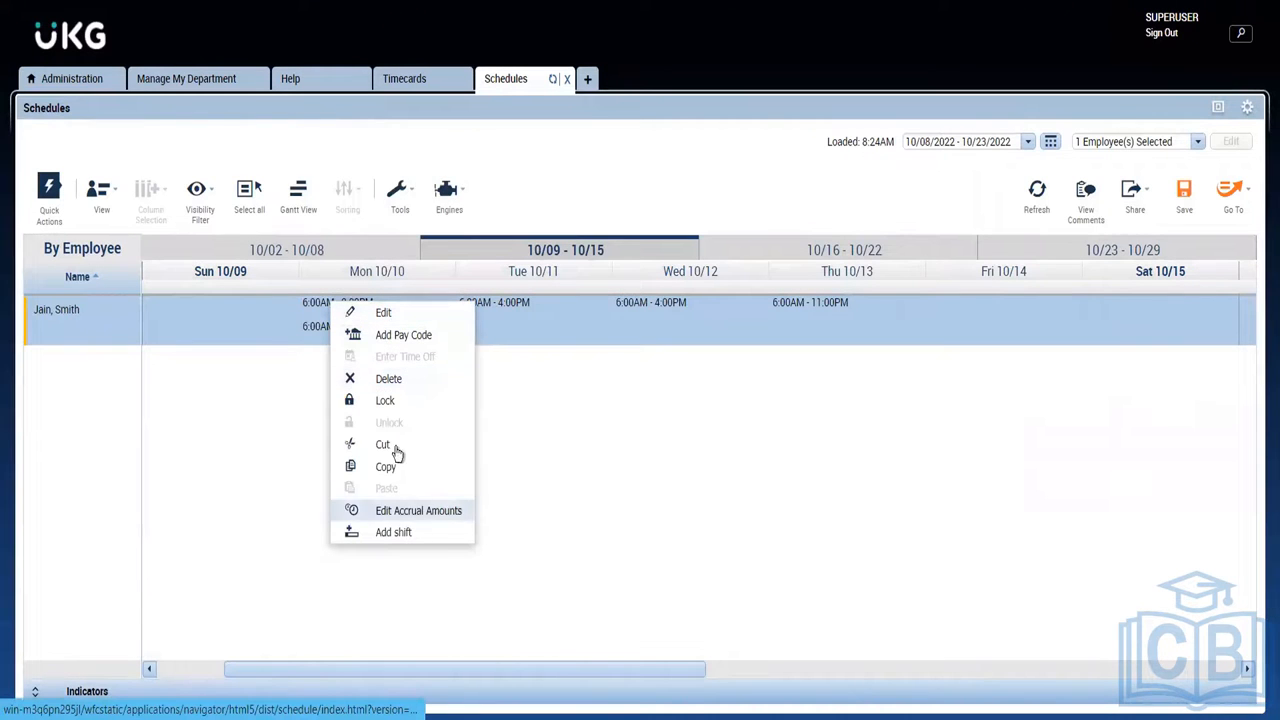
click(390, 379)
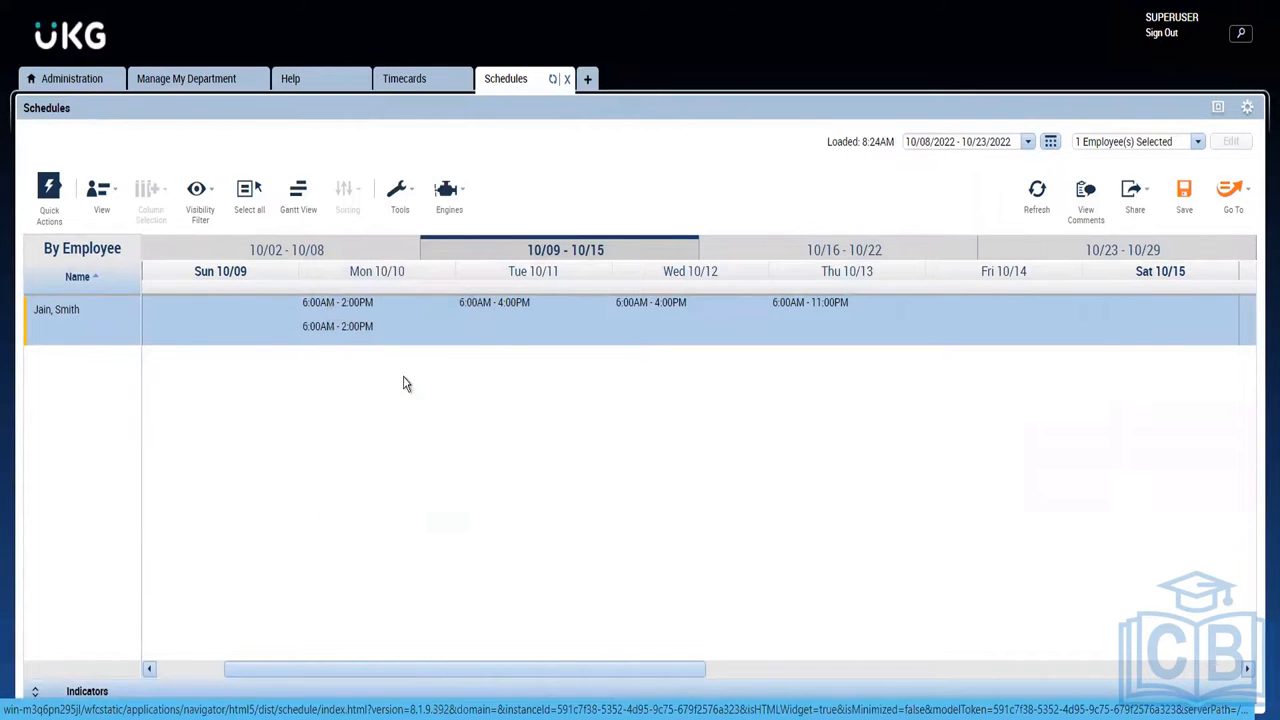
click(1186, 190)
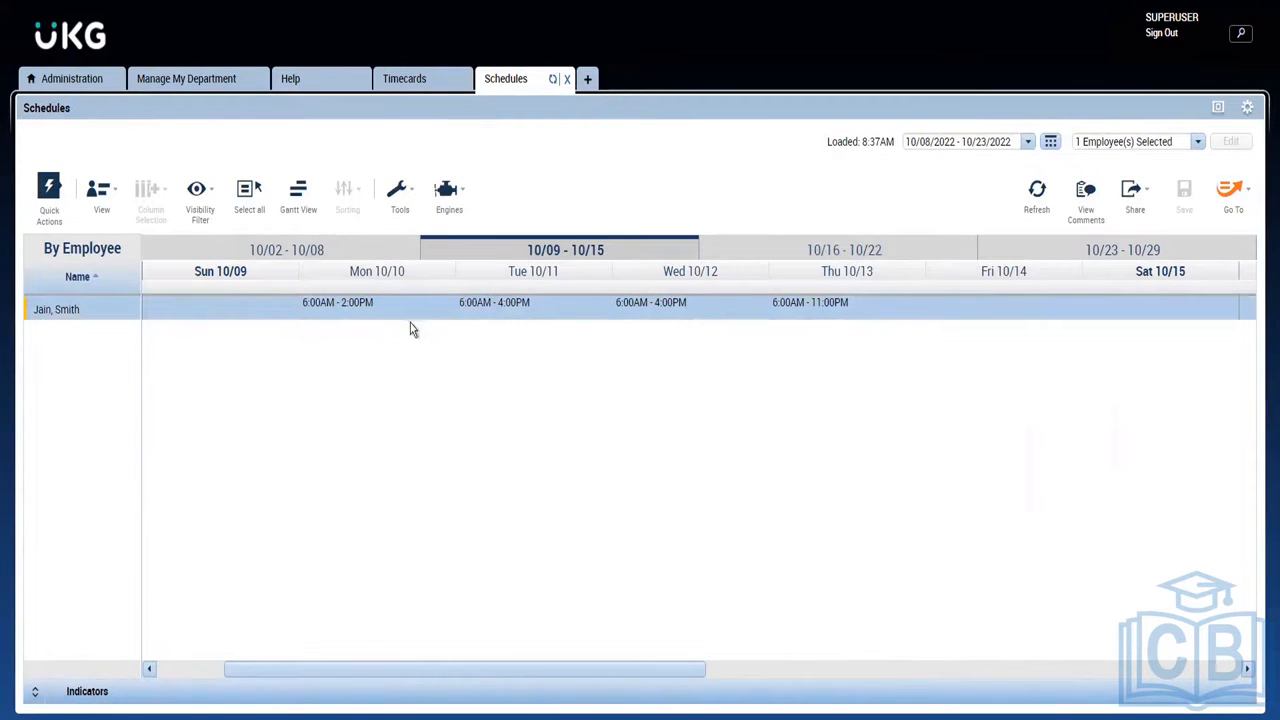
Examine the employee's assigned shifts across the weeks of 10/09, 10/16 and 10/23, including the shift details on Tue 10/11.
mouse_move(359, 320)
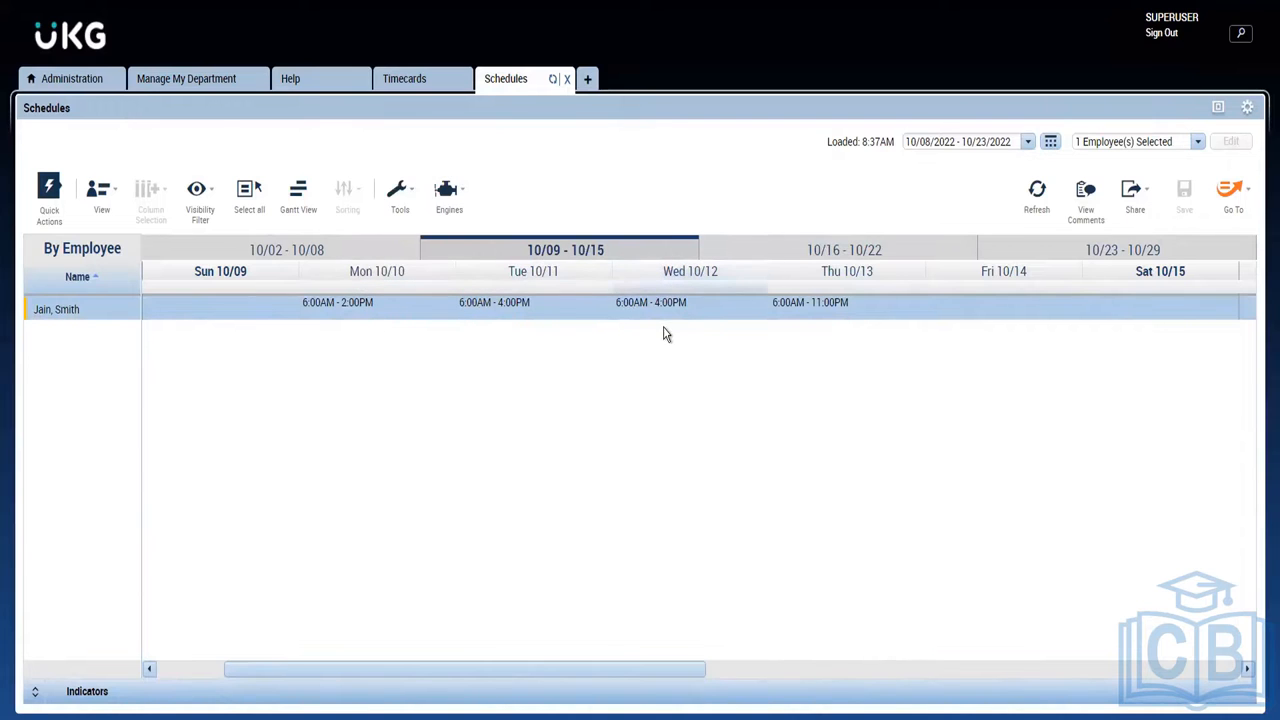
click(769, 262)
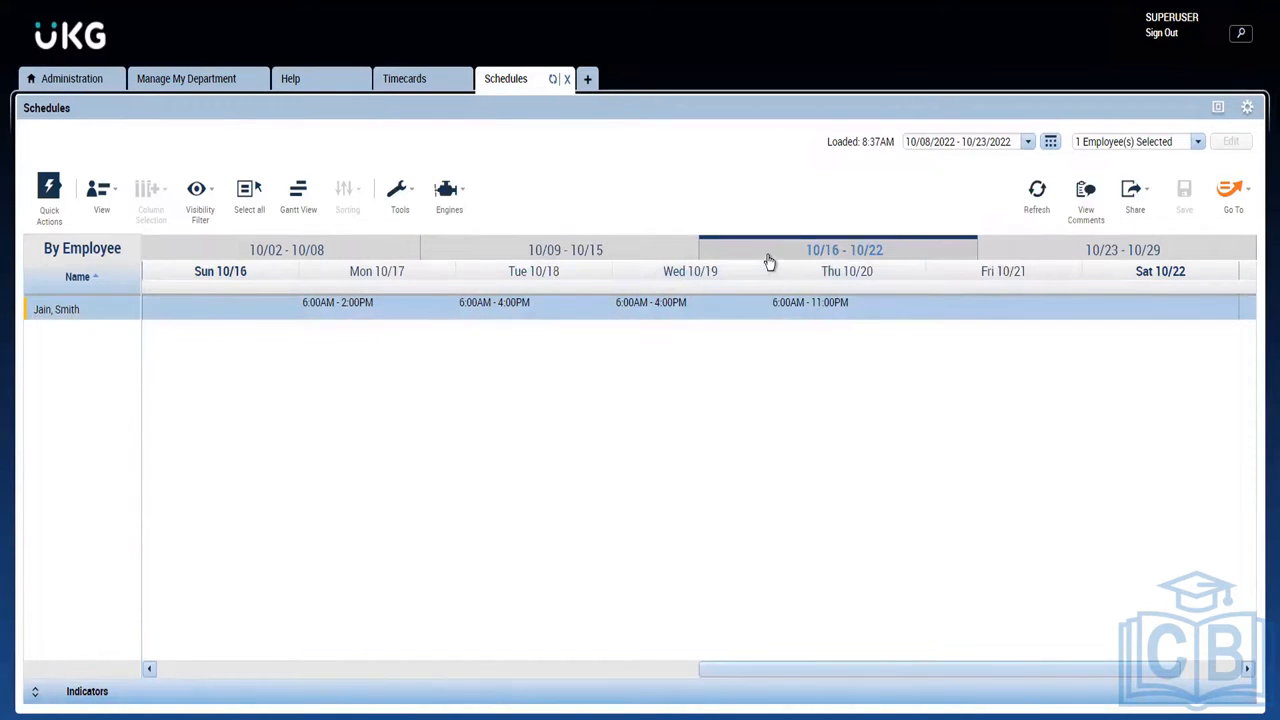
click(1025, 260)
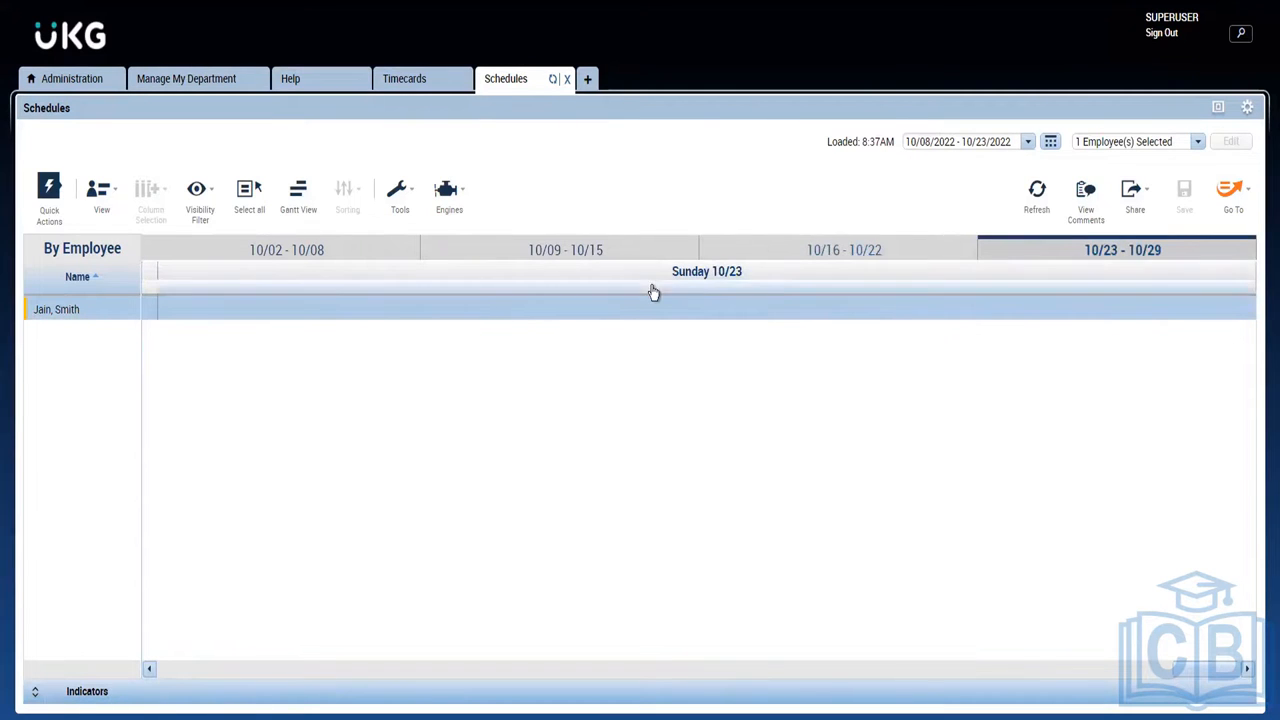
click(804, 249)
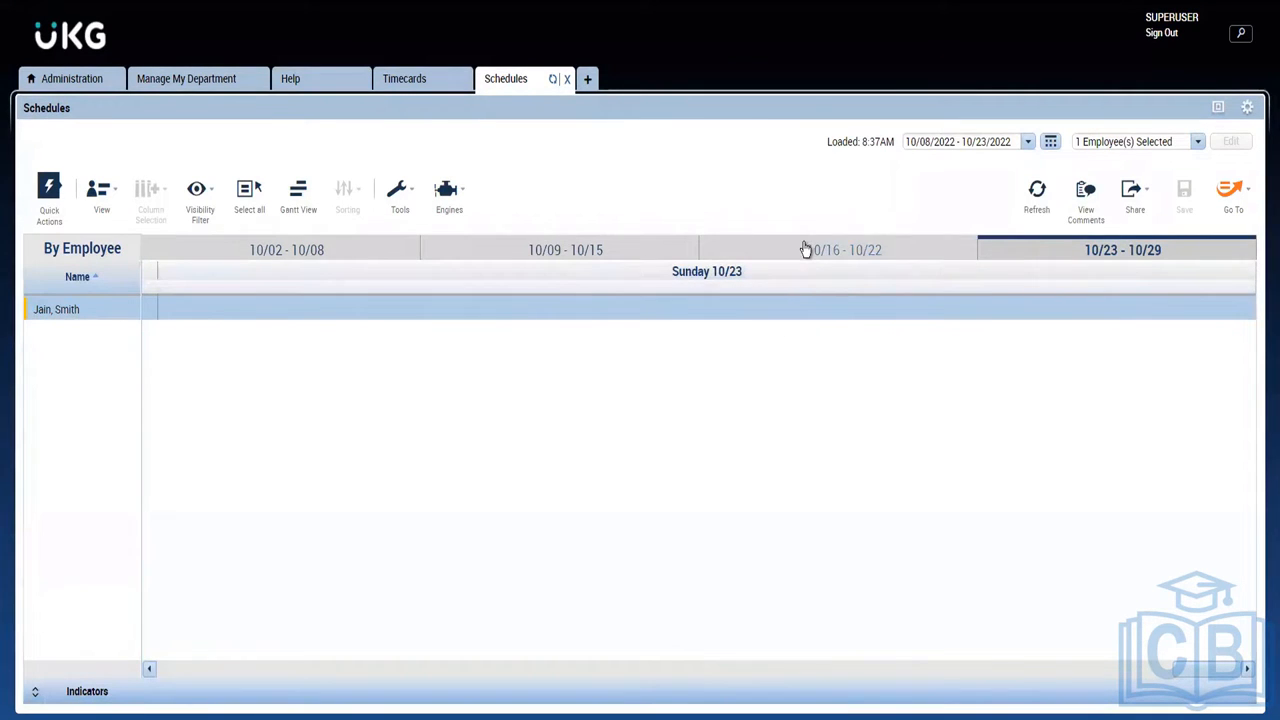
click(650, 258)
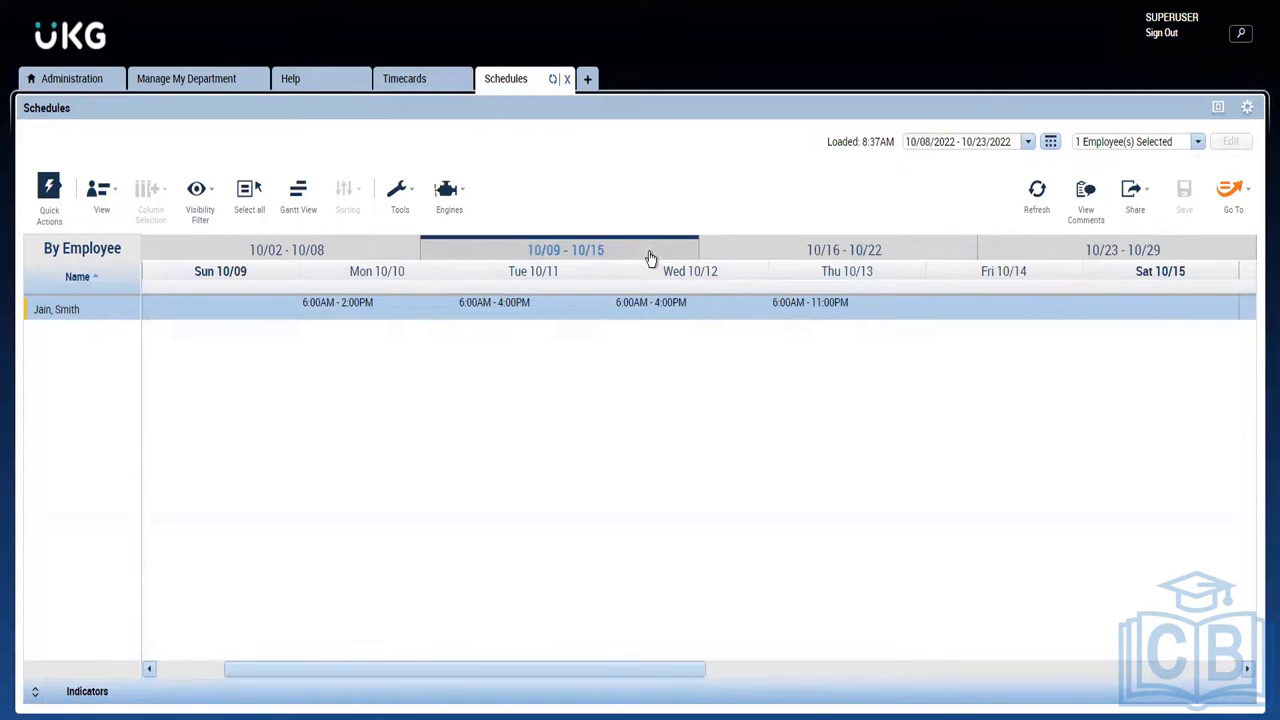
click(378, 258)
click(449, 263)
mouse_move(493, 314)
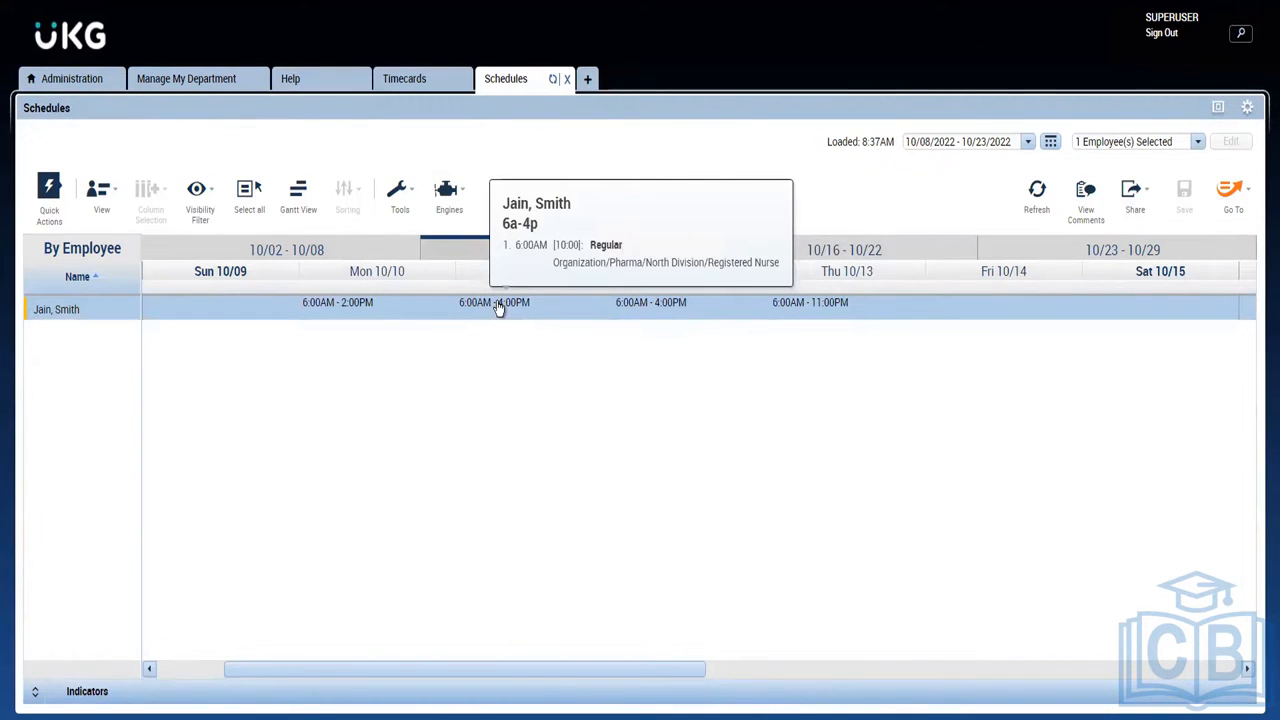
mouse_move(346, 312)
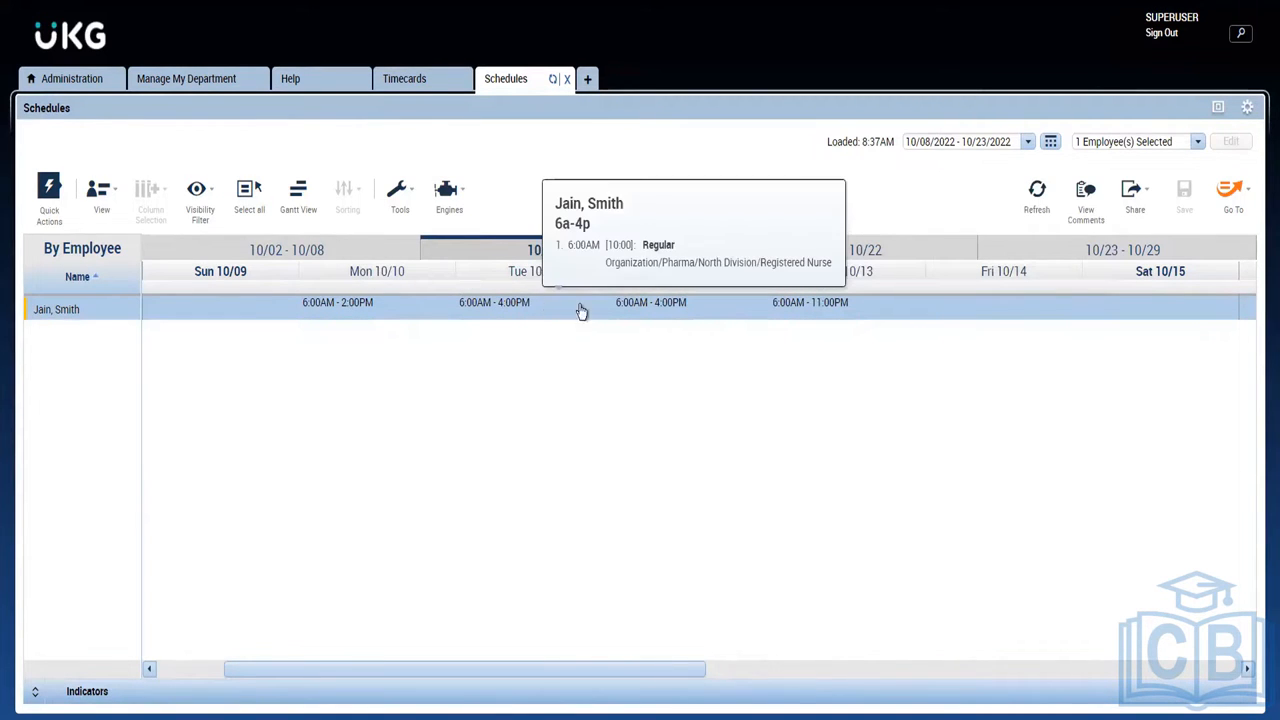
mouse_move(543, 312)
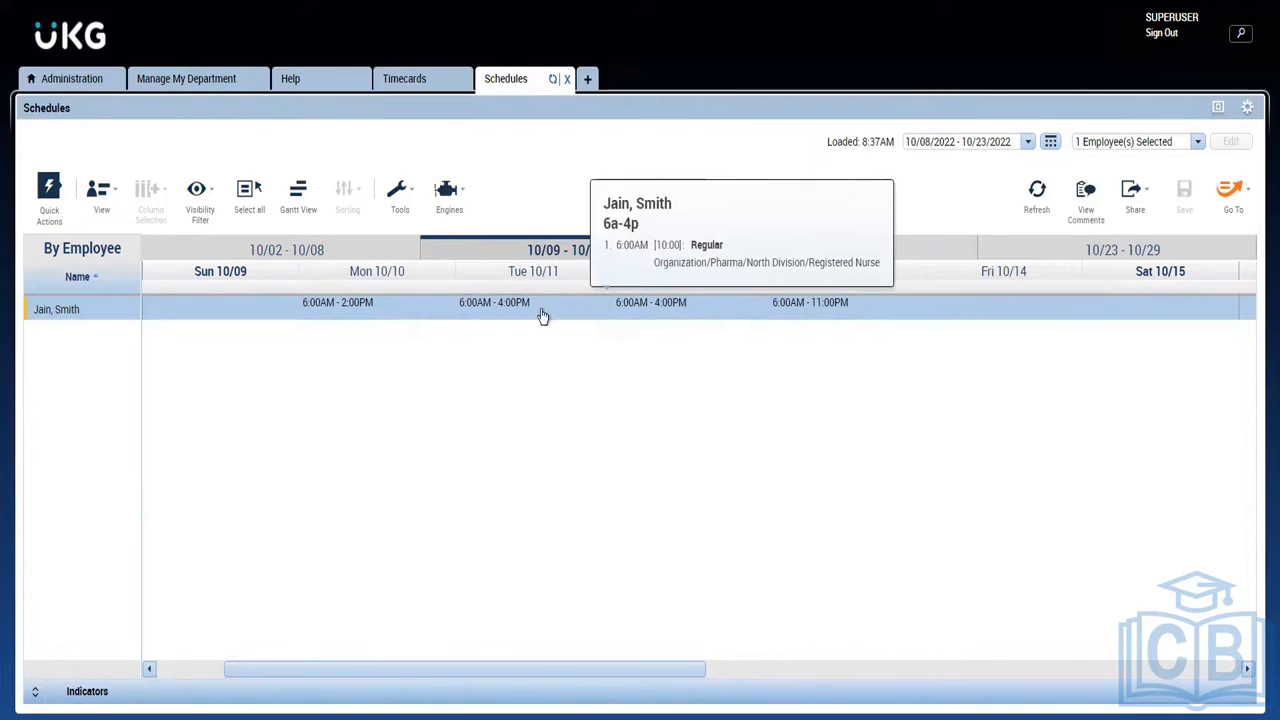
Edit the employee's Tue 10/11 shift so its regular segment ends at 12:00pm.
right_click(489, 308)
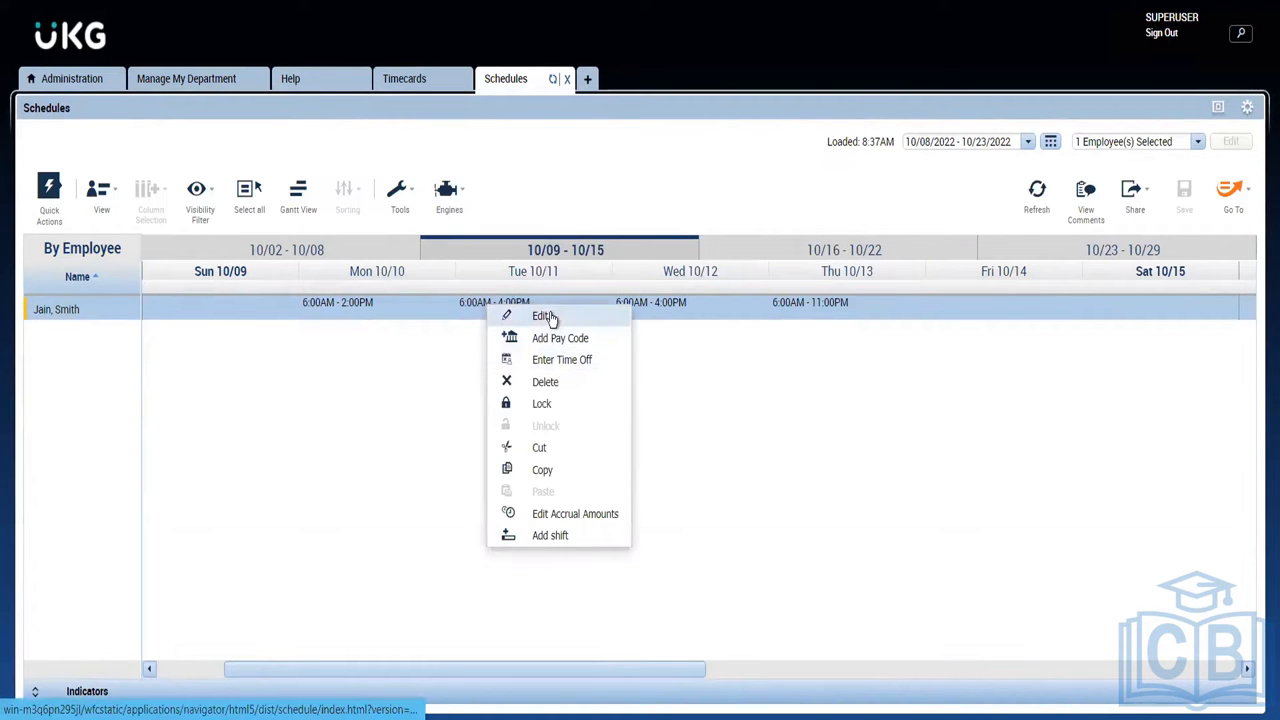
click(523, 177)
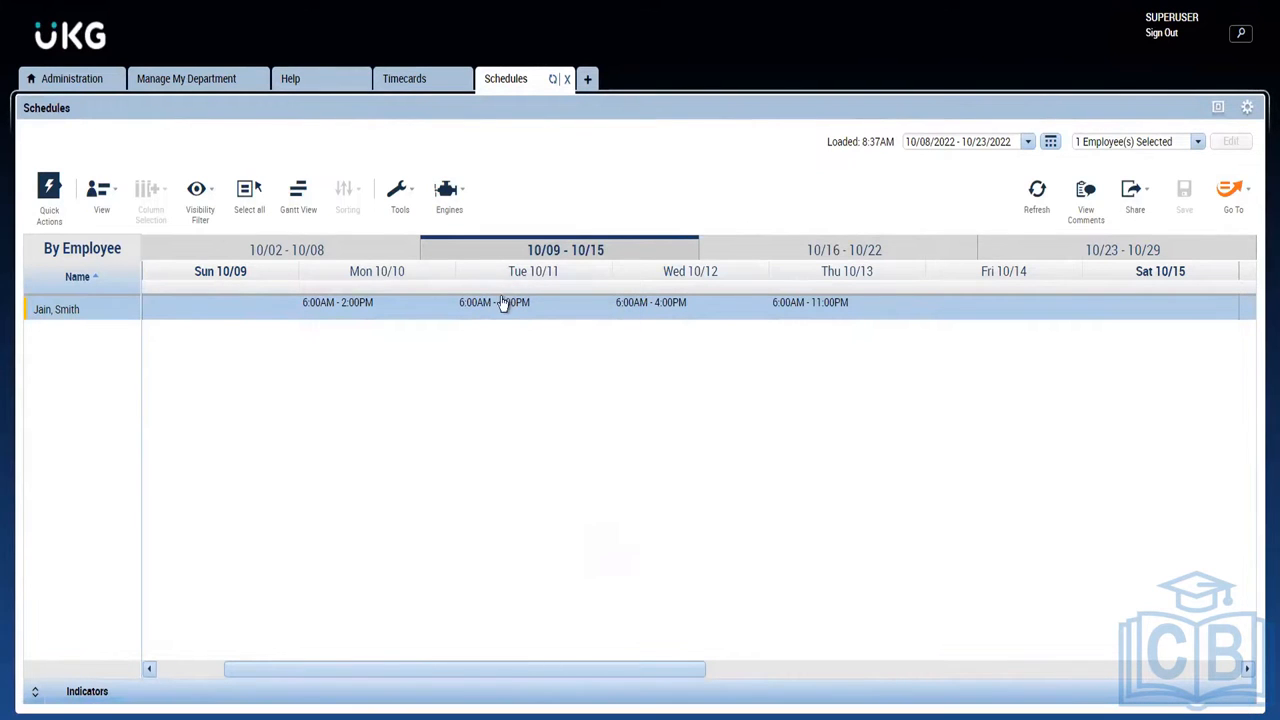
mouse_move(505, 309)
right_click(520, 303)
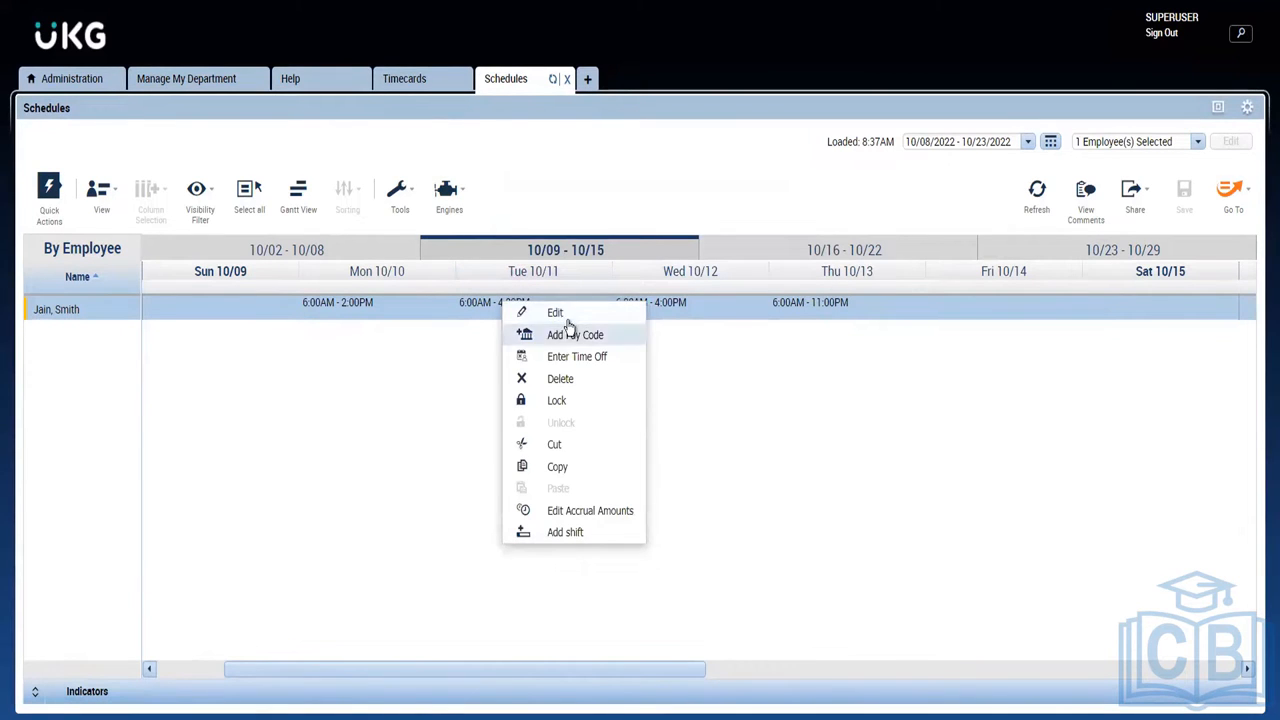
click(562, 316)
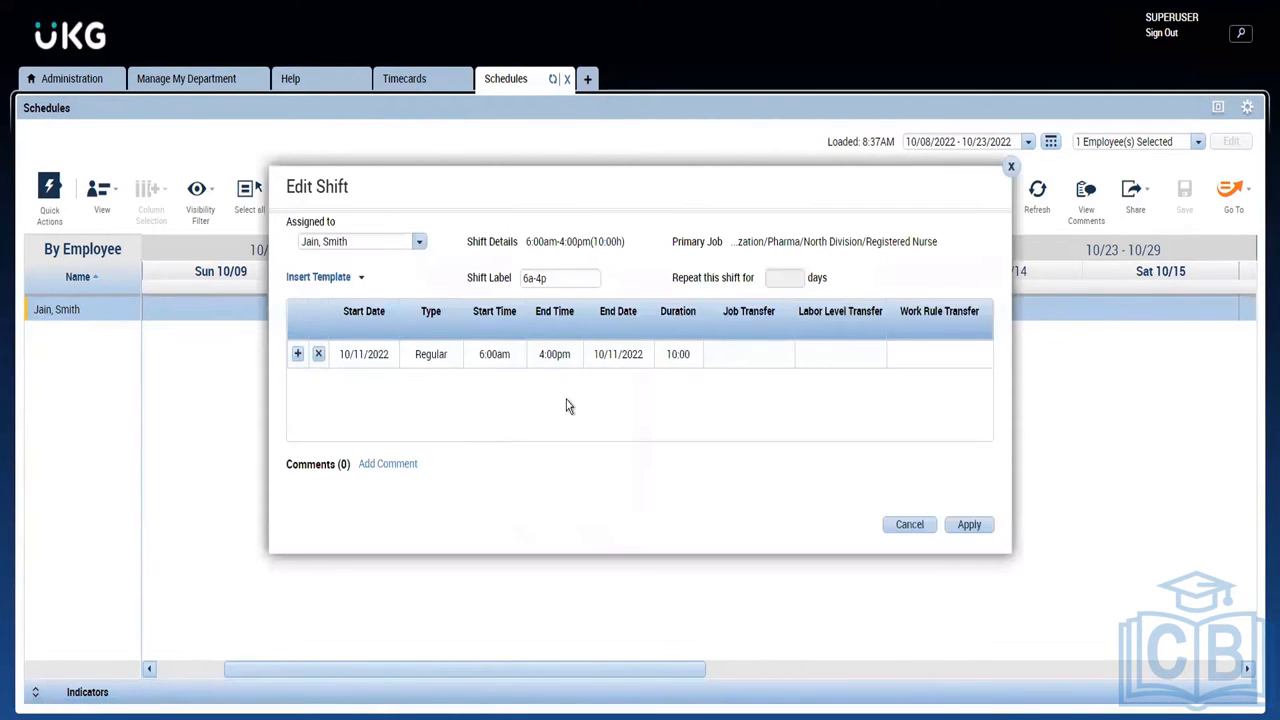
click(542, 358)
click(542, 356)
text(12p)
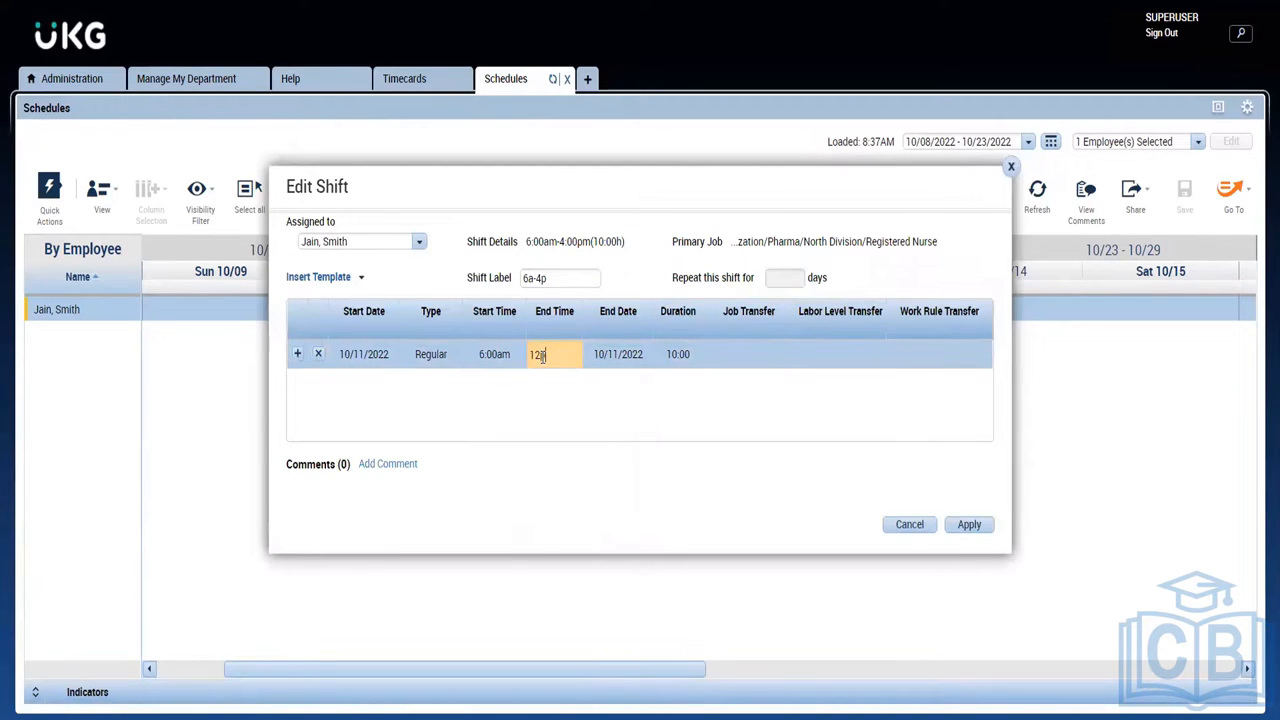
click(476, 412)
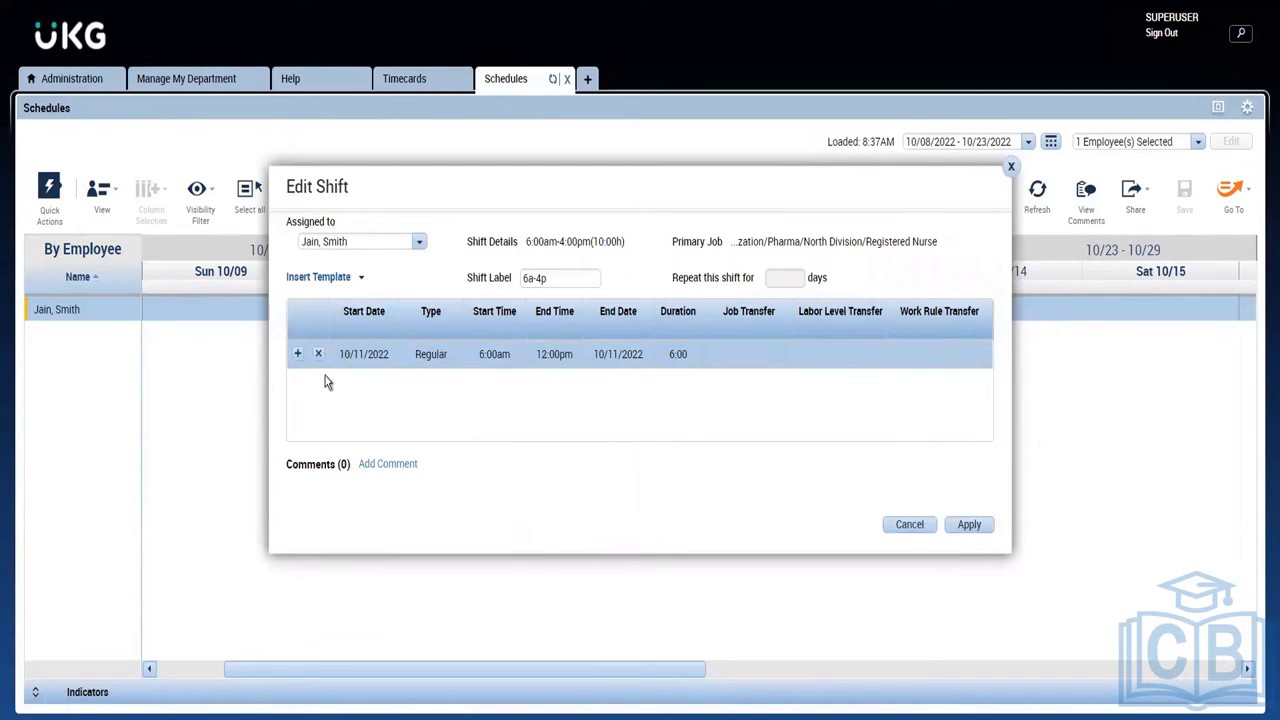
Add a Break segment from 12:00pm to 1:00pm after the regular segment of the Tue 10/11 shift.
click(295, 355)
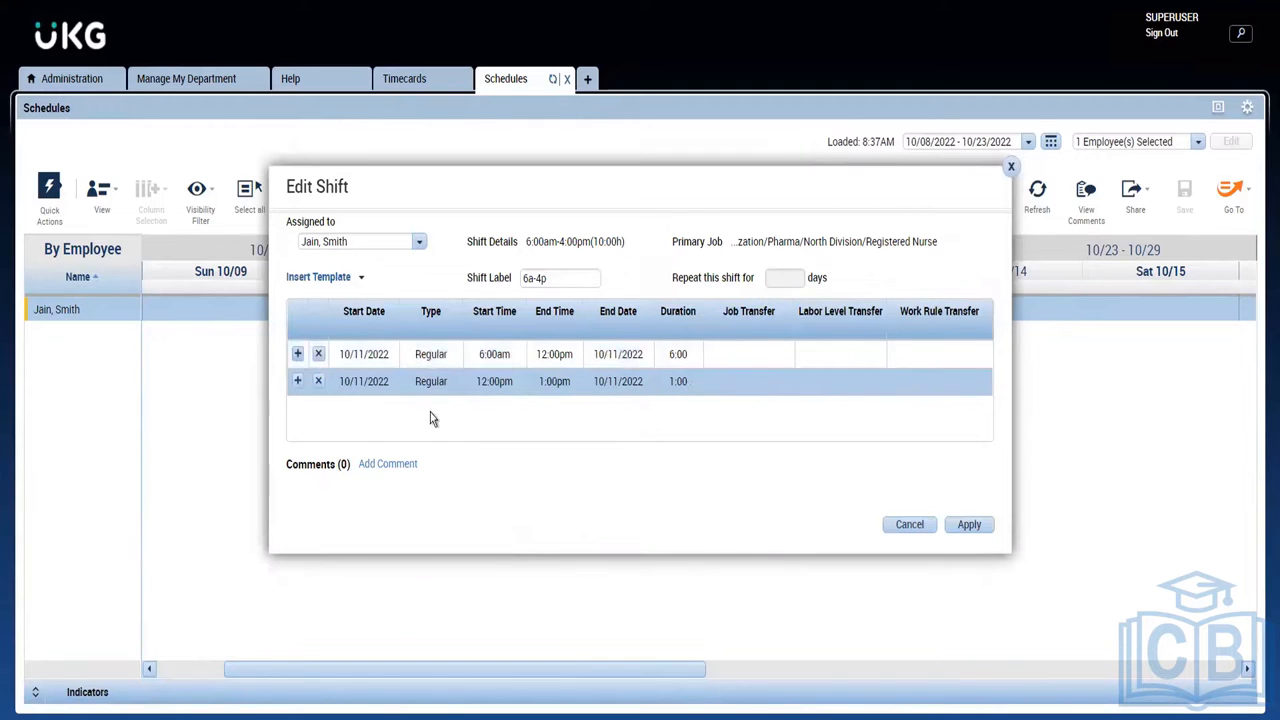
click(440, 385)
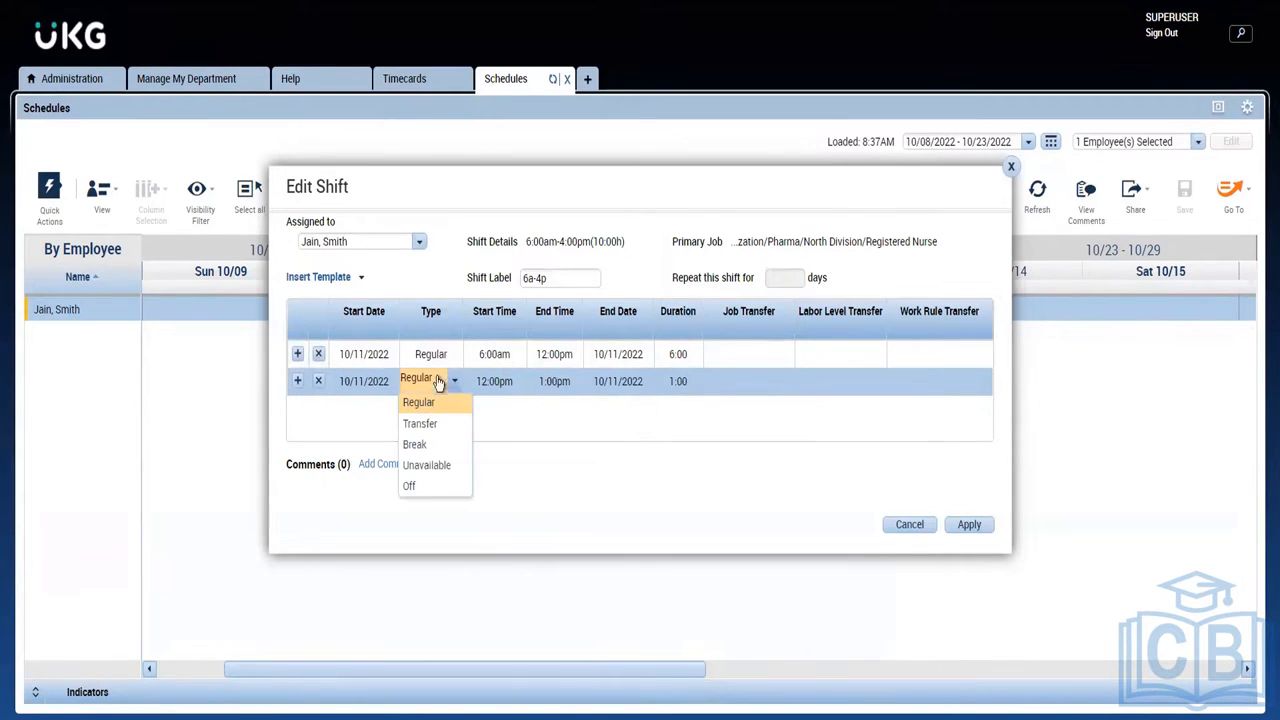
click(432, 444)
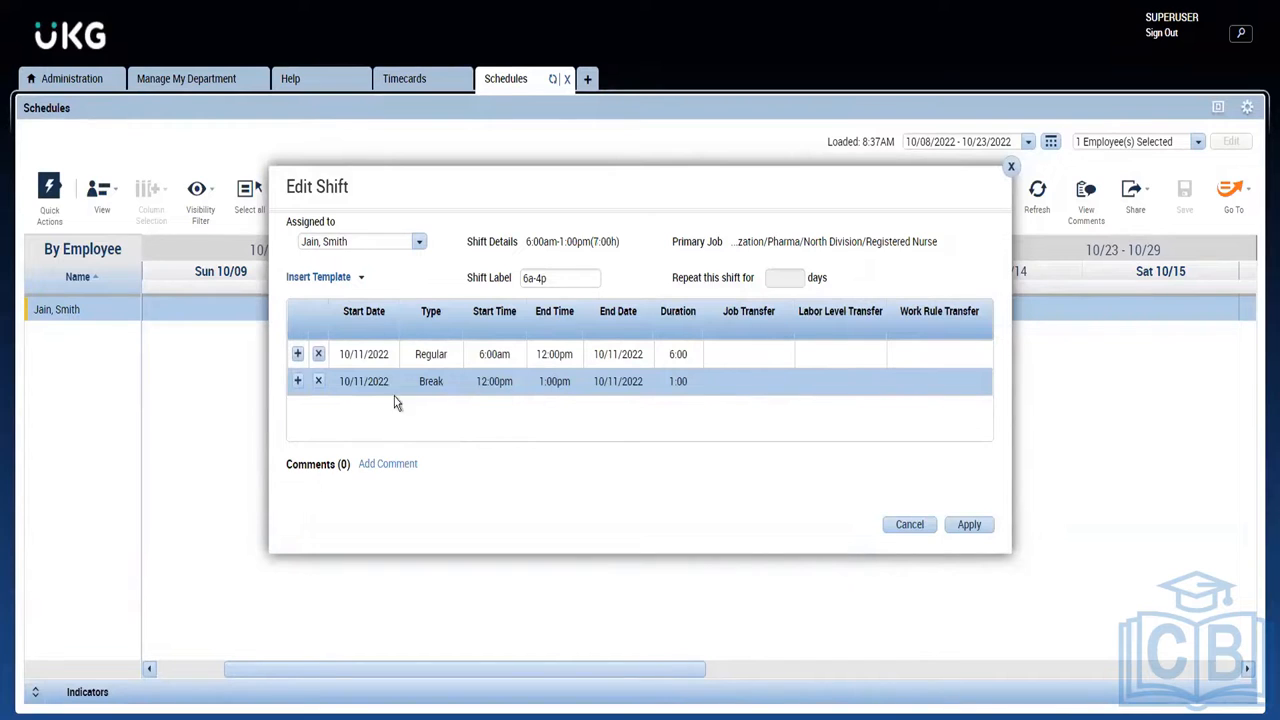
Add a regular segment from 1:00pm to 4:00pm after the break and apply the shift changes.
click(297, 383)
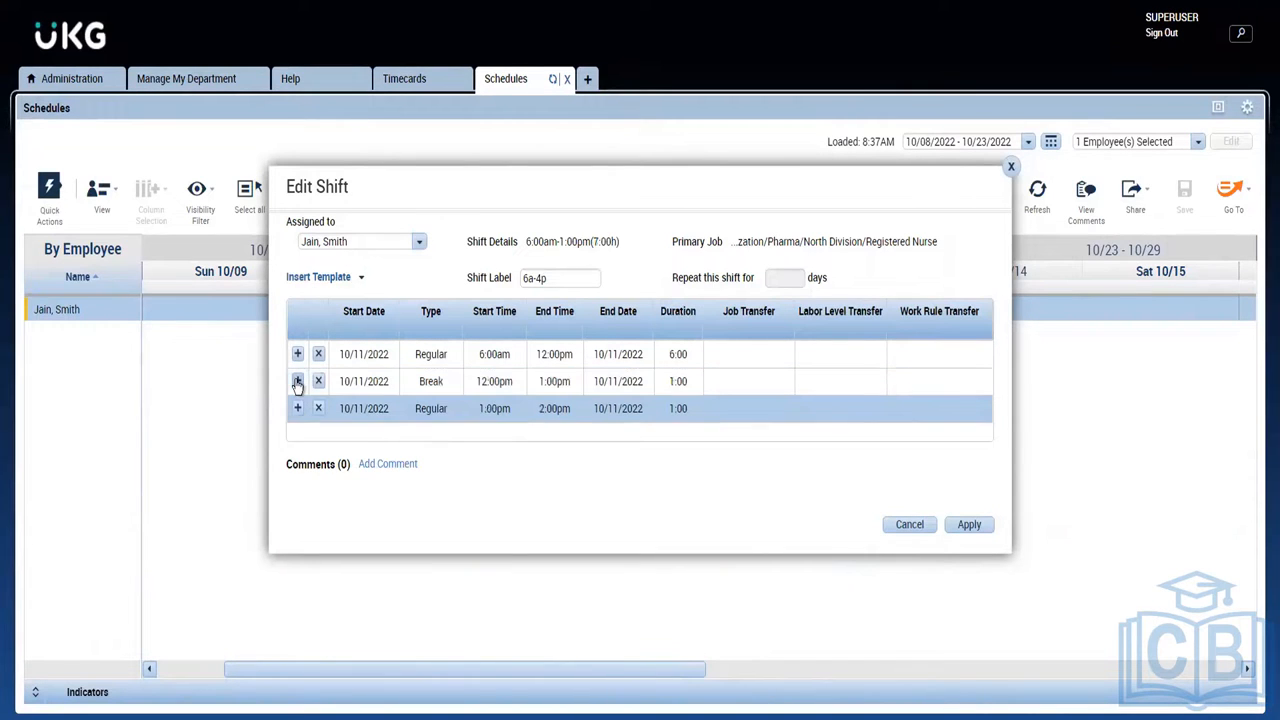
click(571, 414)
text(4p)
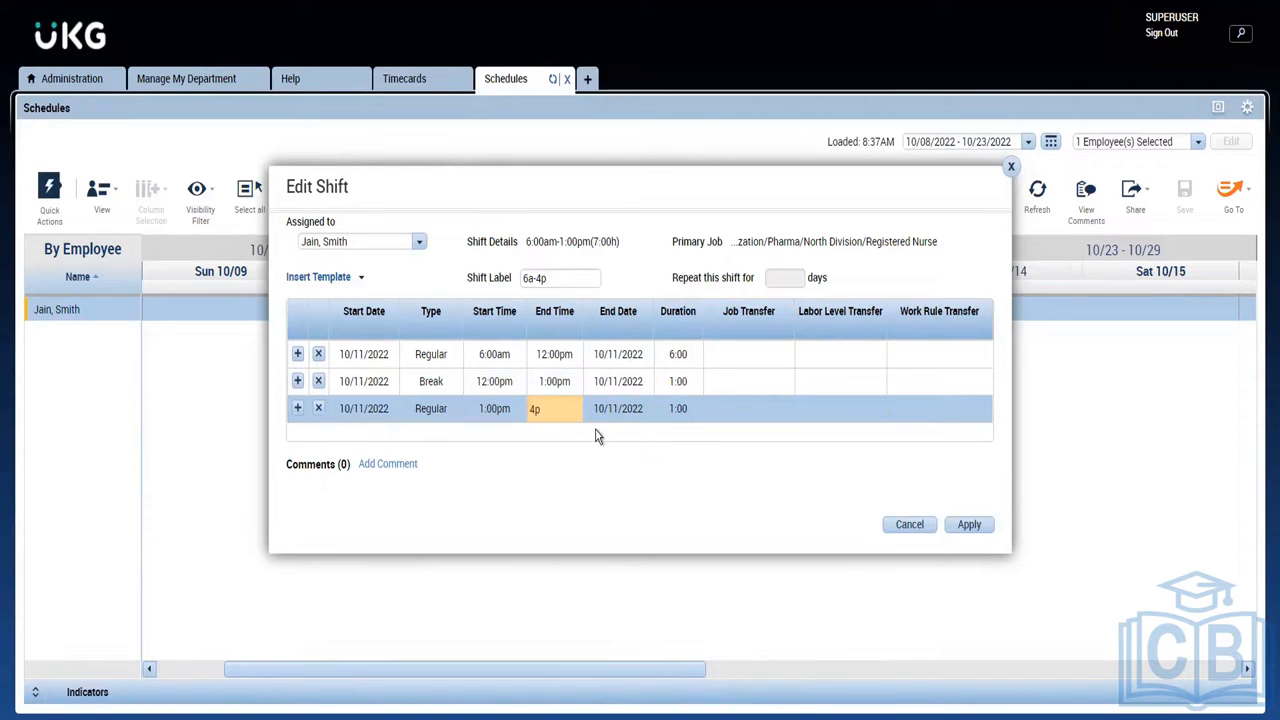
click(596, 436)
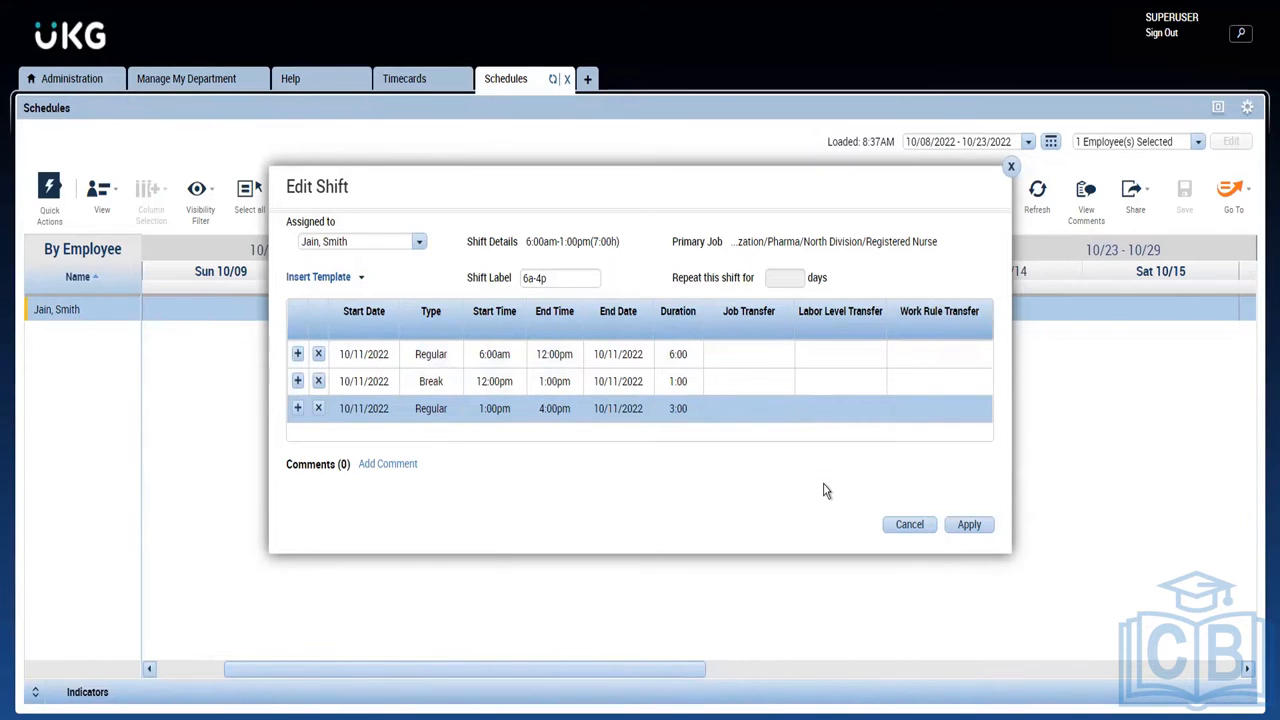
click(970, 526)
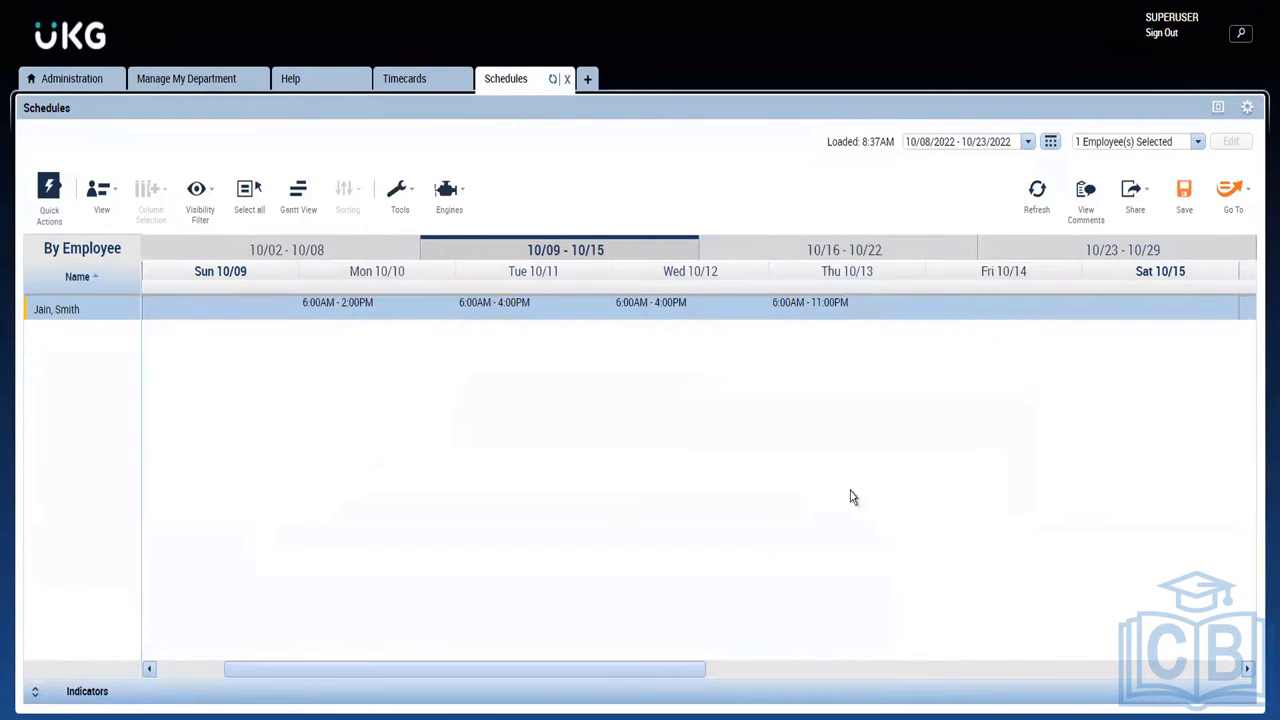
Compare the shift details on Tue 10/11 with those on Wed 10/12.
mouse_move(505, 312)
mouse_move(622, 322)
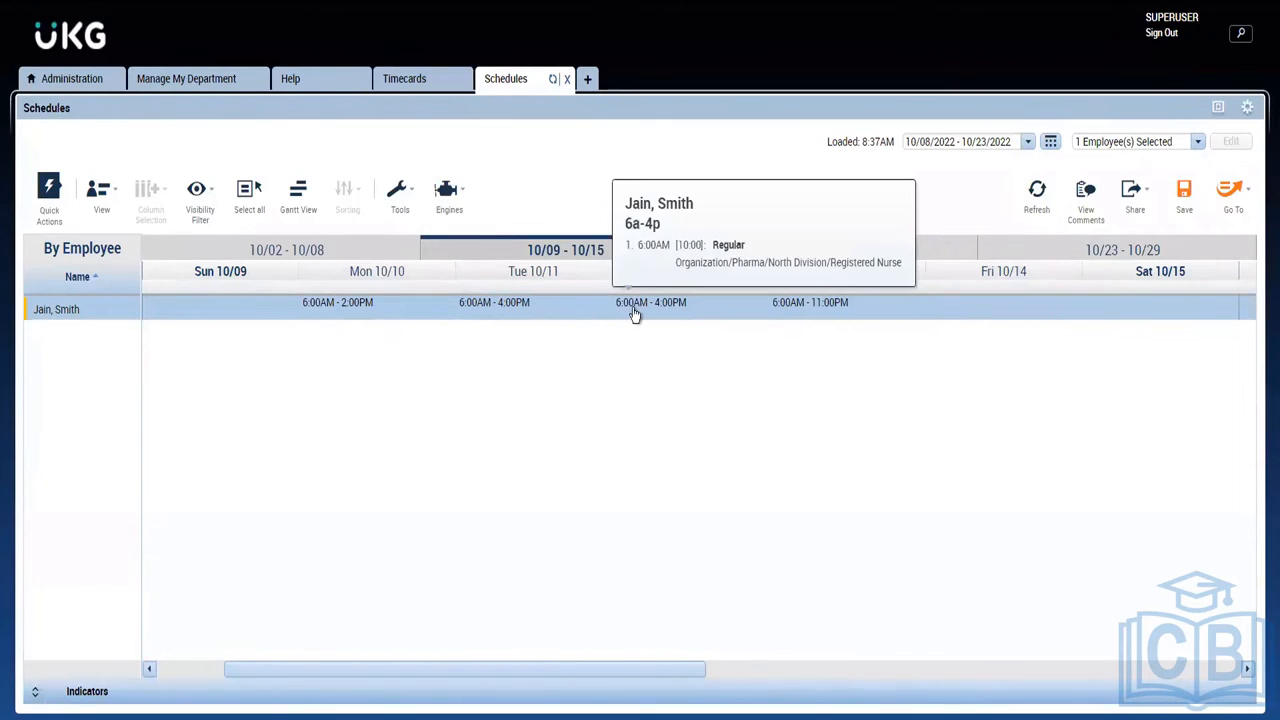
mouse_move(466, 314)
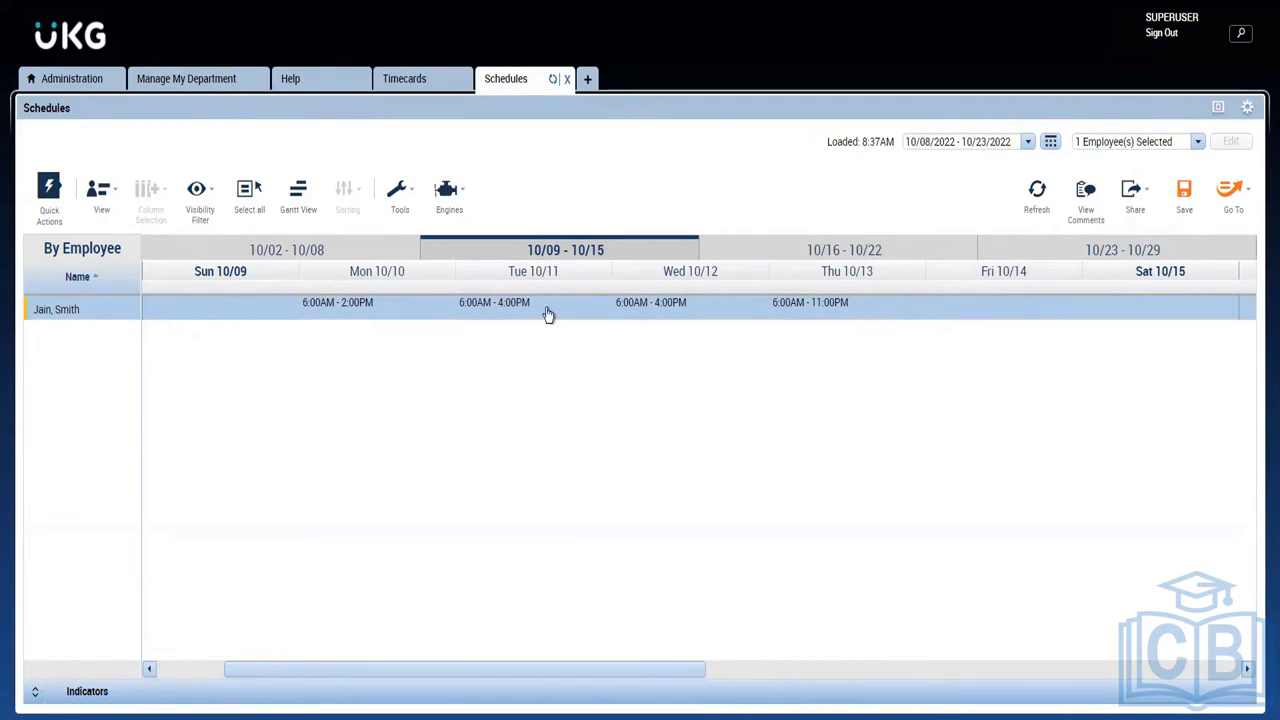
mouse_move(508, 304)
click(115, 197)
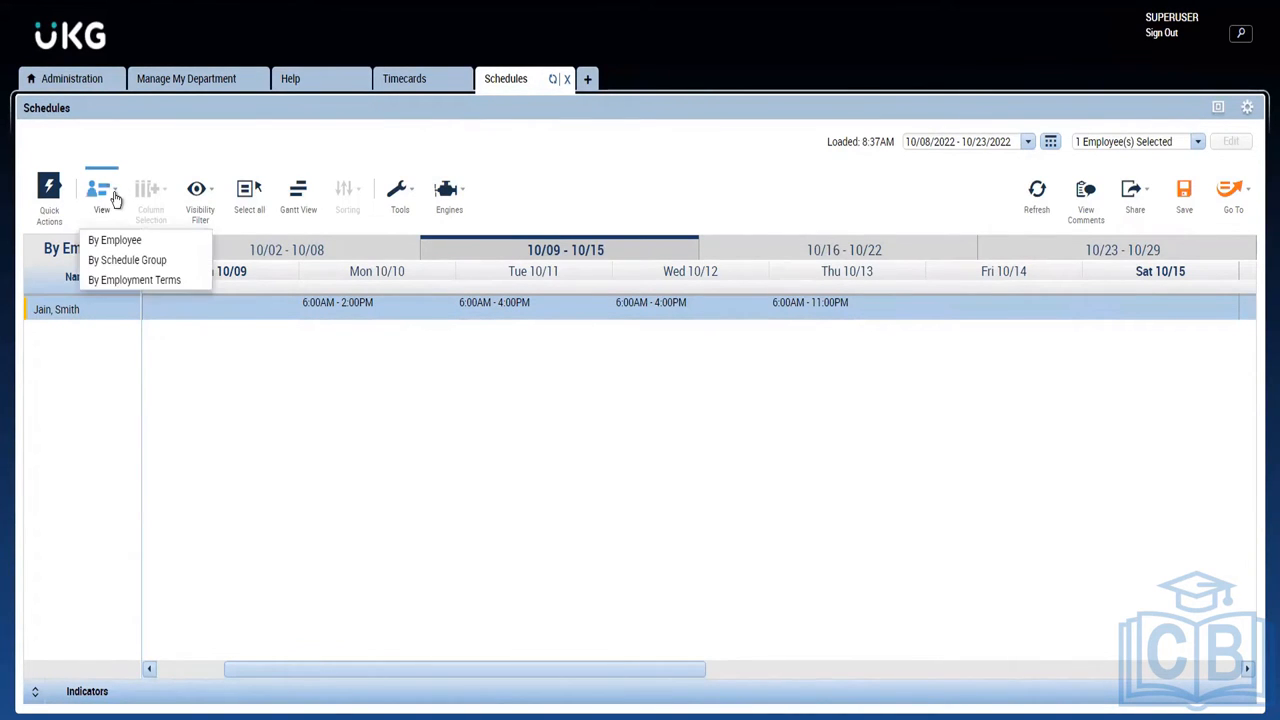
click(60, 194)
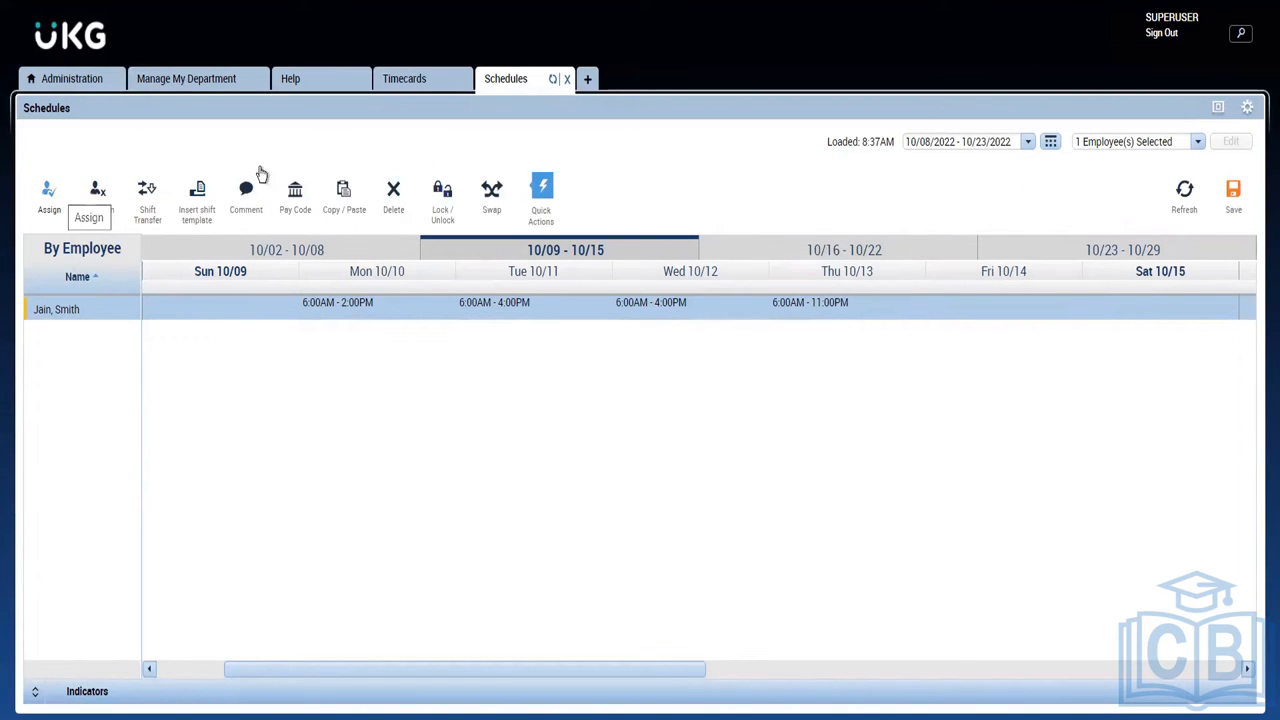
click(540, 212)
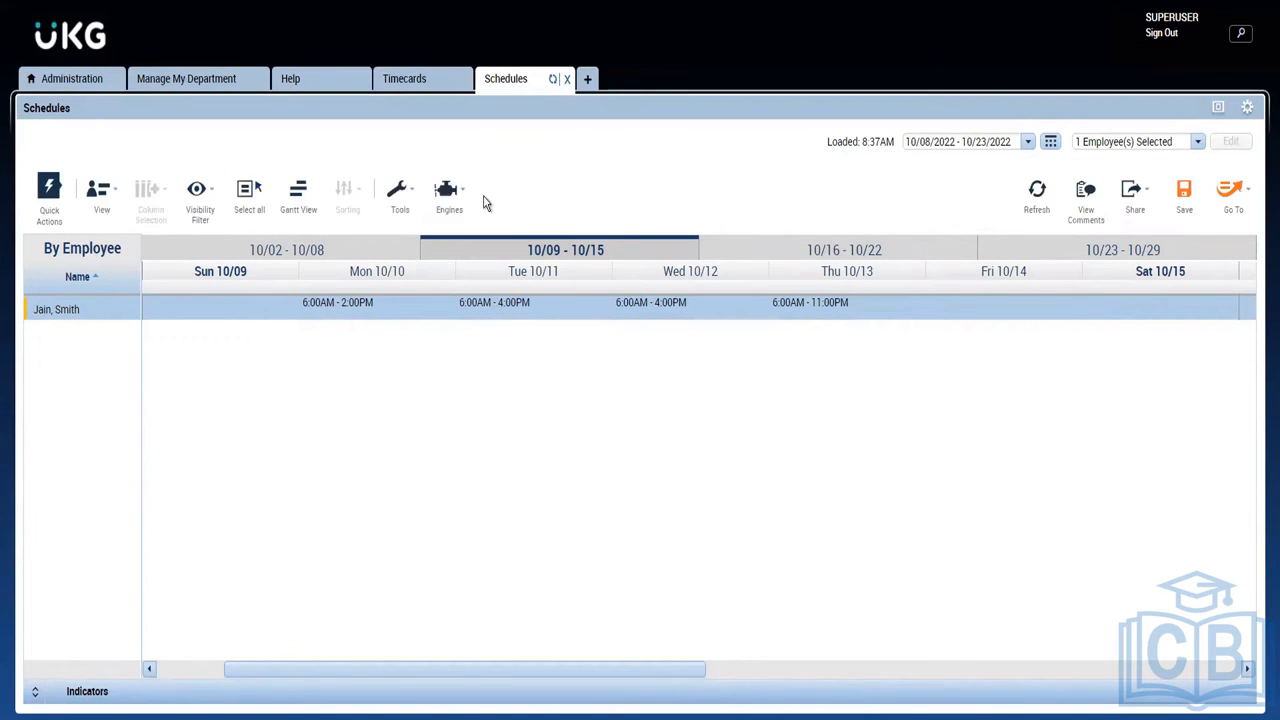
In the Gantt view, extend the employee's Tue 10/11 shift to end at 5:00PM and save the schedule.
click(302, 200)
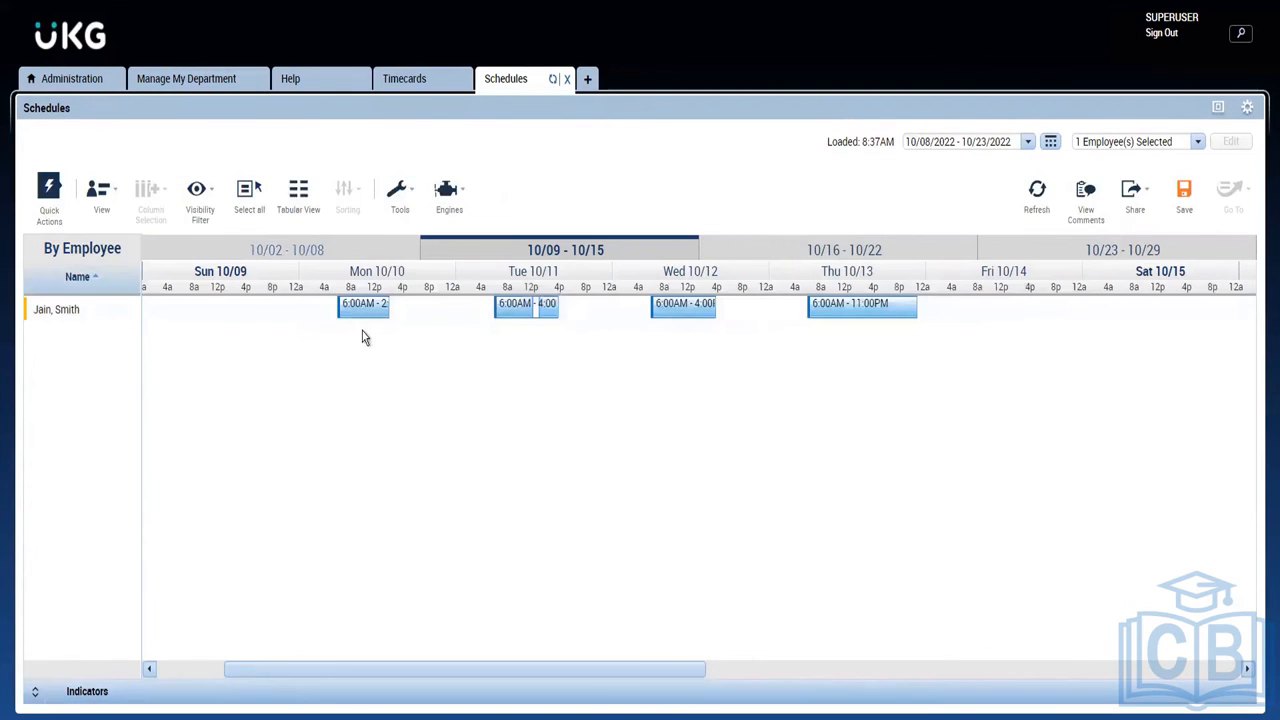
click(307, 217)
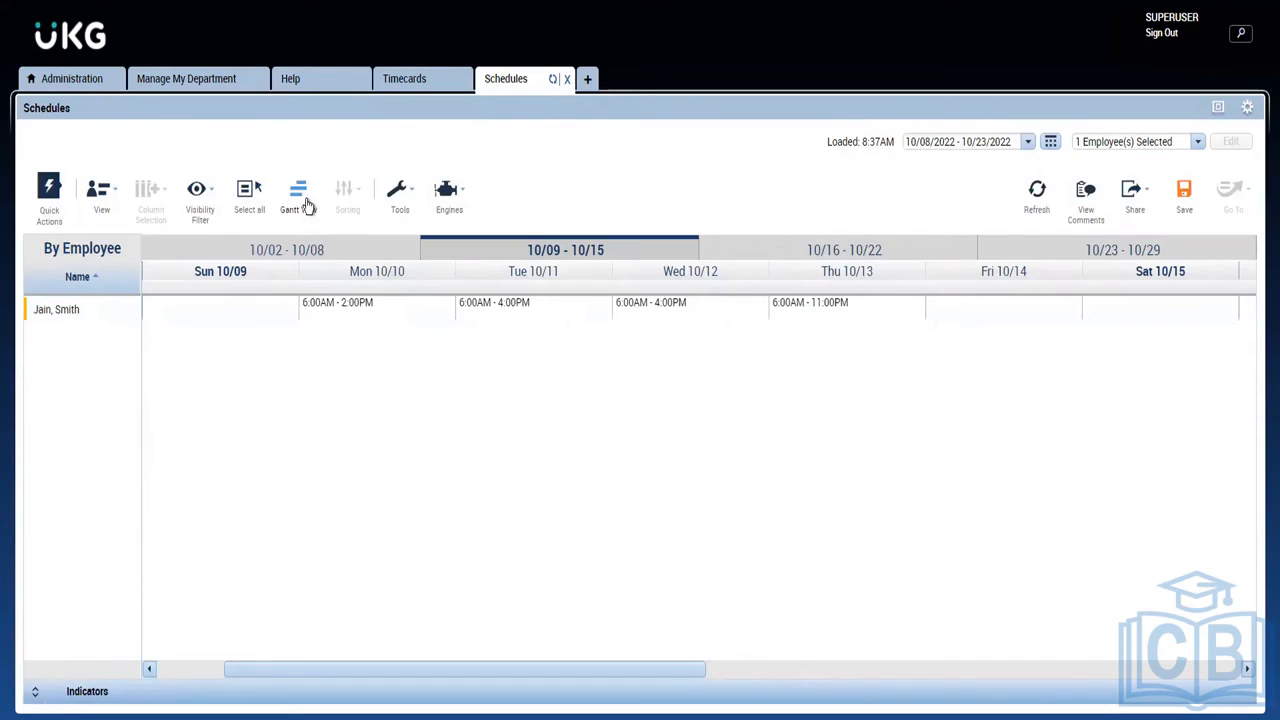
click(307, 205)
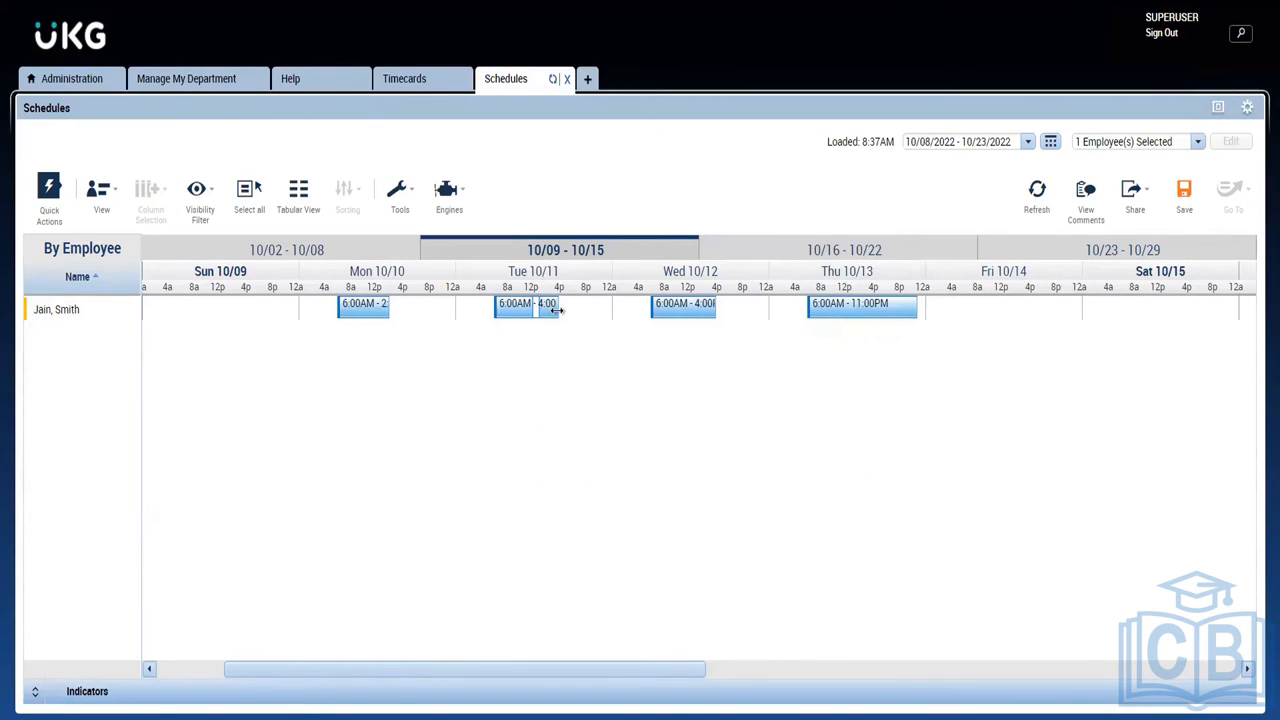
drag(557, 310, 566, 310)
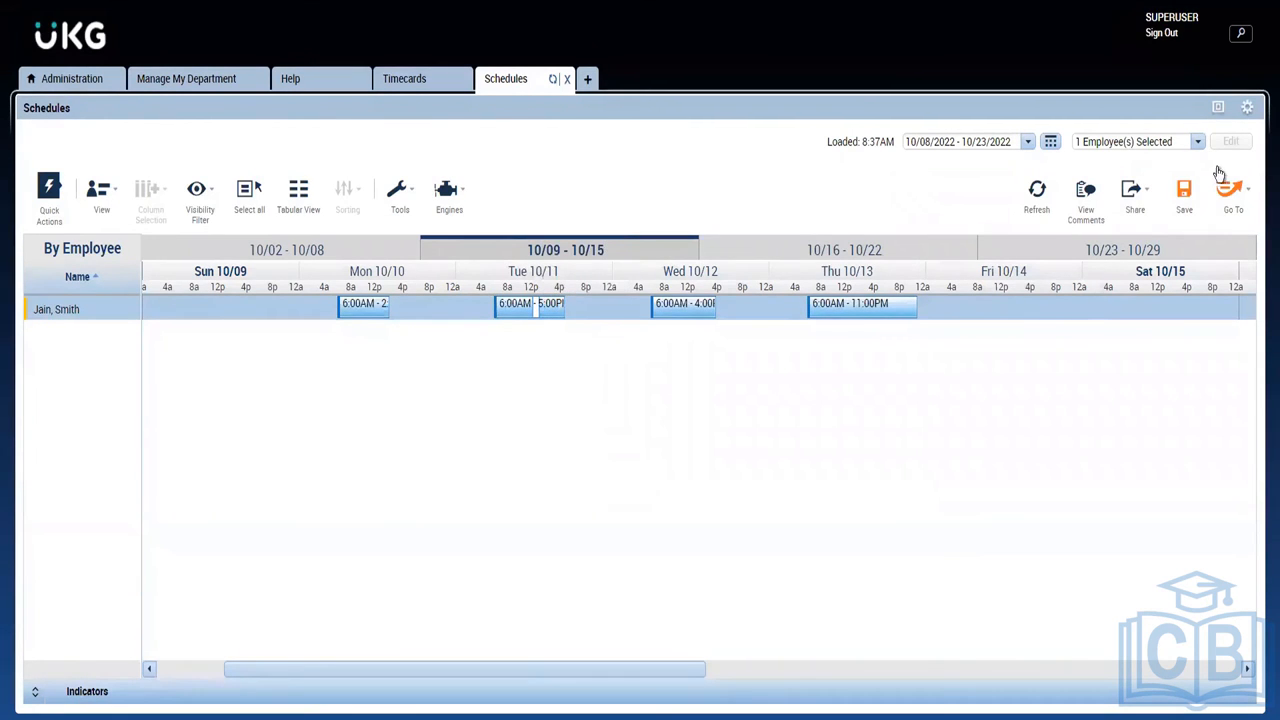
click(1181, 200)
Shorten the employee's Thu 10/13 shift in the Gantt view to end at about 10:00AM and save the schedule.
drag(913, 305, 830, 320)
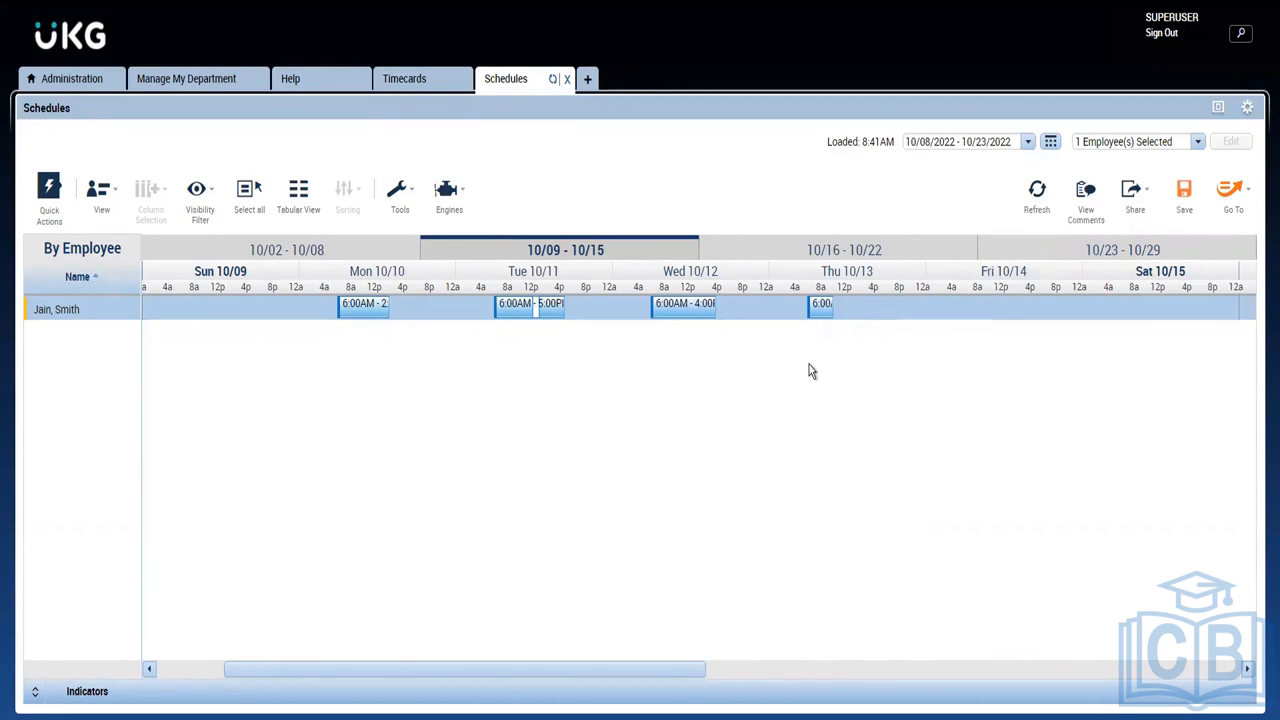
click(1183, 197)
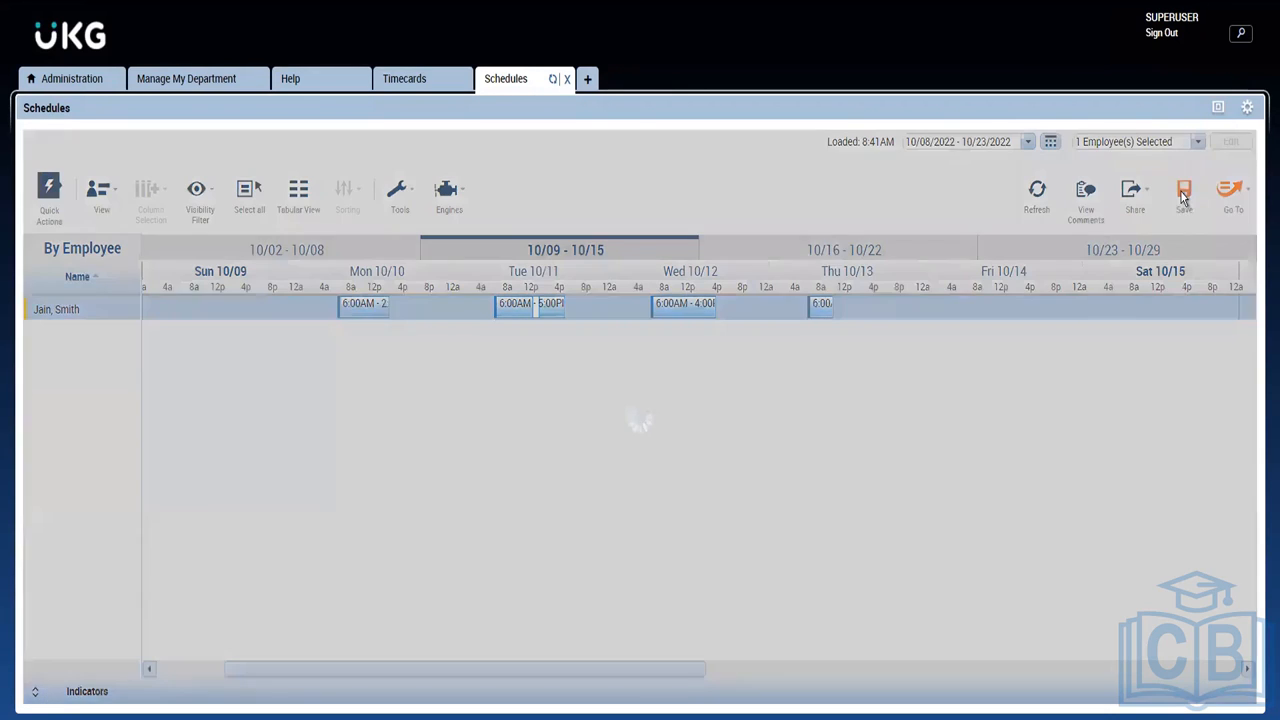